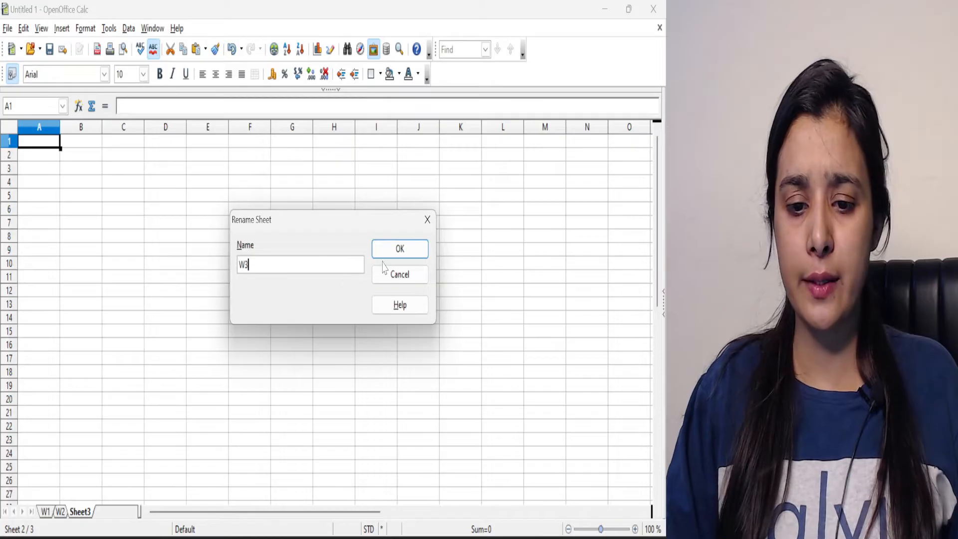
Step: Rename the third sheet as W3 and insert two new sheets before it
click(395, 250)
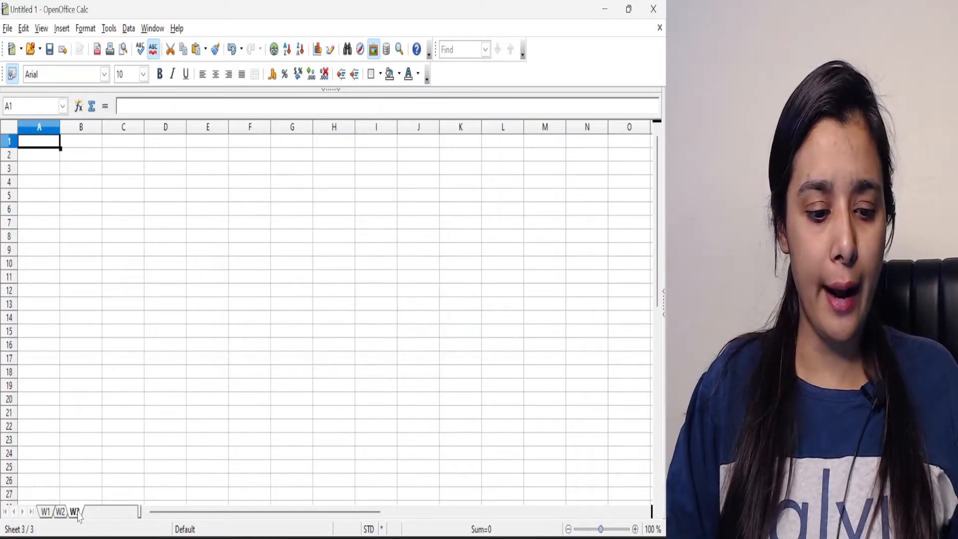
right_click(77, 514)
click(114, 333)
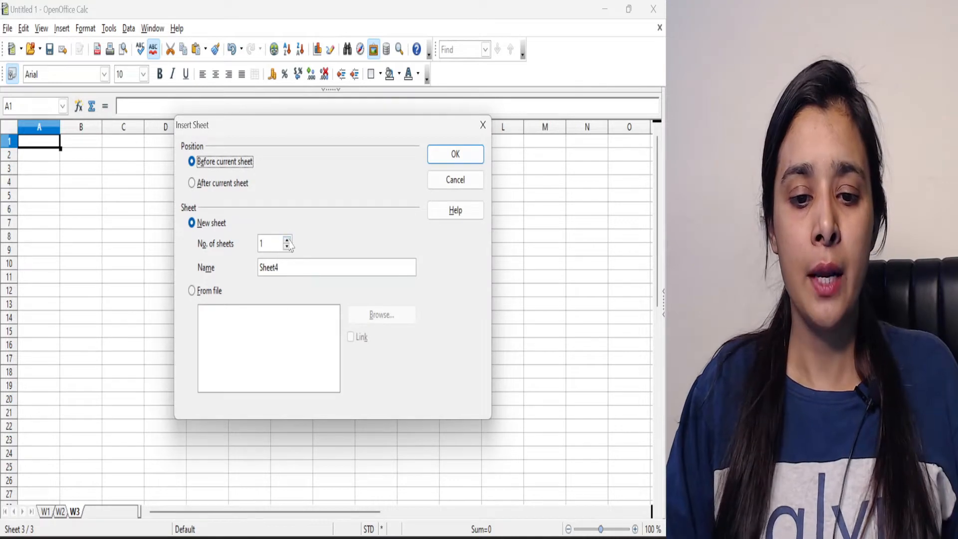
click(287, 240)
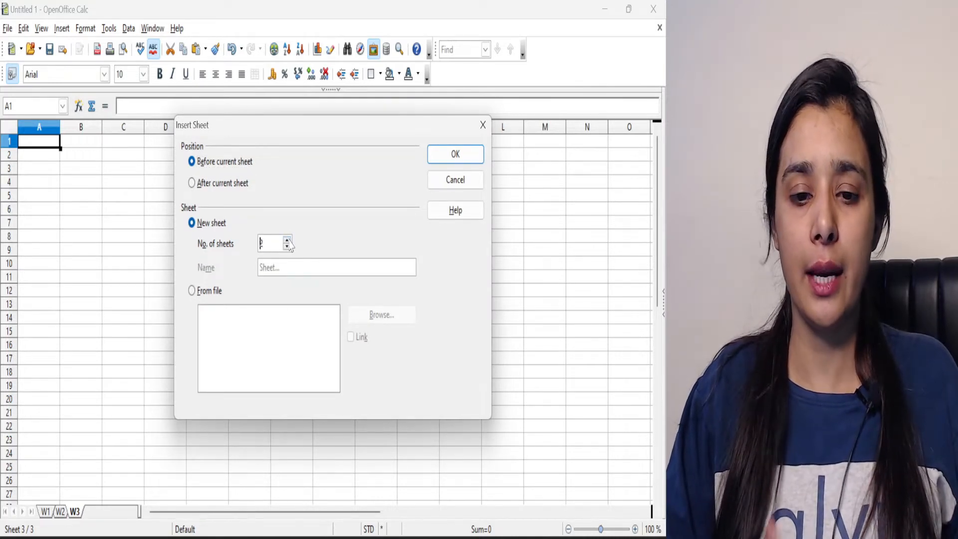
click(462, 155)
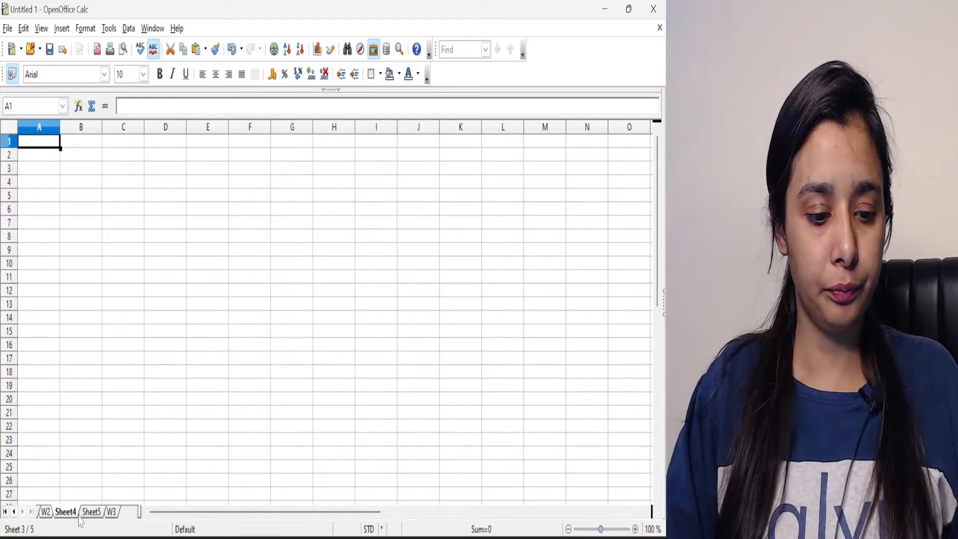
Step: Move sheet W3 ahead of Sheet4 and rename Sheet4 as W4
drag(114, 518, 67, 518)
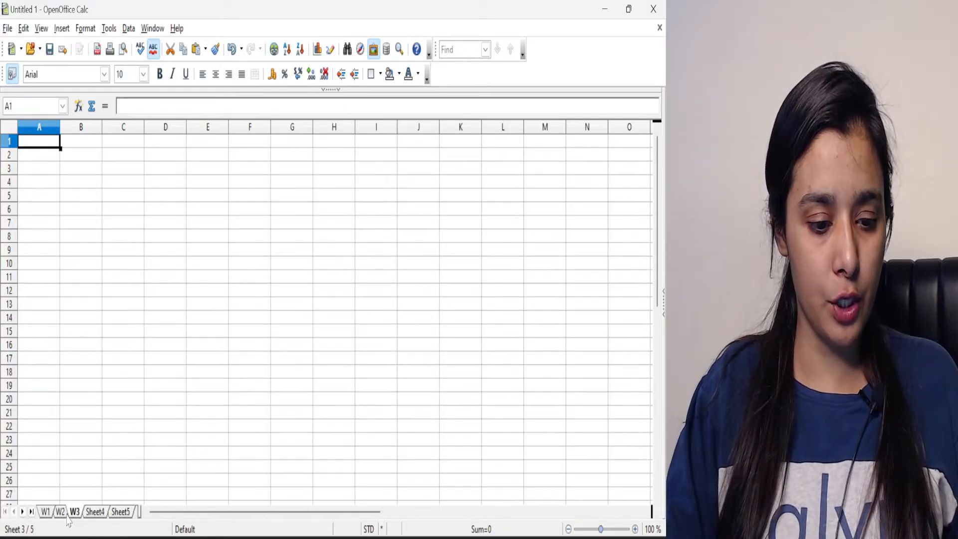
right_click(99, 514)
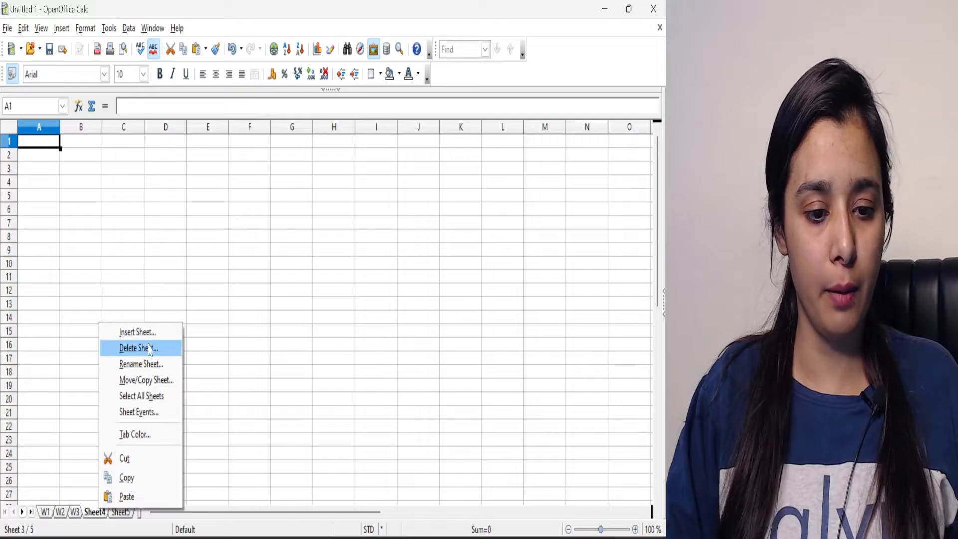
click(145, 364)
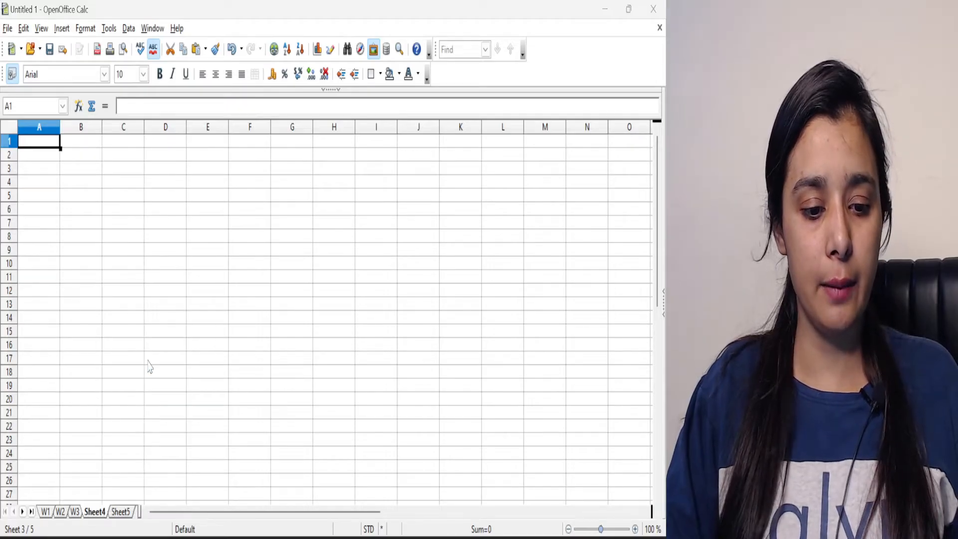
text(W)
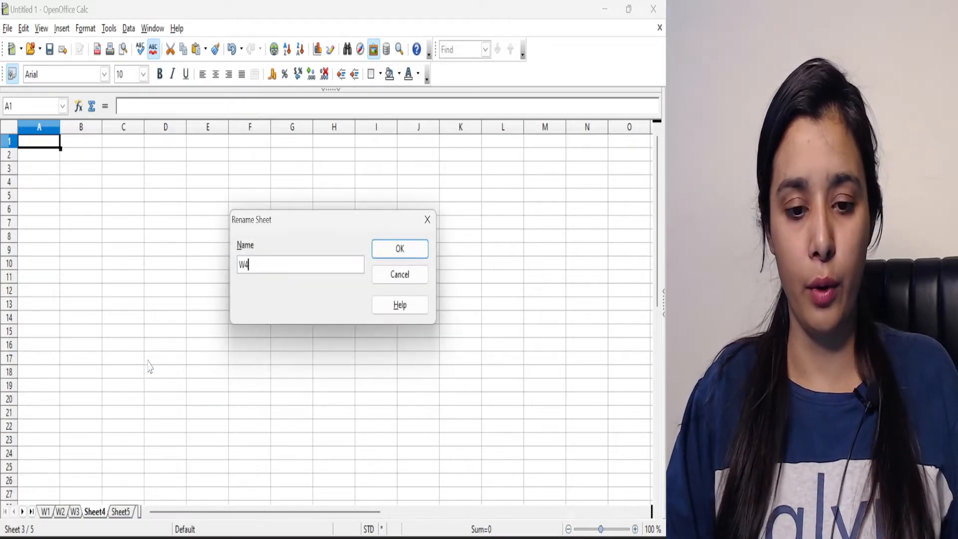
text(4)
key(Return)
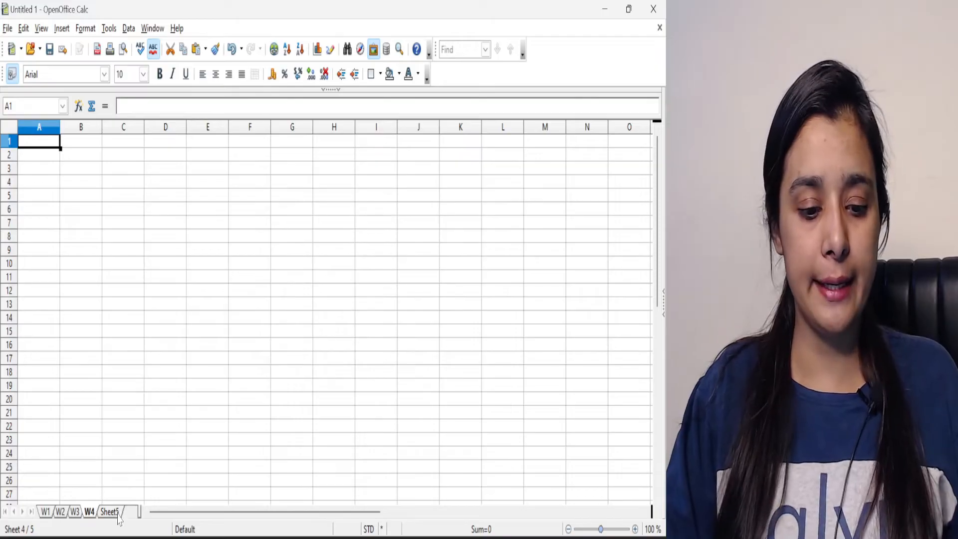
Step: Rename Sheet5 as Month Total
right_click(112, 512)
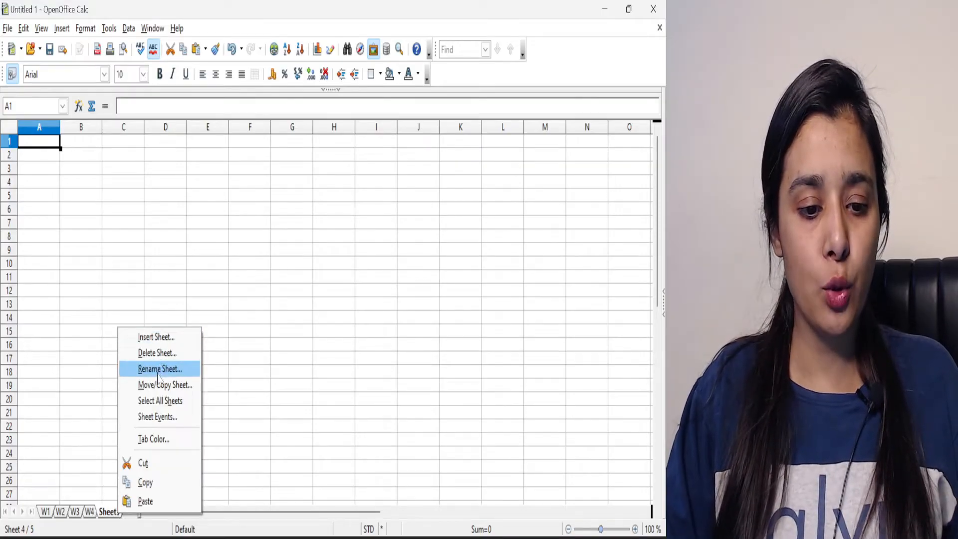
click(157, 371)
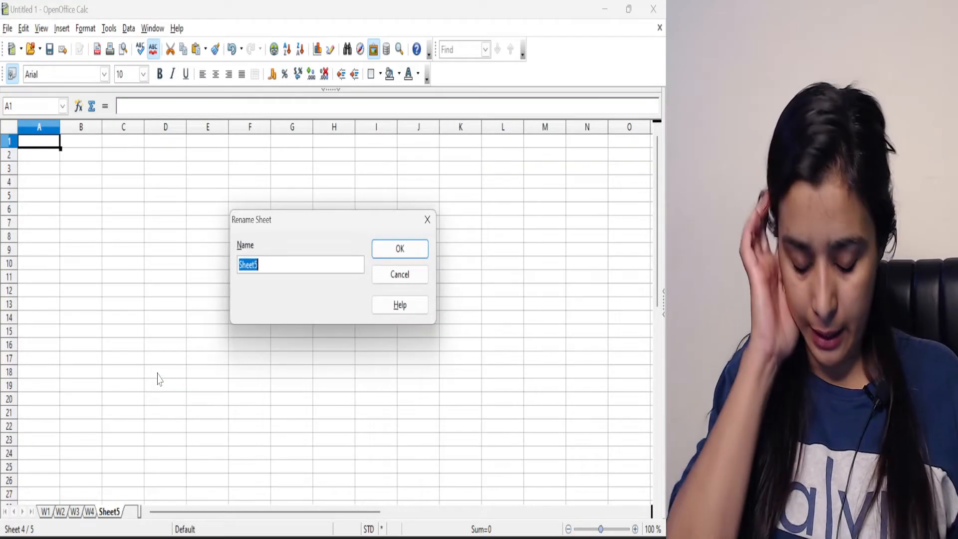
text(Month)
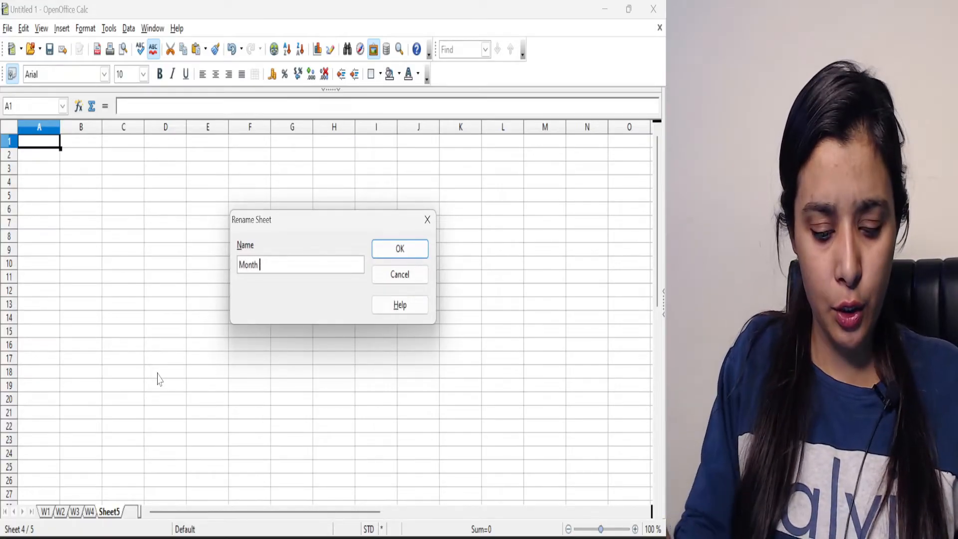
text( Total)
key(Return)
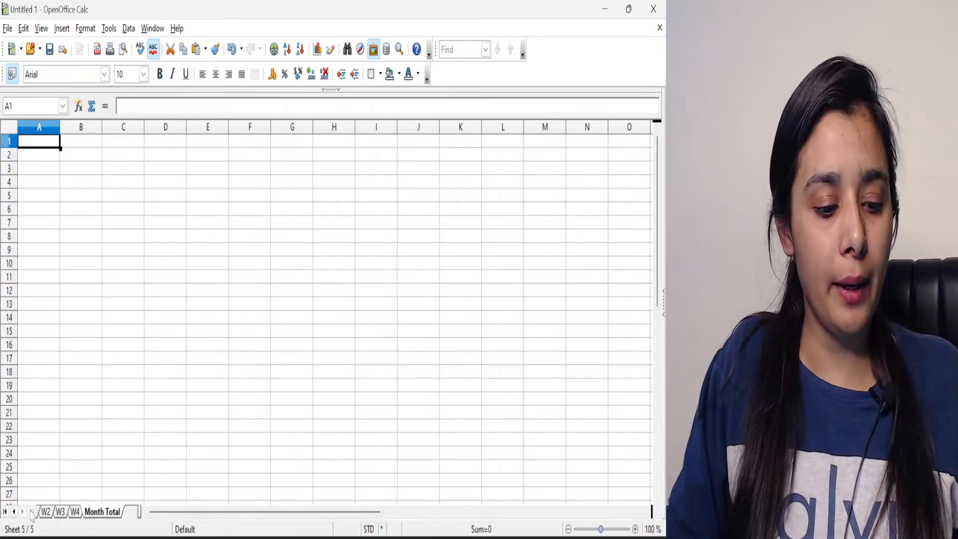
Step: Enter the headers Name in A1 and Marks in B1 on sheet W1
click(5, 511)
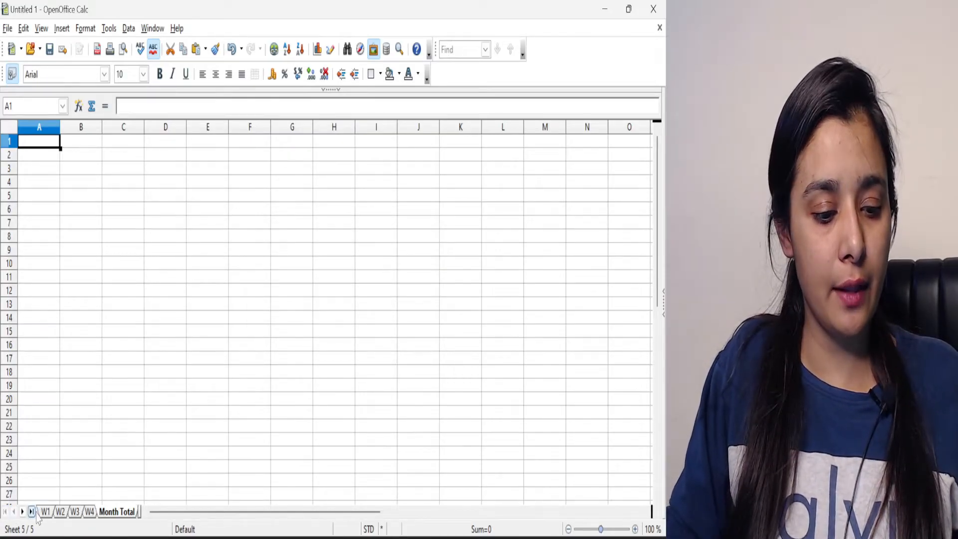
ctrl+scroll(49, 198, up, 5)
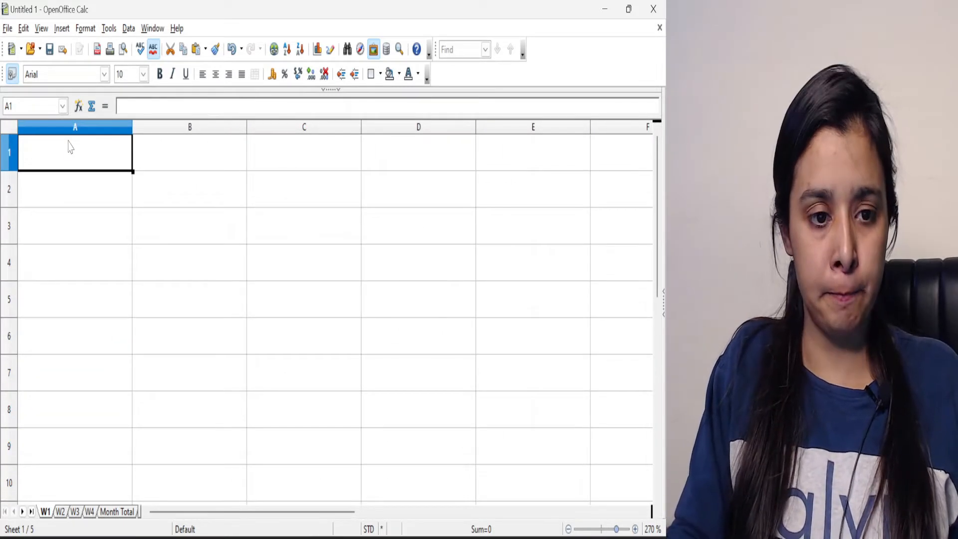
text(Name)
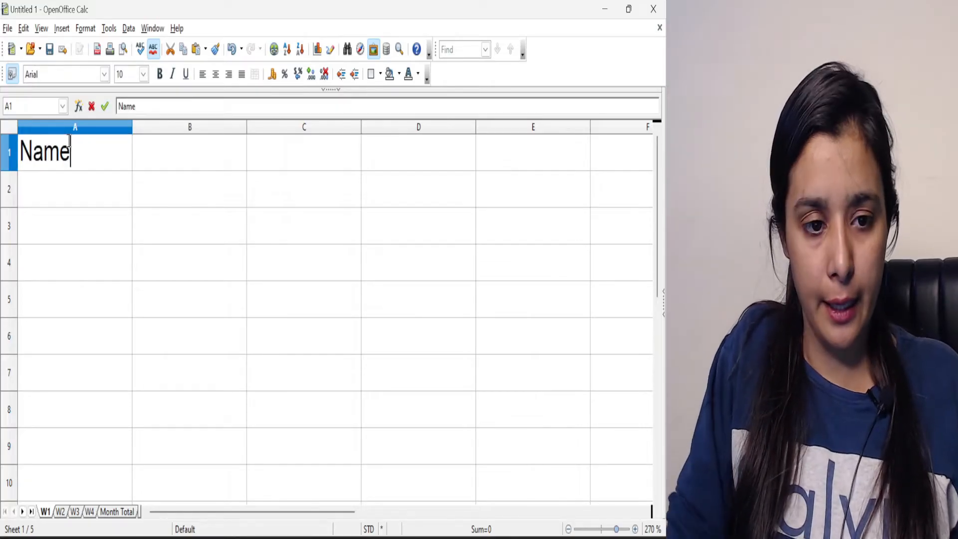
key(Tab)
text(Marks)
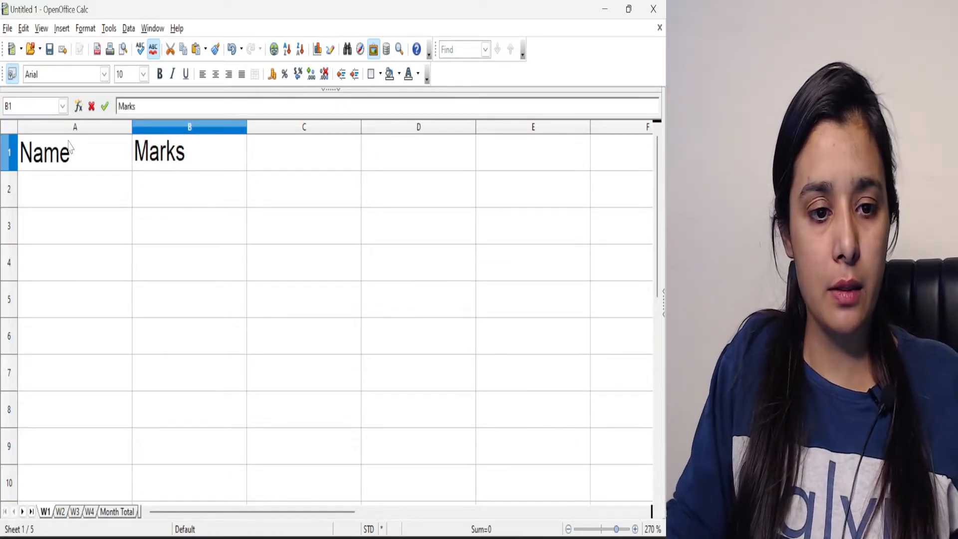
Step: Enter five students' first names in cells A2 to A6 of sheet W1
click(47, 204)
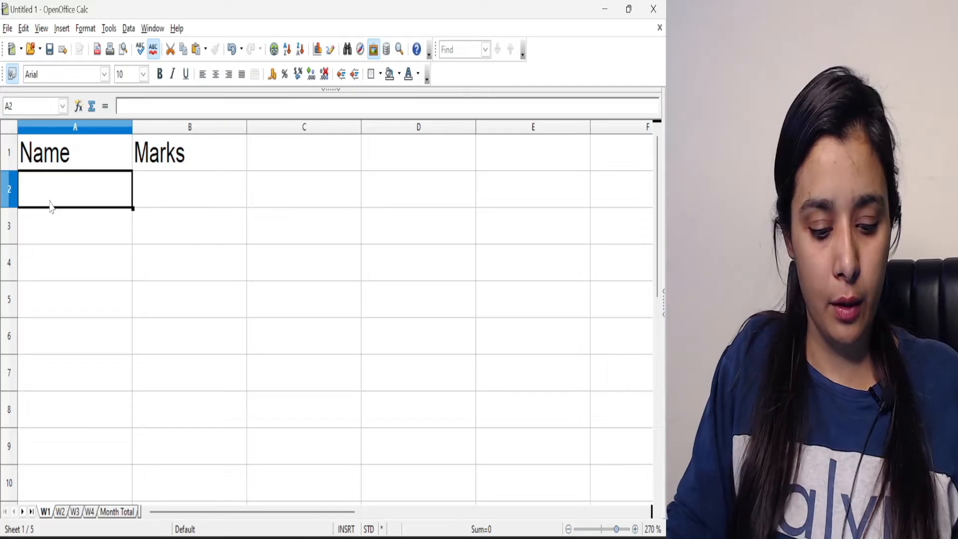
text(Neha)
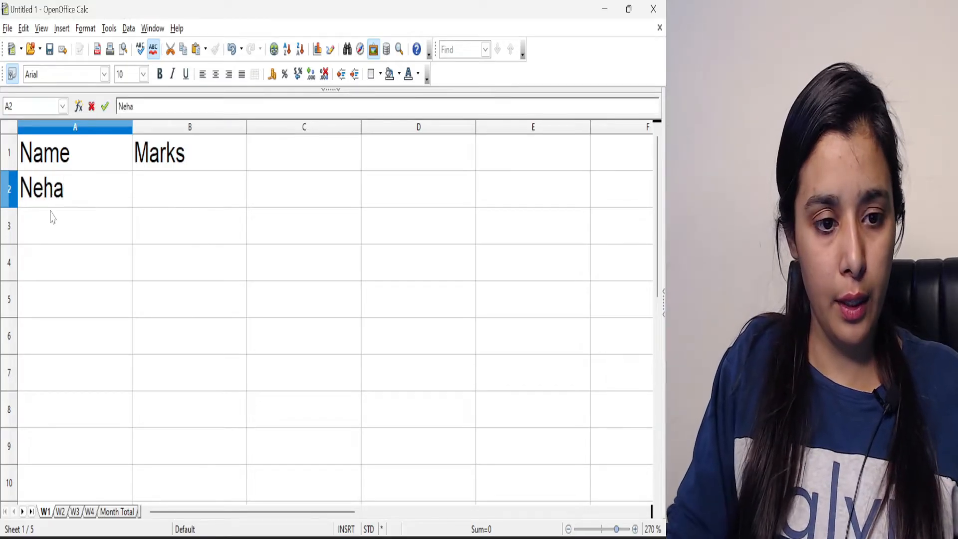
click(55, 234)
text(Pooja)
click(59, 264)
text(Lovejeet)
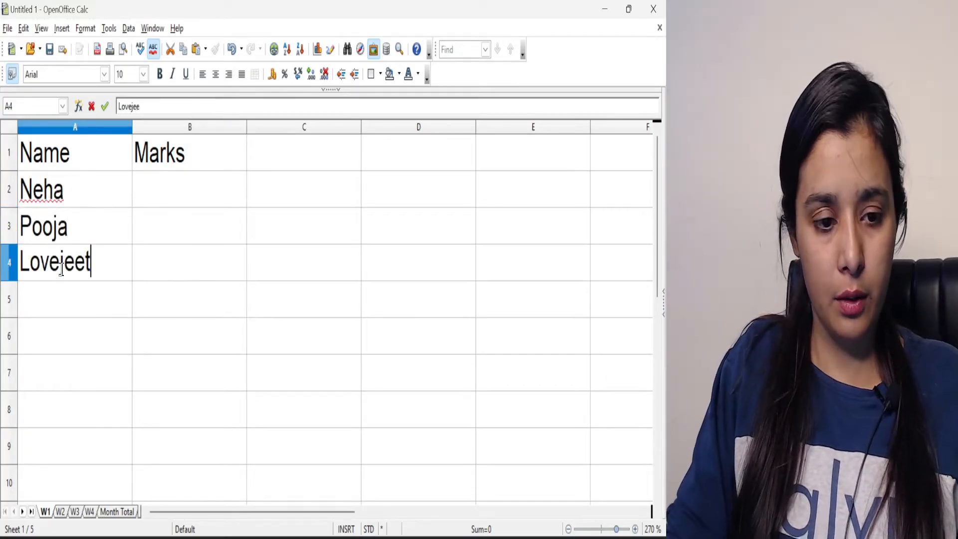
click(60, 299)
text(Poonam)
click(68, 326)
text(VIshal)
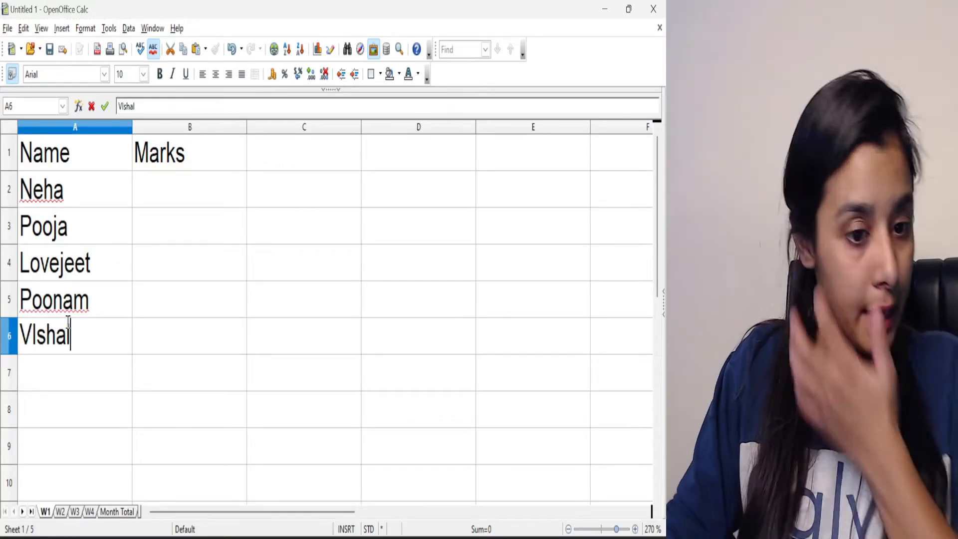
Step: Enter the marks 90, 78, 56, 34 and 27 in cells B2 to B6 of sheet W1
click(150, 202)
text(90)
key(Return)
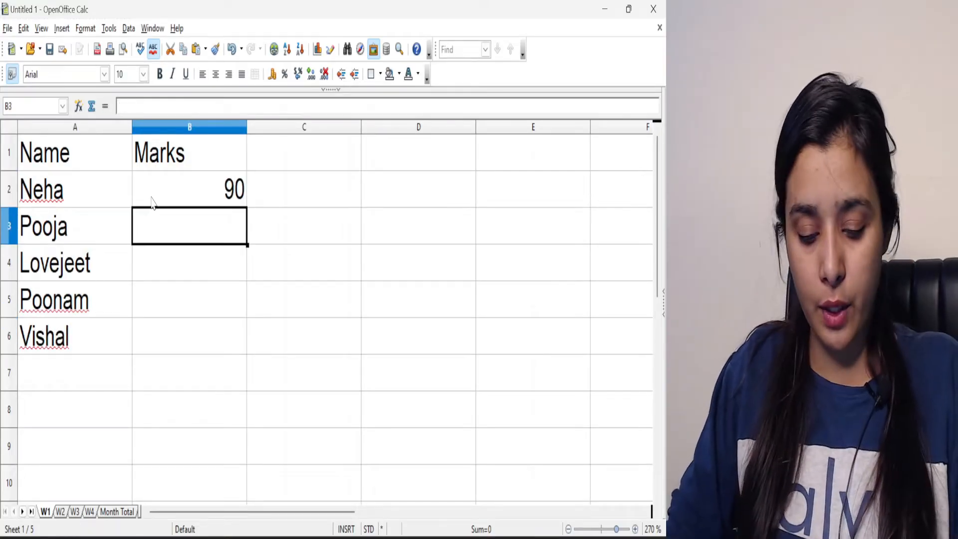
text(78)
key(Return)
text(56)
key(Return)
text(3)
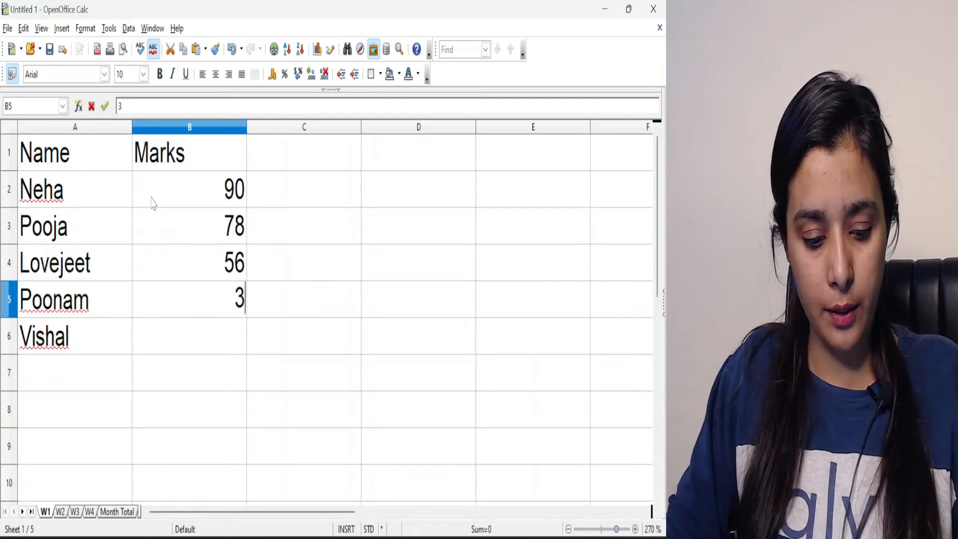
text(4)
key(Return)
text(27)
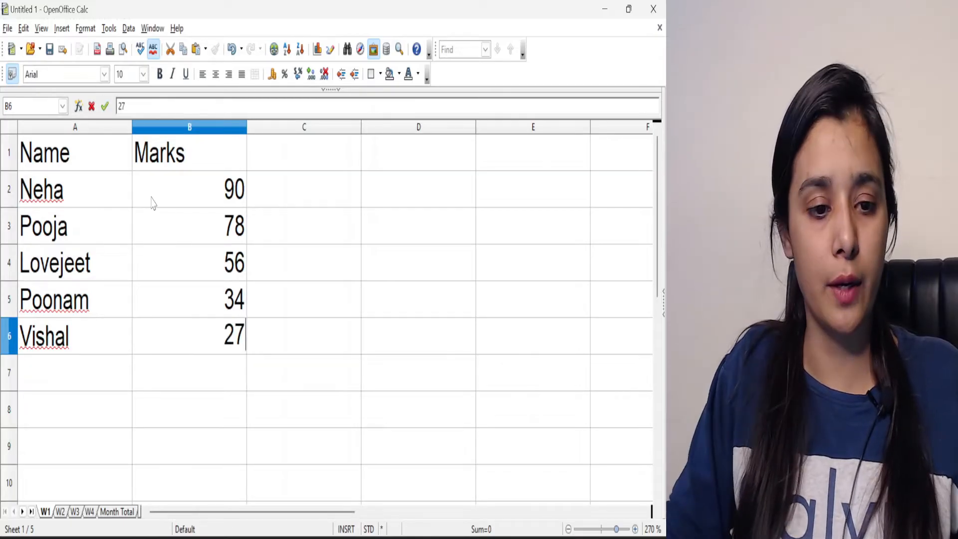
Step: Copy the table A1:B6 from sheet W1 and paste it at A1 on sheet W2
drag(80, 157, 199, 335)
key(ctrl+c)
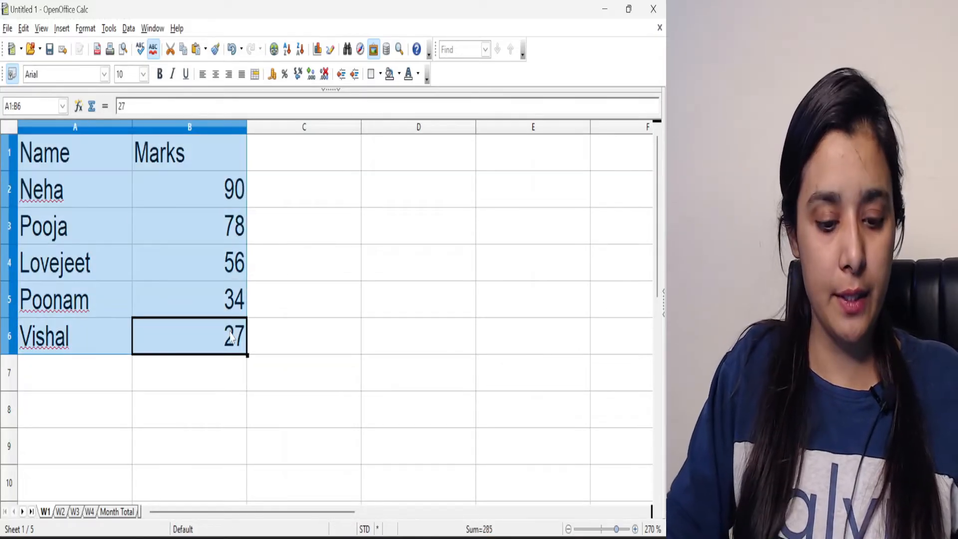
click(59, 512)
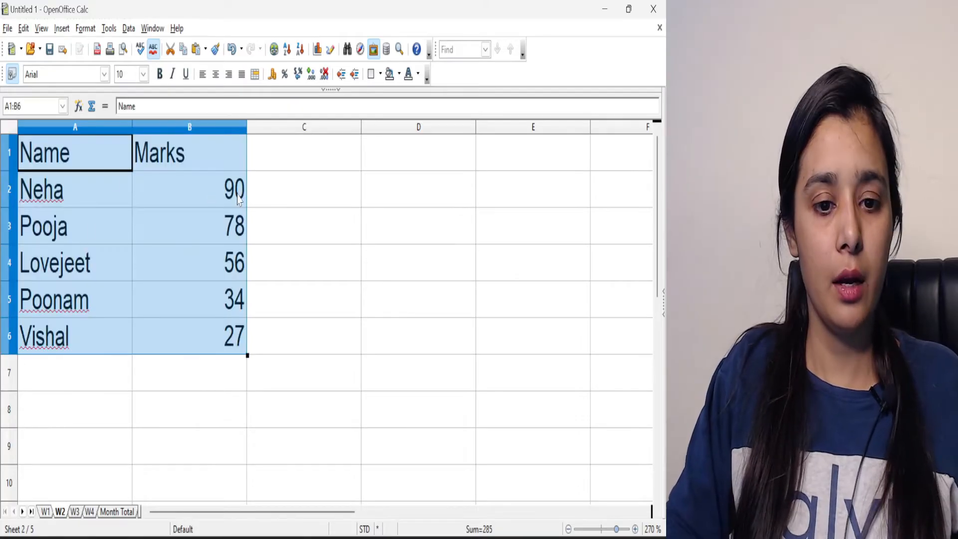
Step: Set the marks in B2 to B6 of sheet W2 to 97, 45, 67, 34 and 23
double_click(238, 200)
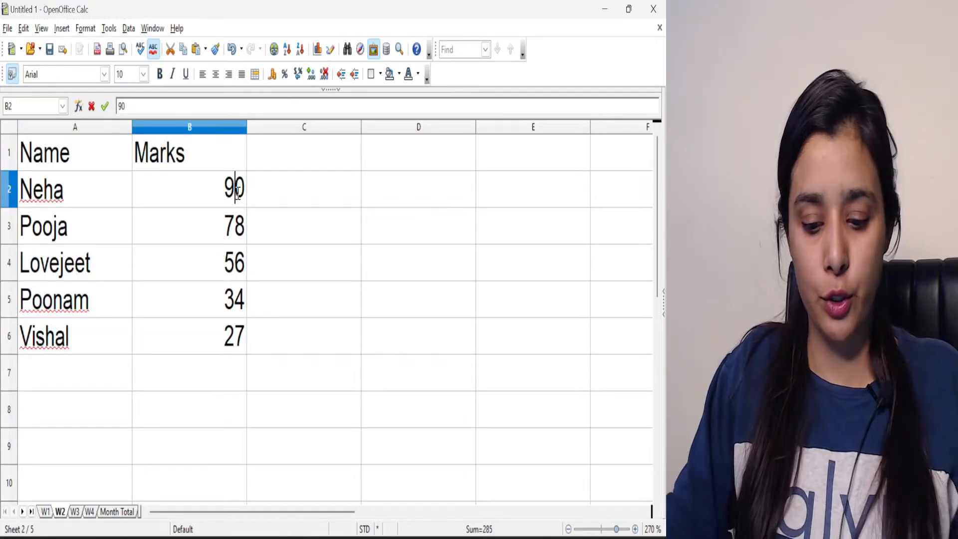
key(BackSpace)
text(7)
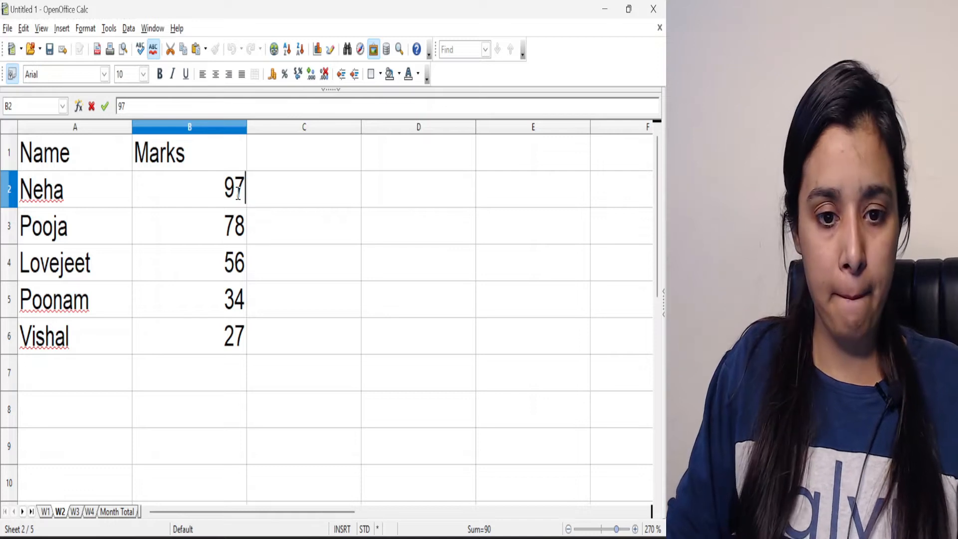
click(249, 250)
click(231, 228)
text(45)
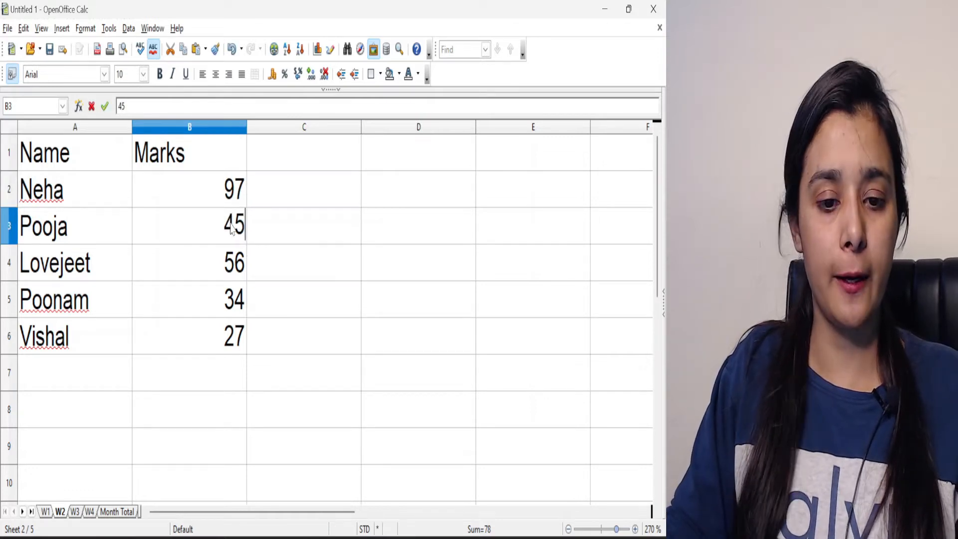
click(232, 262)
text(67)
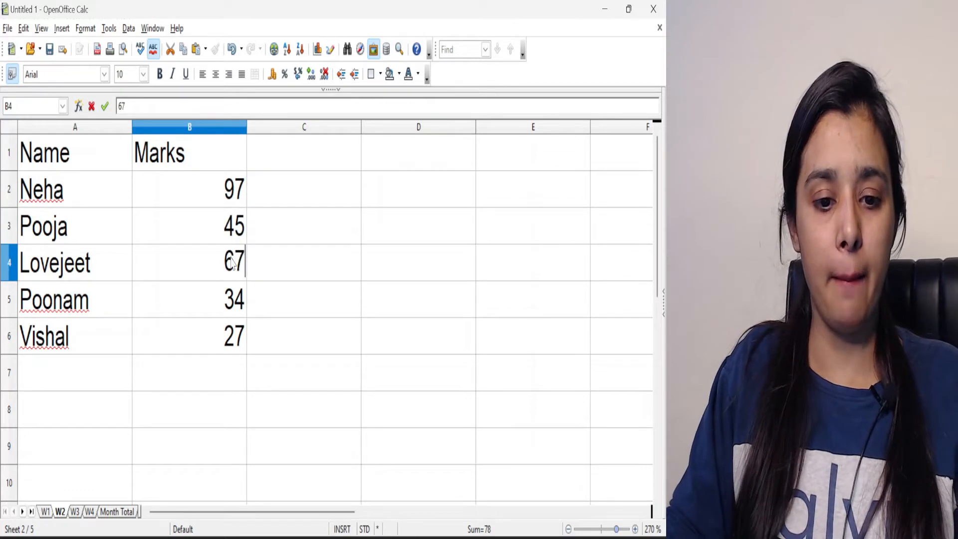
click(231, 303)
text(34)
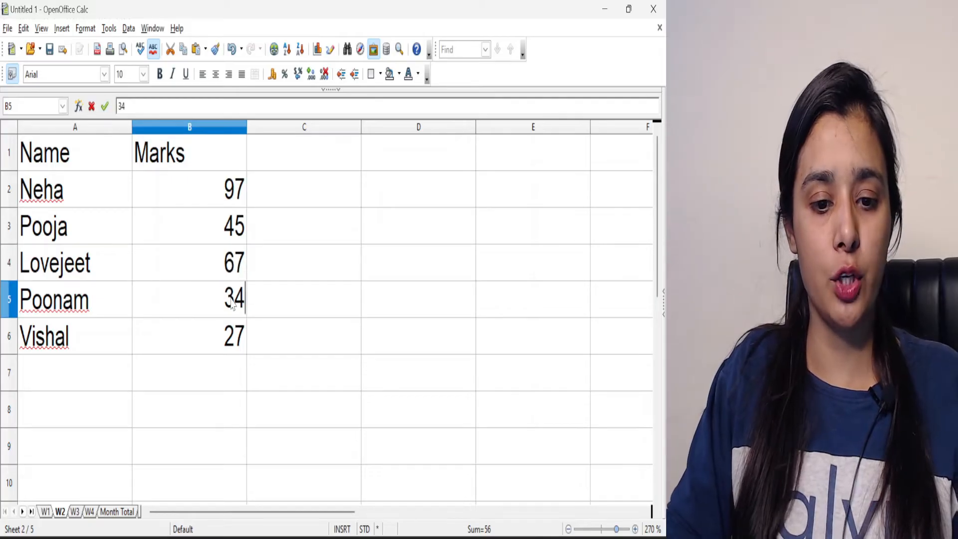
click(228, 339)
text(23)
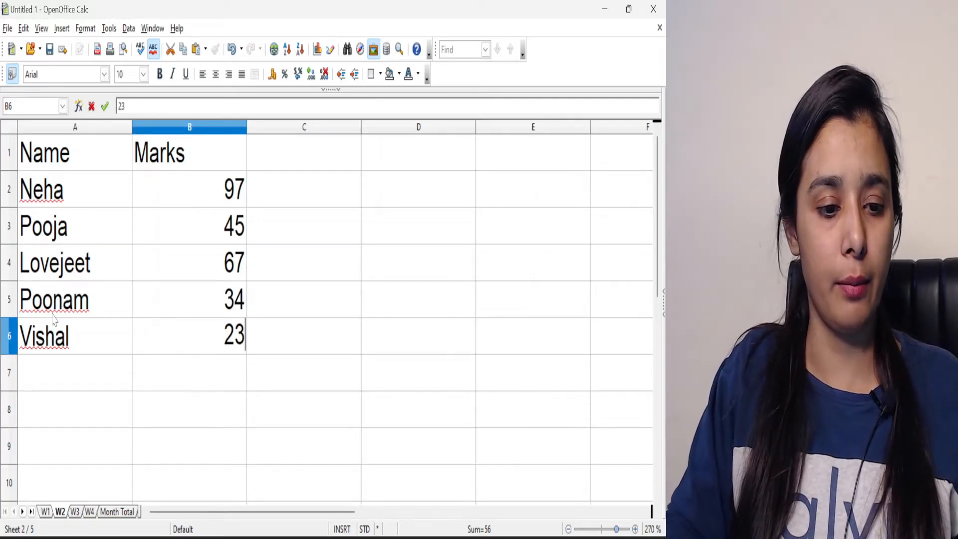
Step: Add a sixth student's name in A7 of sheet W2 with marks of 56 in B7
click(56, 382)
text(Komal)
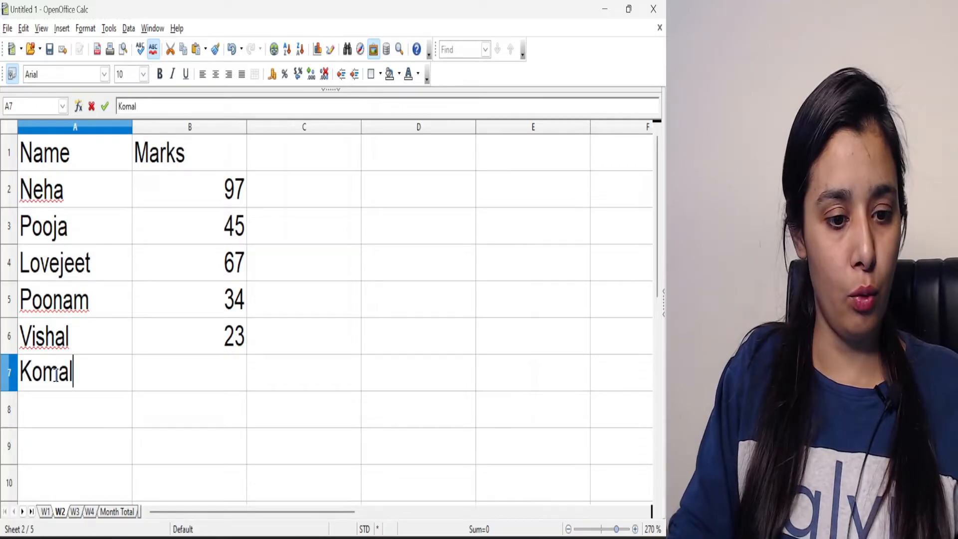
click(219, 378)
text(56)
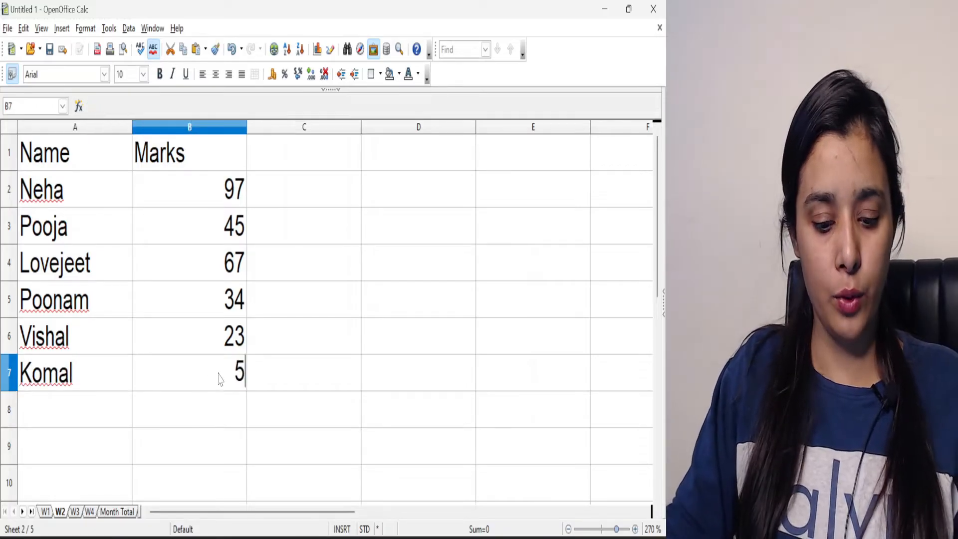
Step: Paste the copied names and marks table at A1 on sheet W3
click(76, 513)
key(ctrl+v)
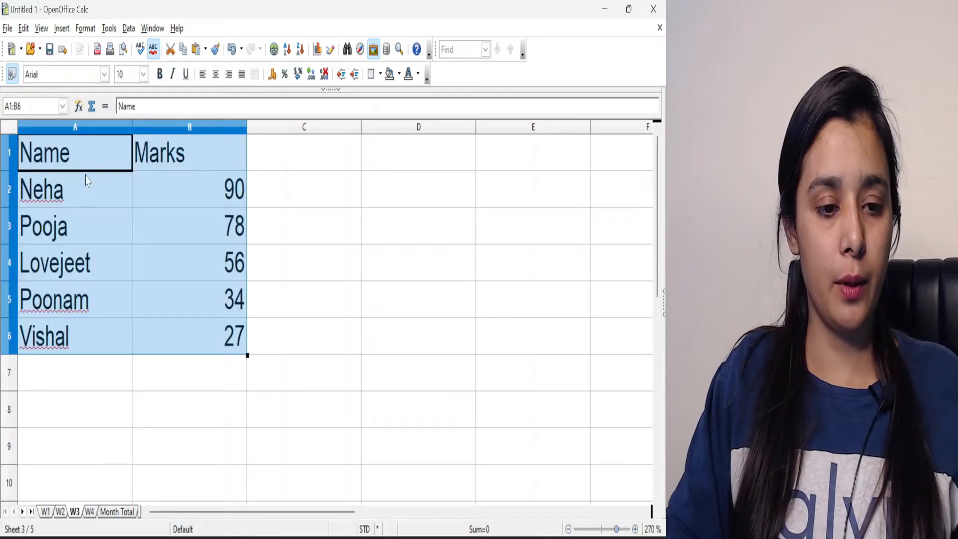
Step: Copy the table A1:B7 from sheet W2 and paste it at A1 on sheet W3, replacing the table there
click(60, 517)
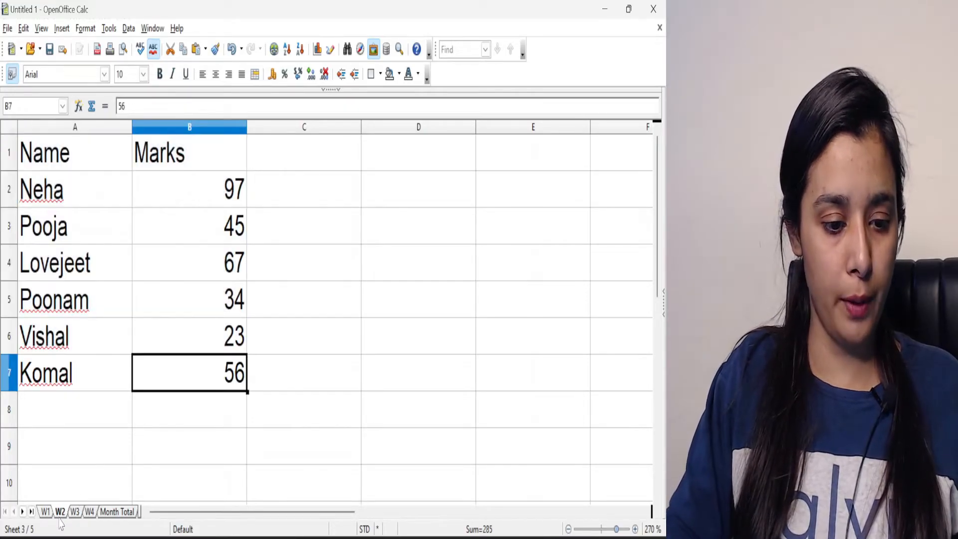
drag(45, 153, 212, 362)
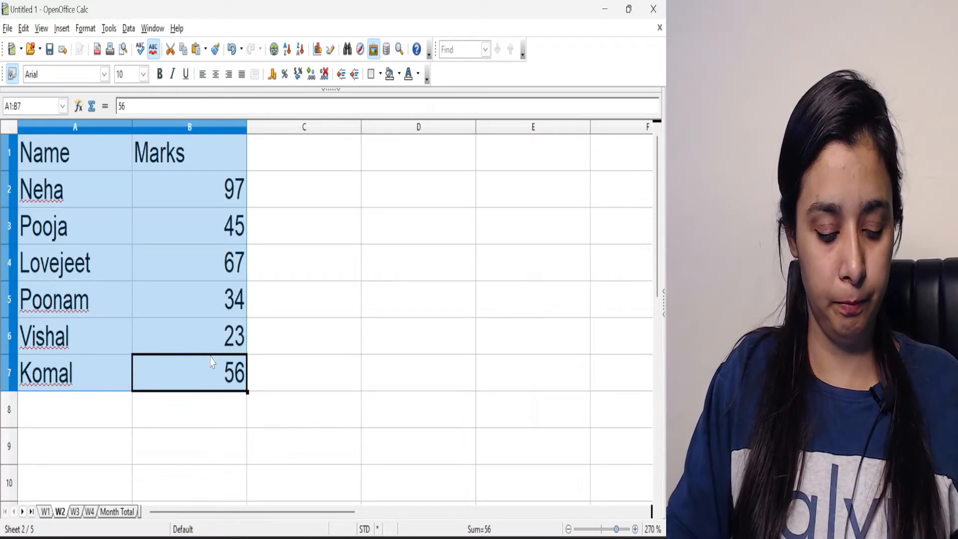
click(73, 517)
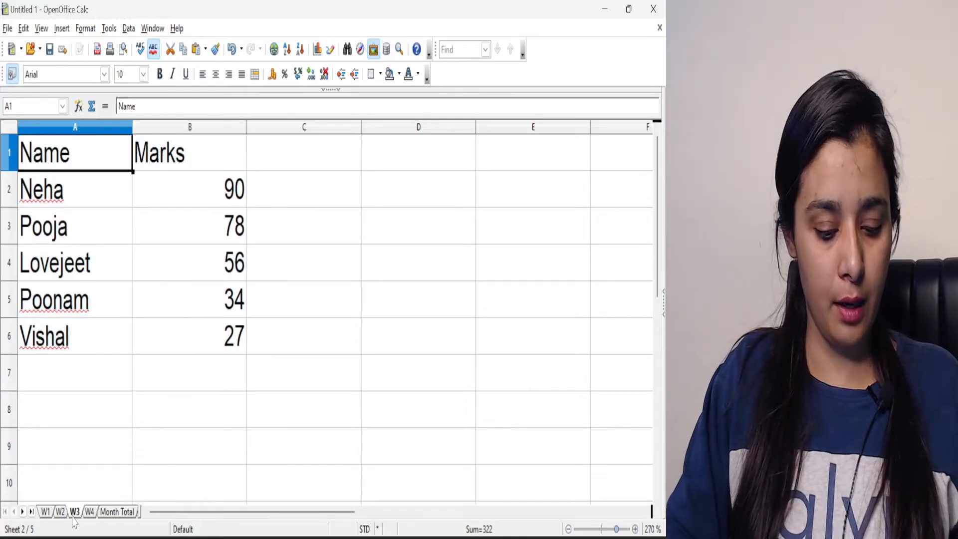
key(ctrl+v)
click(293, 308)
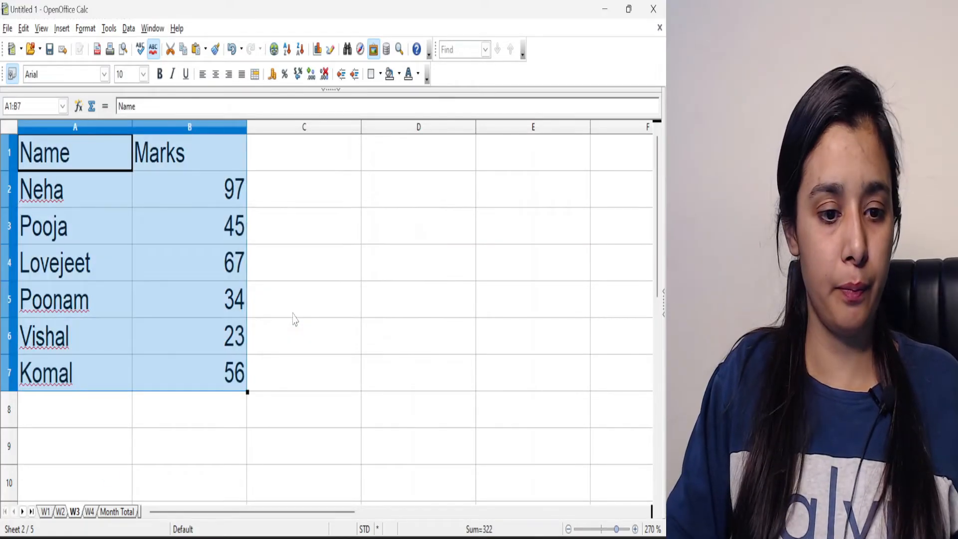
Step: Set the marks in B2 to B7 of sheet W3 to 45, 56, 77, 77, 88 and 34
click(215, 205)
double_click(214, 204)
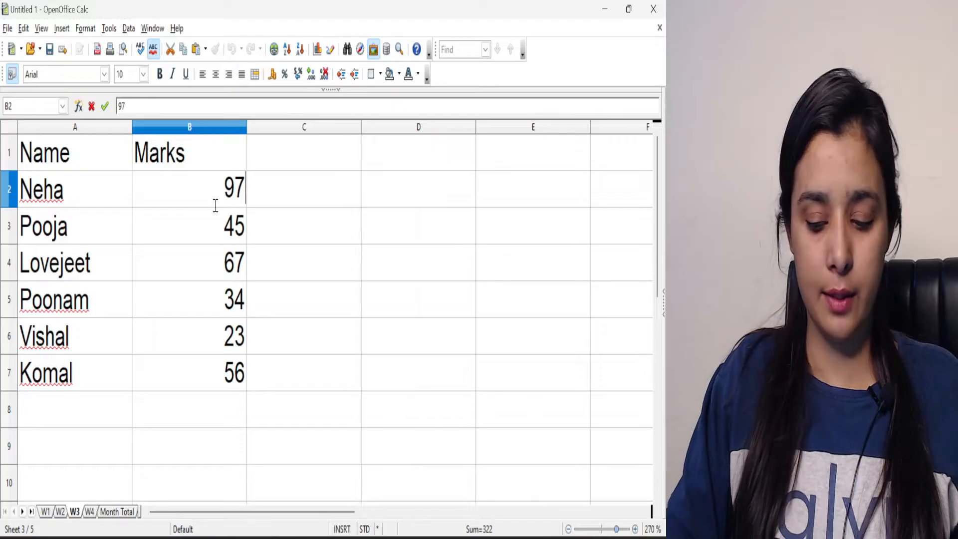
key(BackSpace)
key(BackSpace)
text(45)
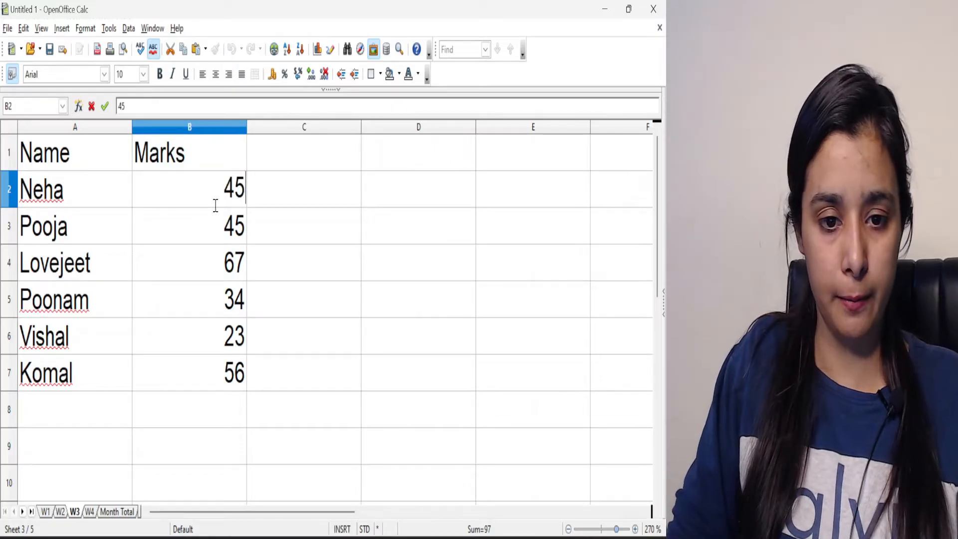
key(Tab)
key(Left)
key(Down)
text(56 77)
key(Return)
text(77 88)
key(Return)
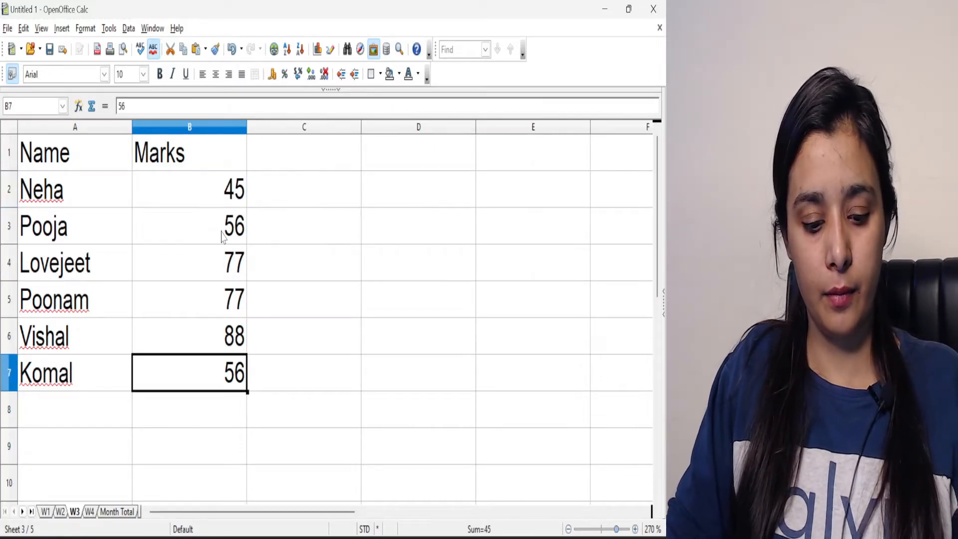
text(34)
Step: Paste the copied table at A1 on sheet W4 and set the marks in B2 to B7 to 34, 677, 88, 22, 44 and 90
click(90, 512)
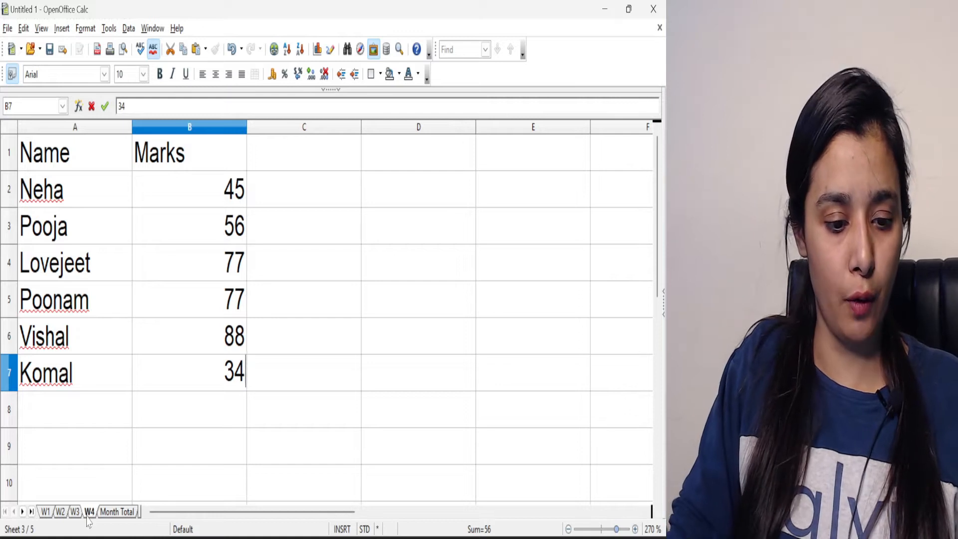
click(225, 197)
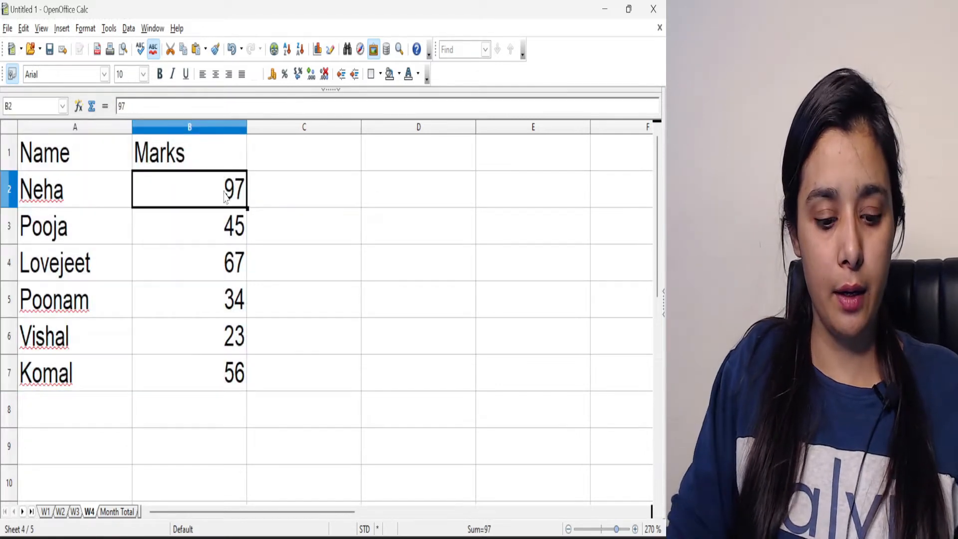
text(34)
key(Return)
text(677)
key(Return)
text(88)
key(Return)
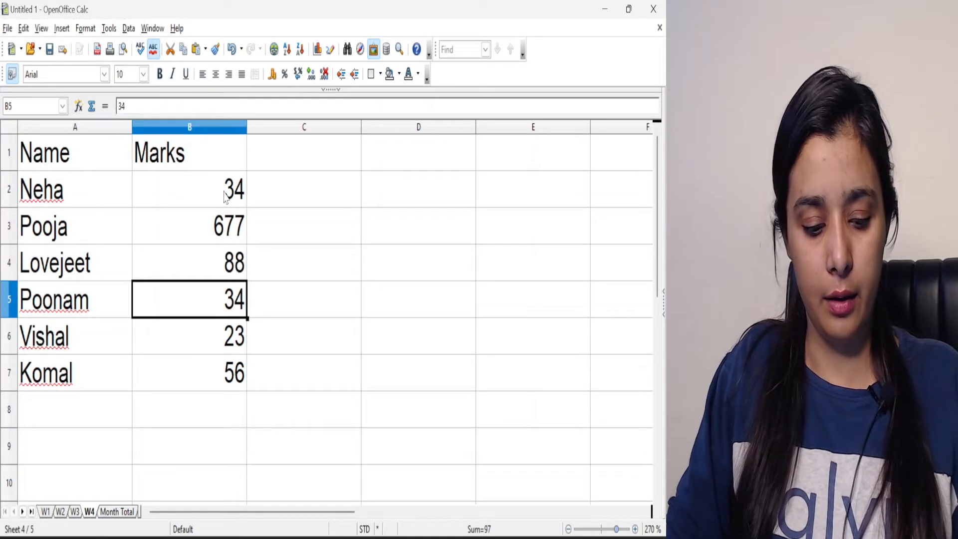
text(22)
key(Return)
text(44)
key(Return)
text(90)
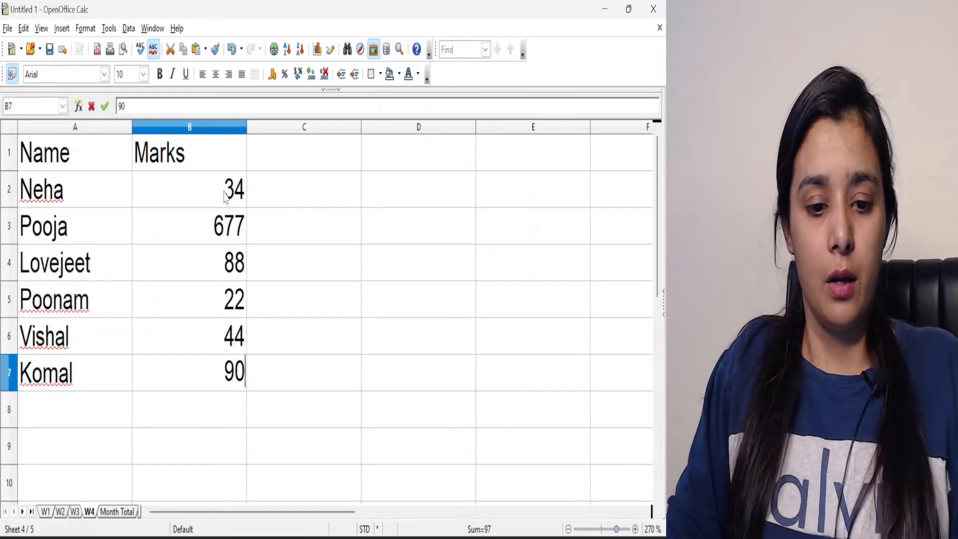
Step: Correct the marks in B3 of sheet W4 to 67
click(228, 237)
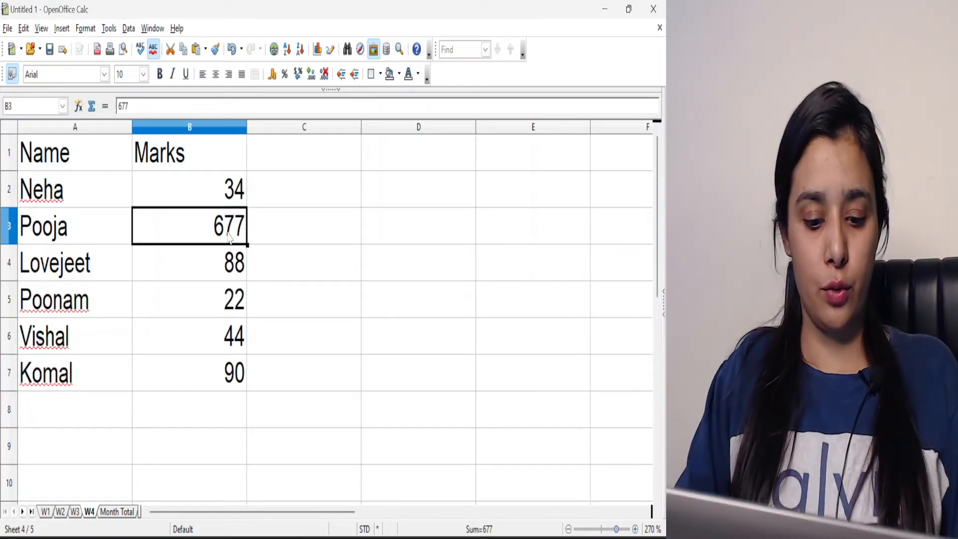
key(F2)
key(BackSpace)
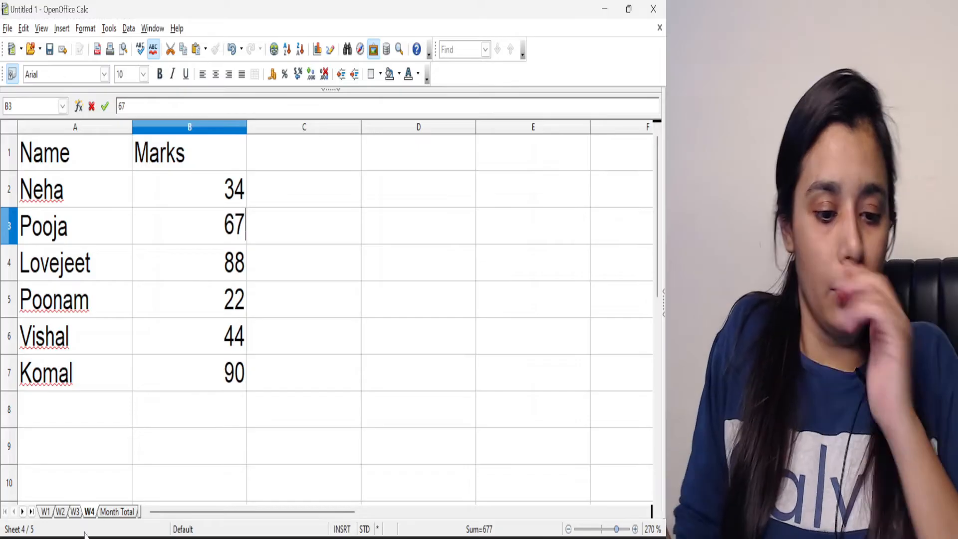
Step: Start a data consolidation at A1 of the Month Total sheet using the Sum function and an undefined named source range
click(120, 512)
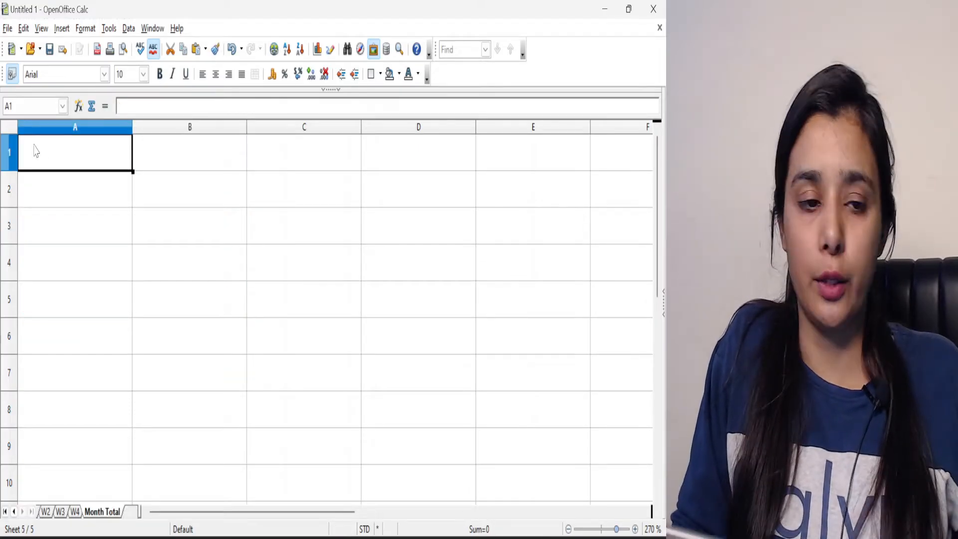
click(129, 28)
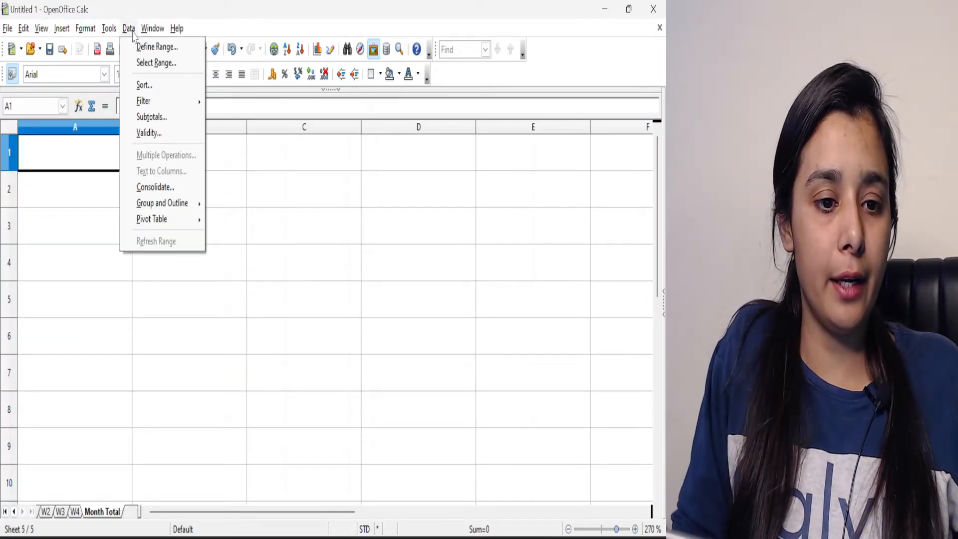
click(148, 187)
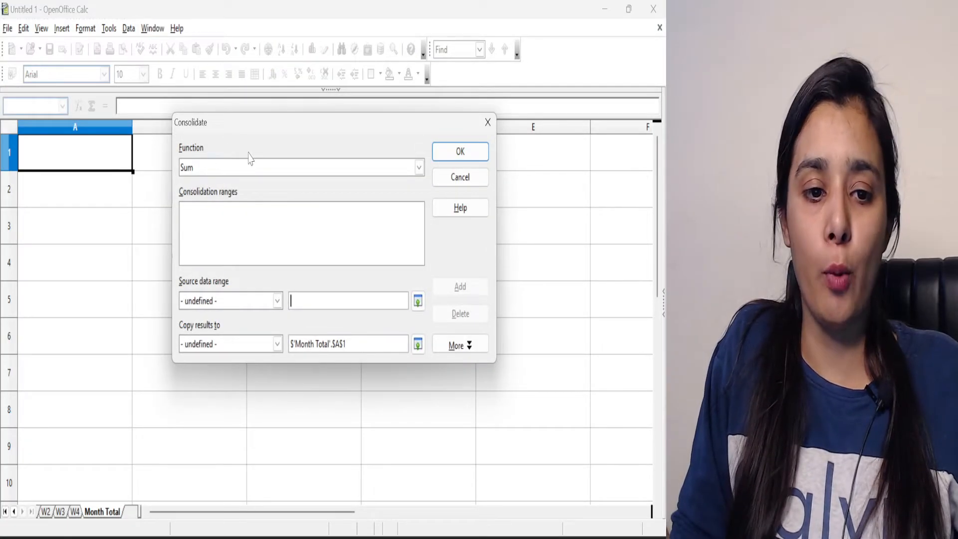
click(419, 168)
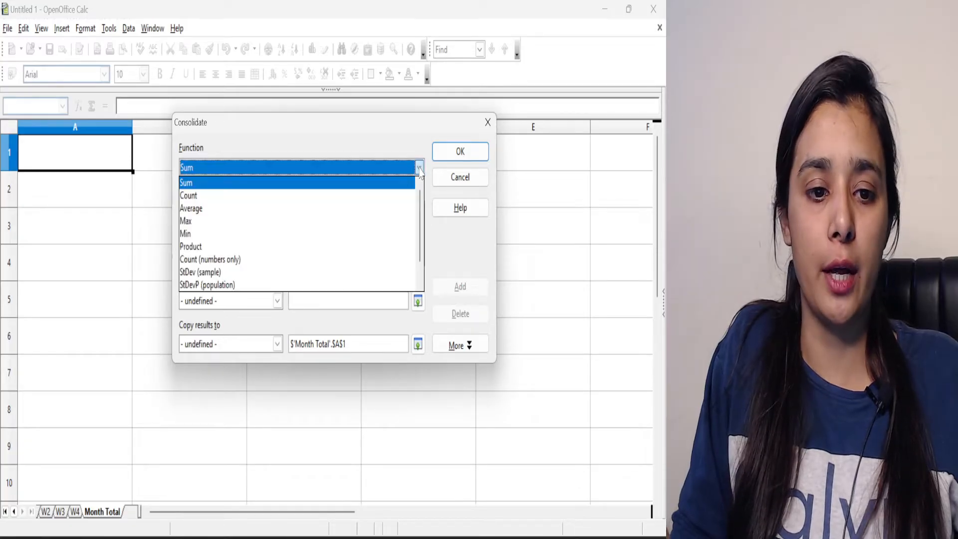
click(392, 184)
click(275, 305)
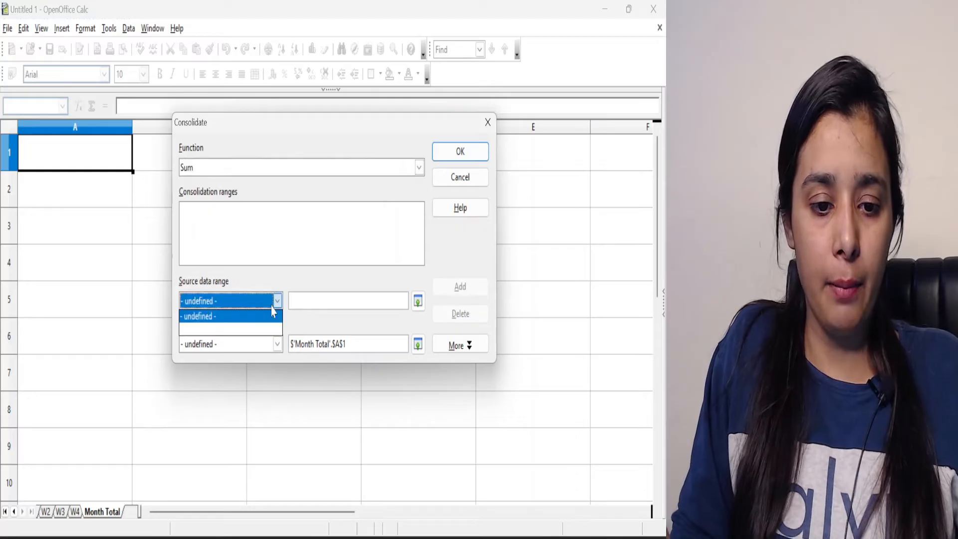
click(273, 314)
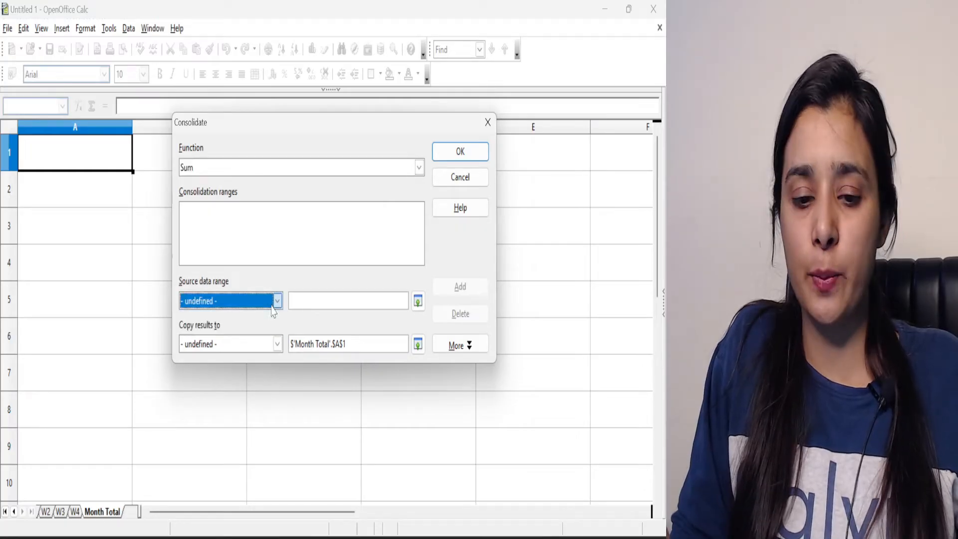
Step: Add the range A1:B6 of sheet W1 to the consolidation ranges
click(418, 301)
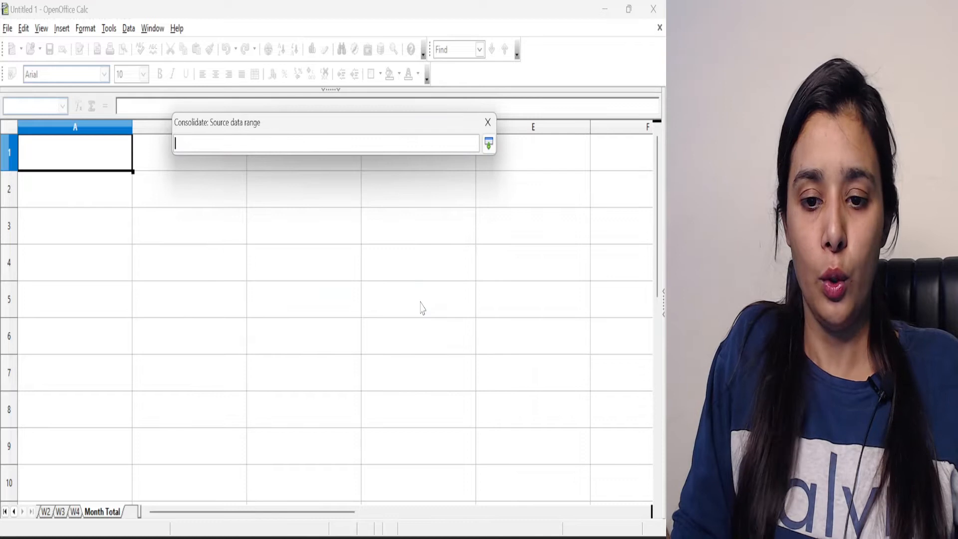
click(10, 519)
click(44, 514)
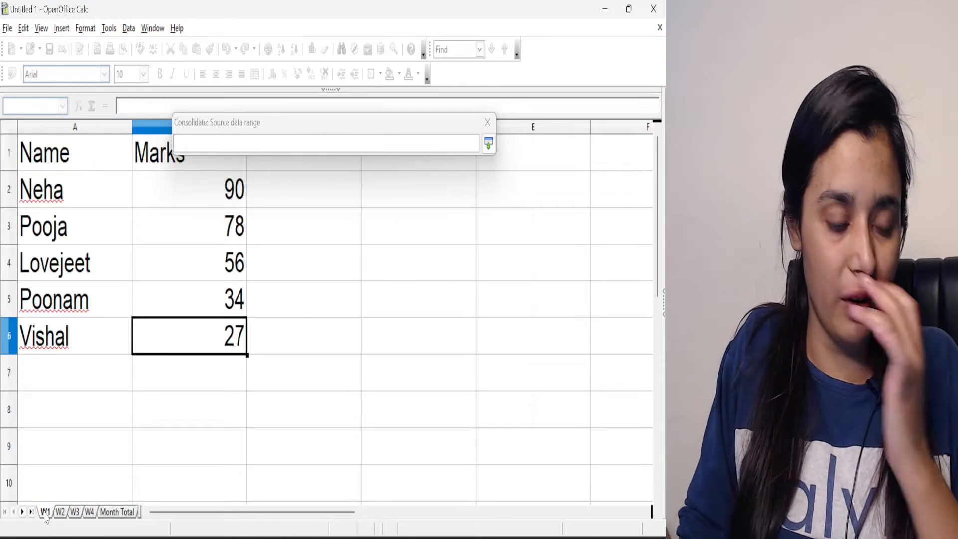
drag(46, 157, 201, 341)
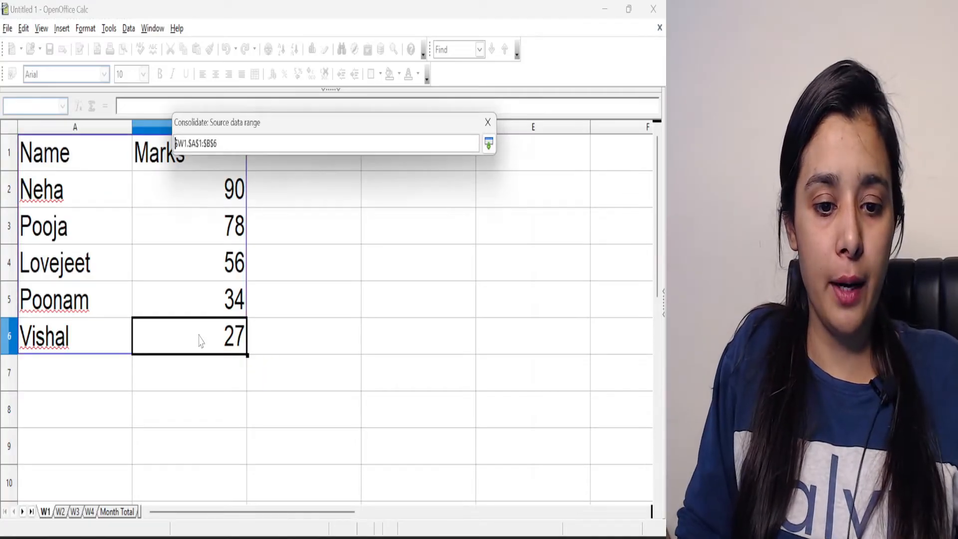
click(488, 143)
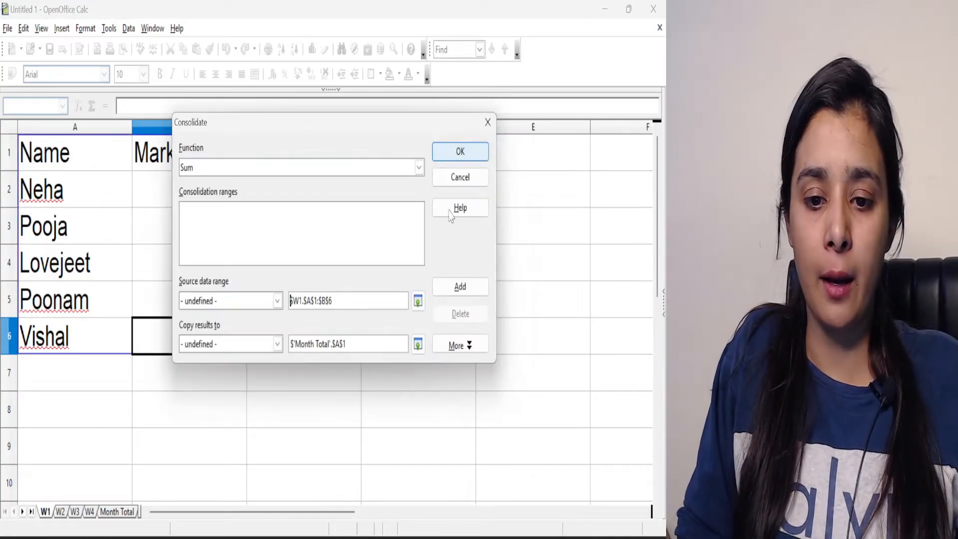
click(447, 286)
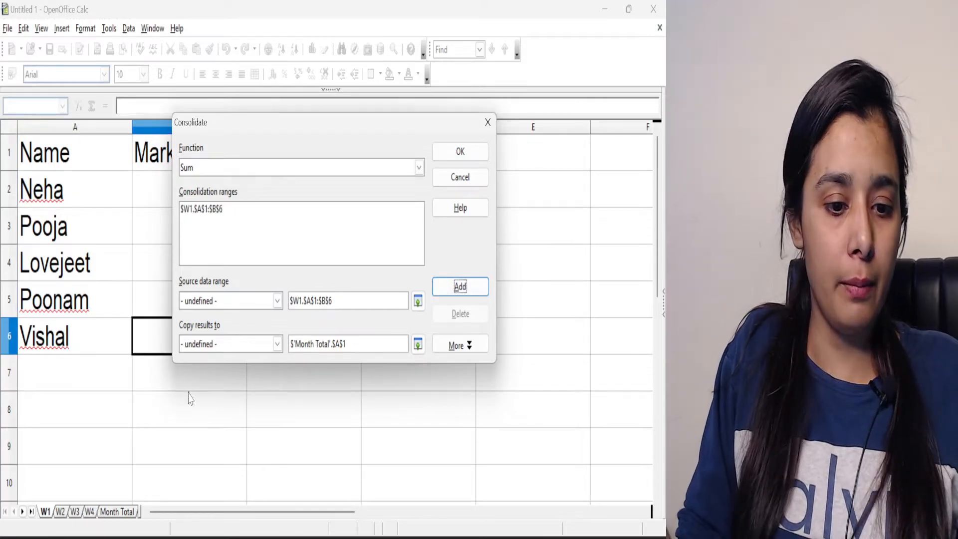
Step: Add the range A1:B7 of sheet W2 to the consolidation ranges
click(60, 512)
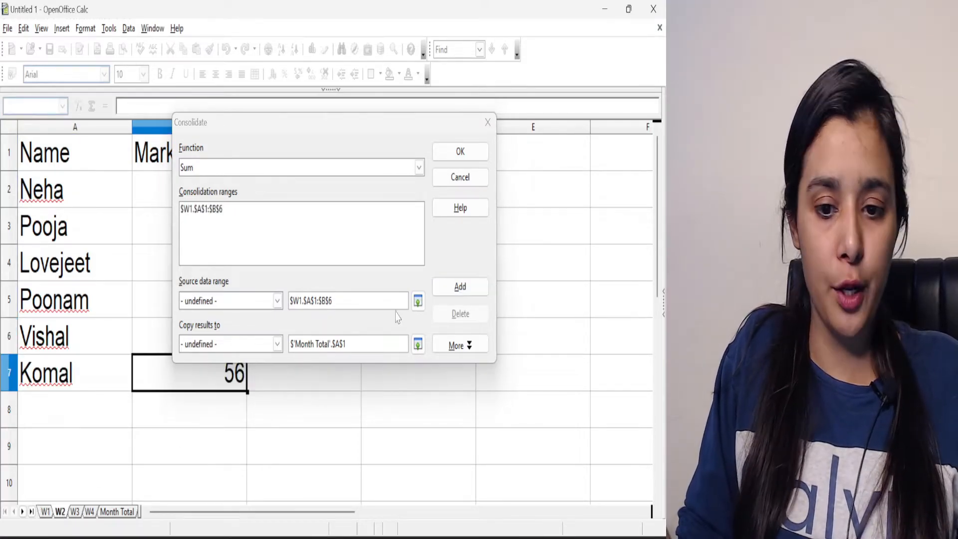
click(418, 301)
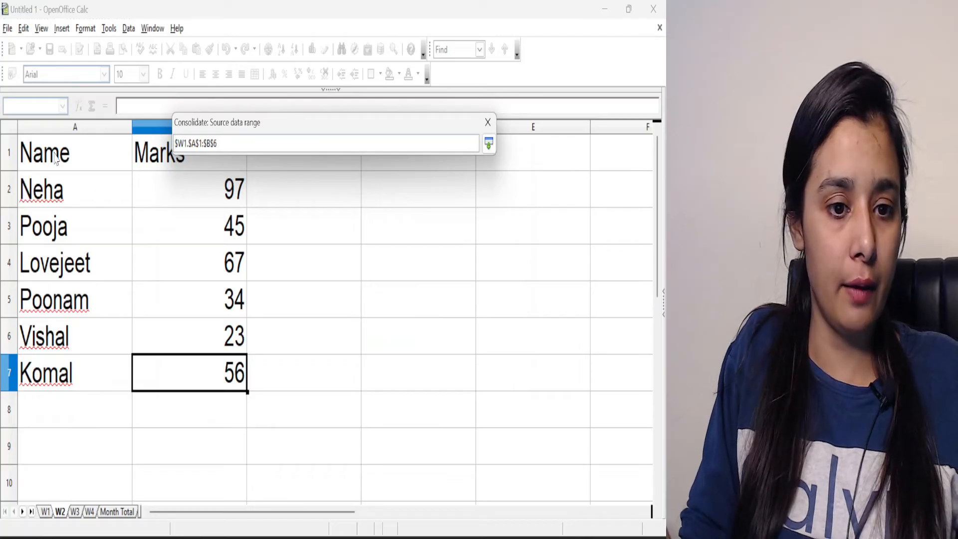
drag(55, 159, 245, 390)
click(488, 144)
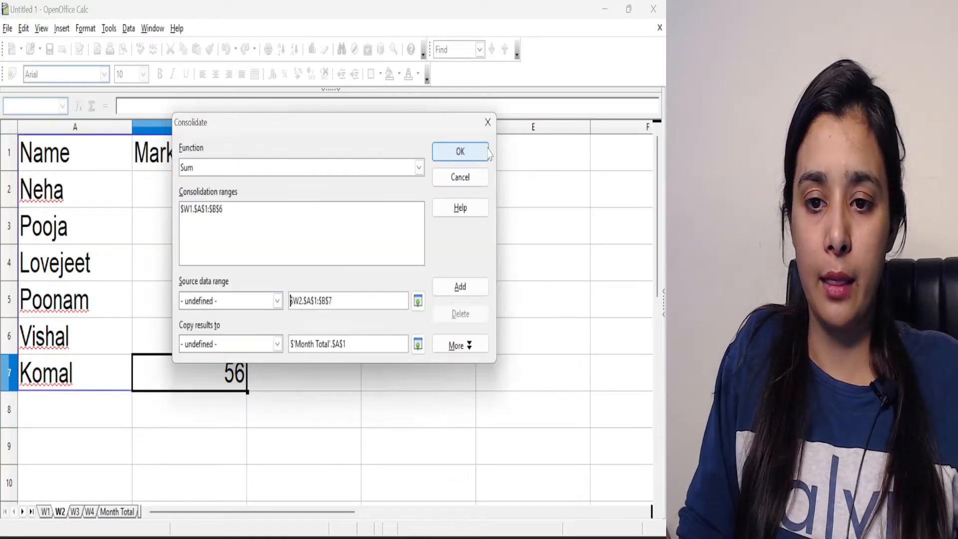
click(460, 287)
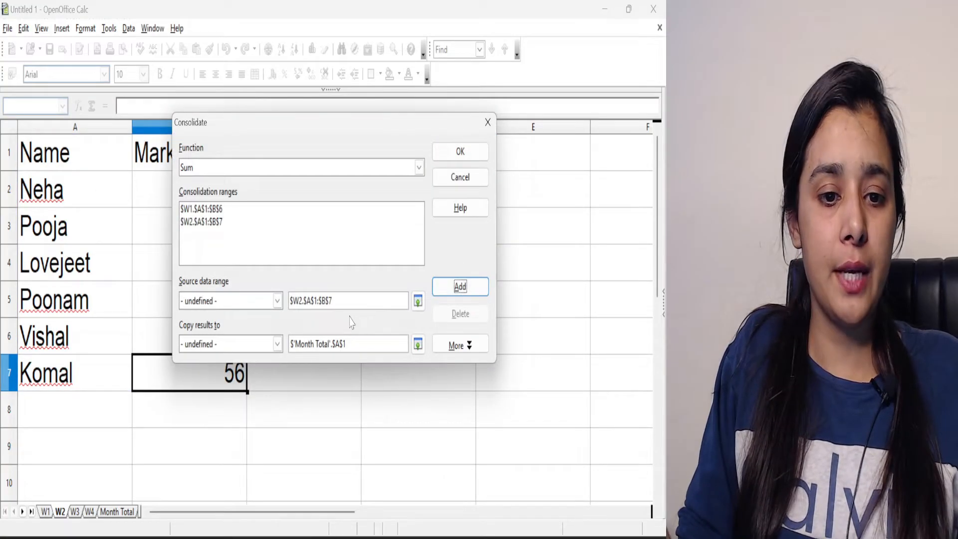
Step: Add the range A1:B7 of sheet W3 to the consolidation ranges
click(418, 301)
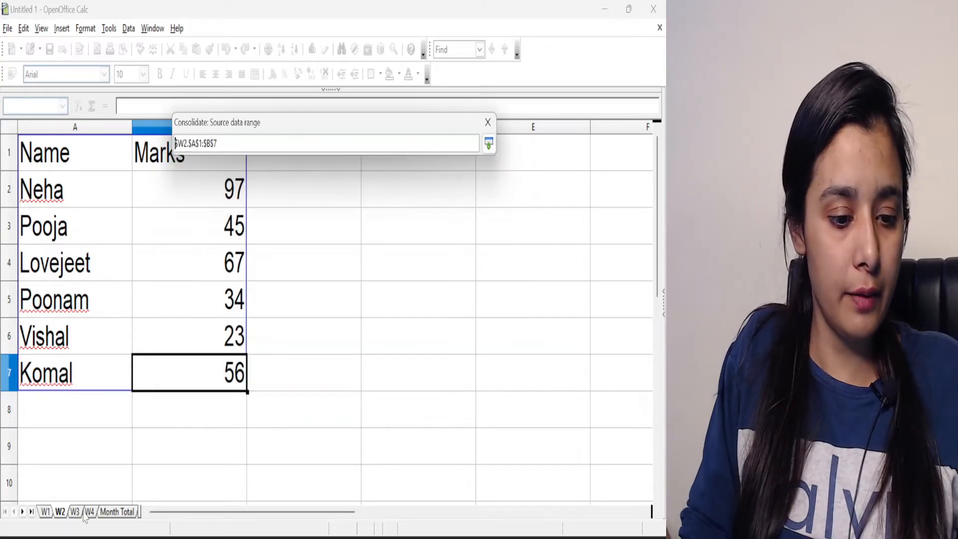
click(76, 516)
drag(24, 158, 249, 364)
click(488, 144)
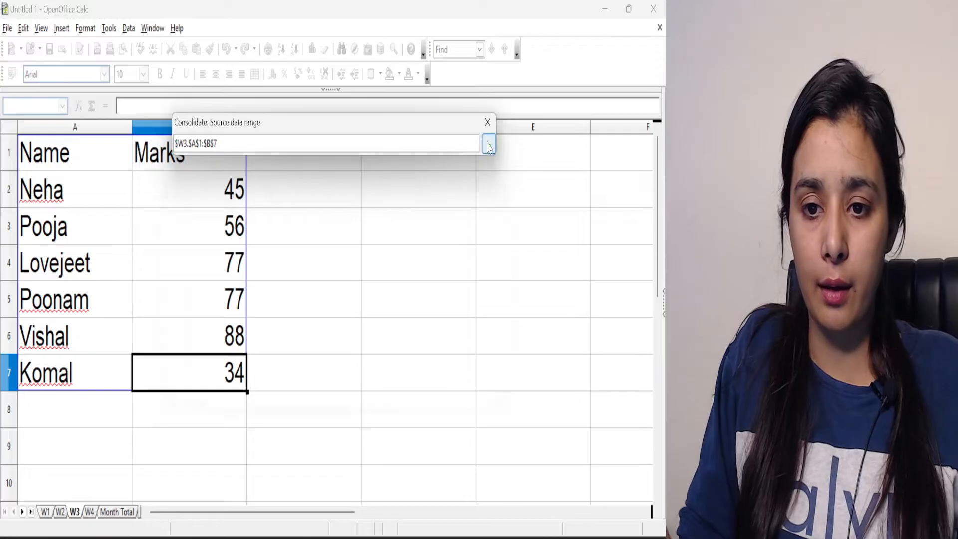
click(444, 292)
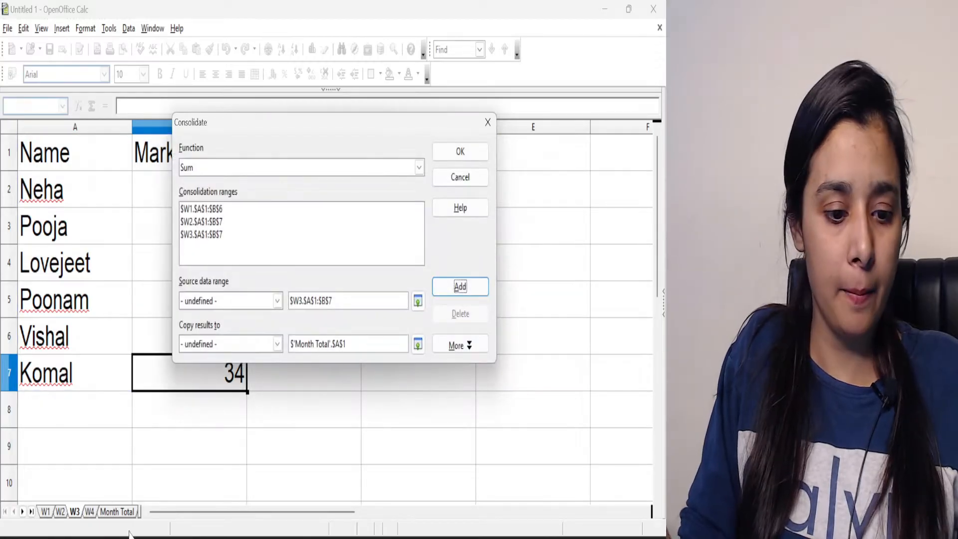
Step: Add the range A1:B7 of sheet W4 to the consolidation ranges
click(93, 515)
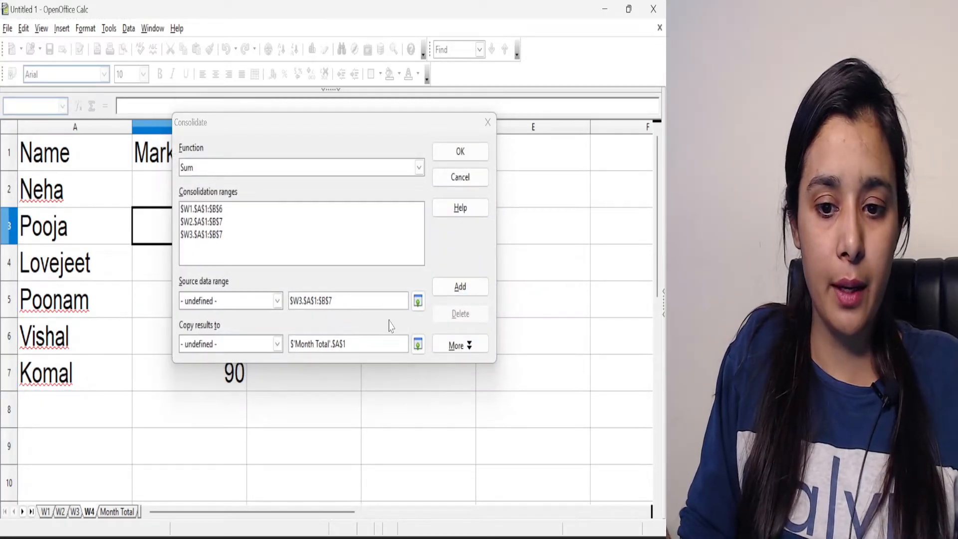
click(418, 301)
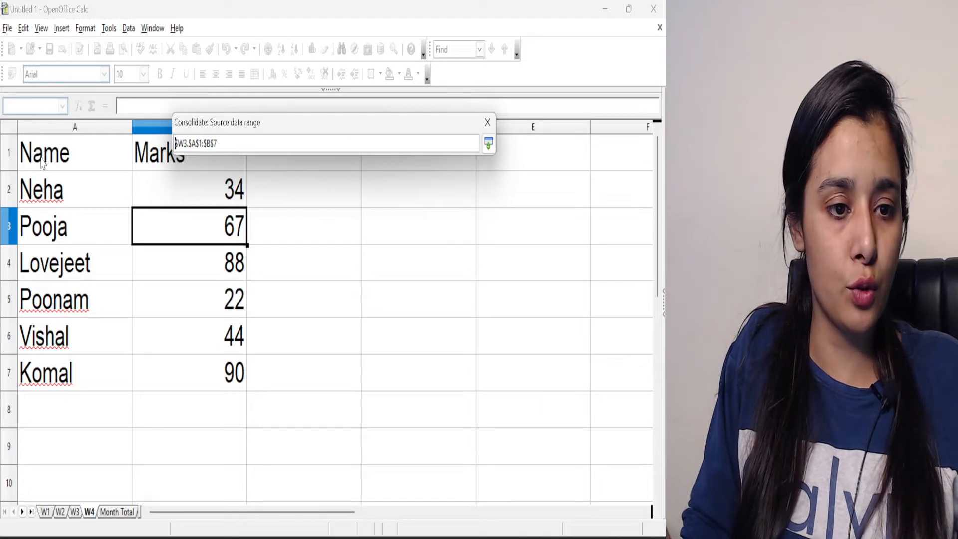
drag(43, 165, 195, 376)
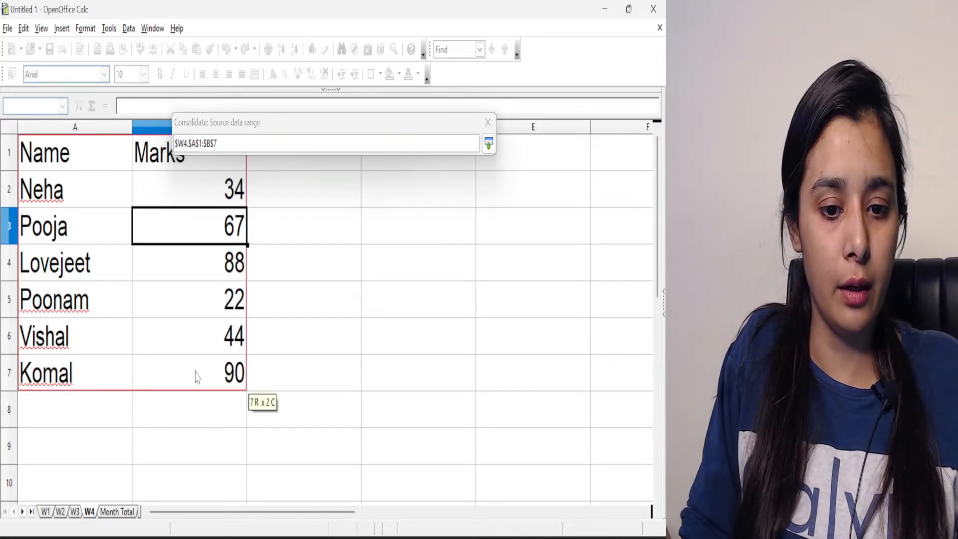
click(489, 143)
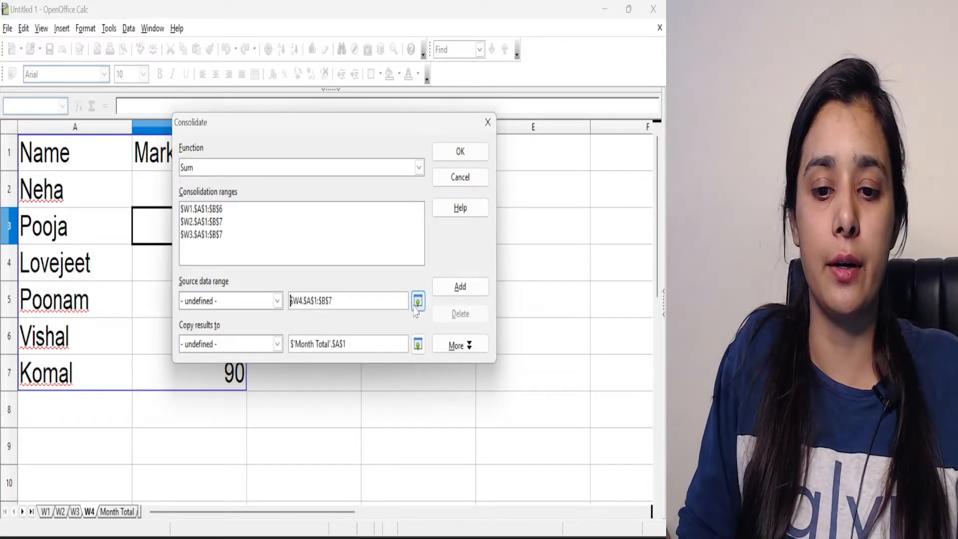
click(444, 293)
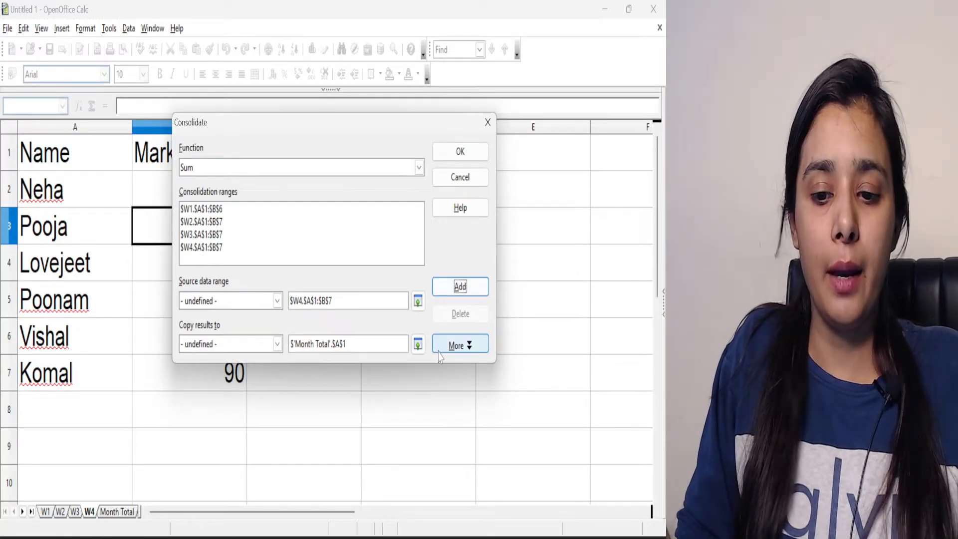
Step: Consolidate by row labels and column labels with a link to the source data, and run the consolidation
click(455, 345)
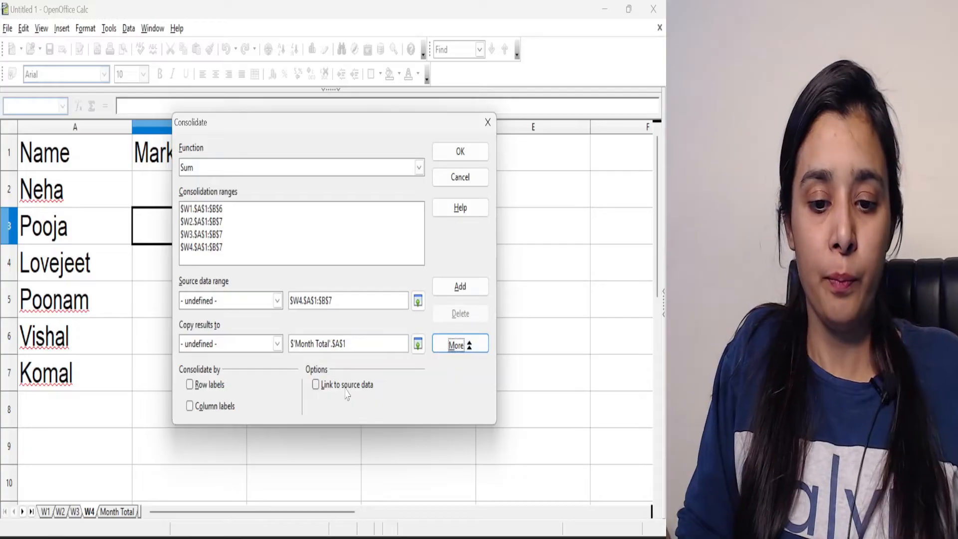
click(315, 384)
click(190, 384)
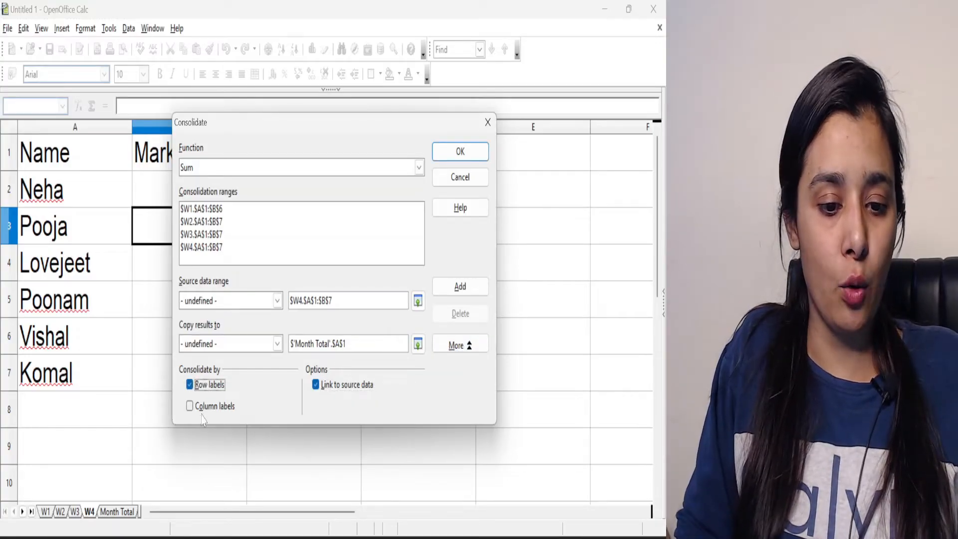
click(202, 406)
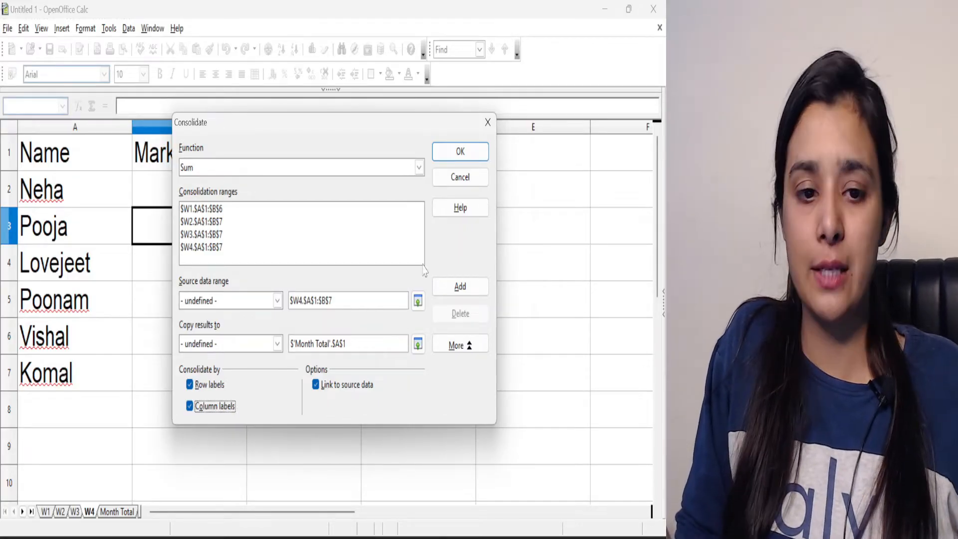
click(458, 156)
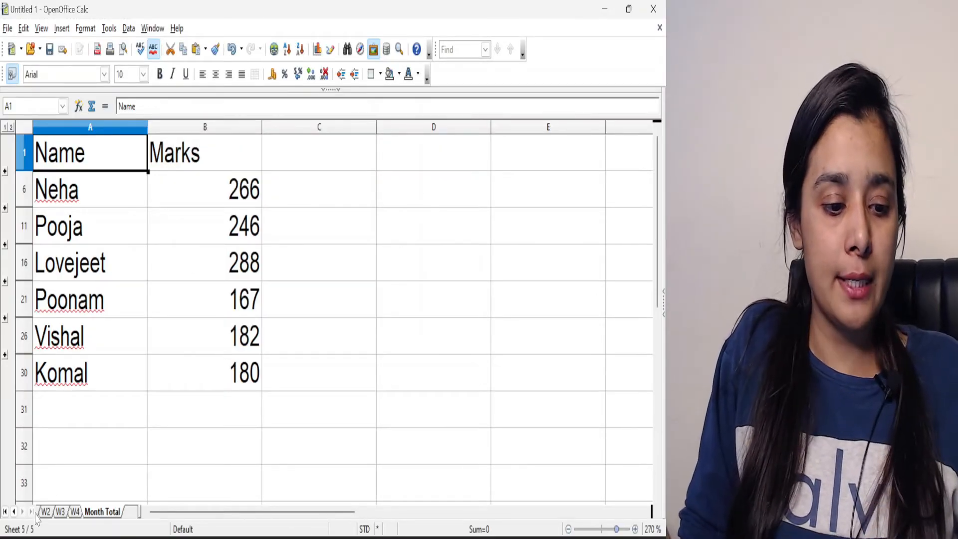
Step: Switch to the Calculator app and start adding up the first student's marks with 90 from sheet W1
click(13, 511)
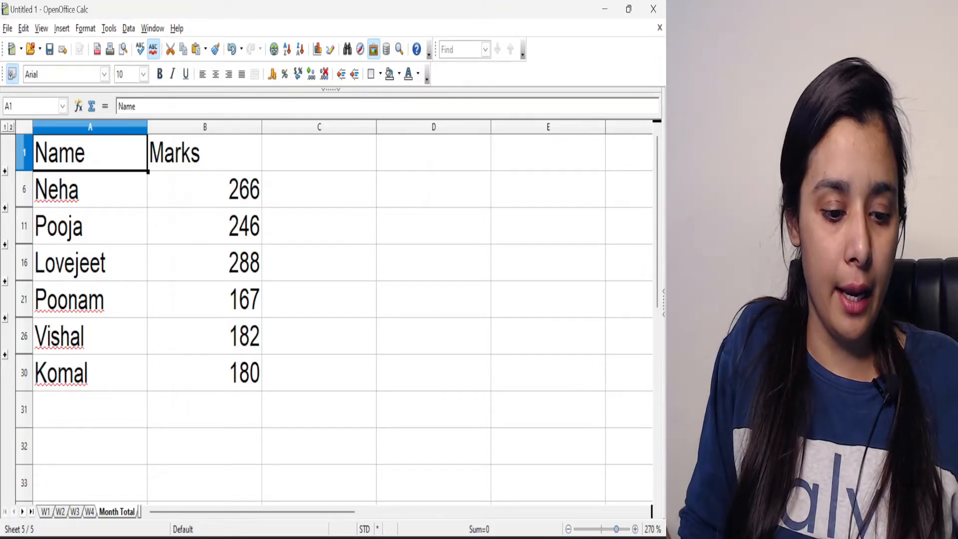
key(super)
text(cal)
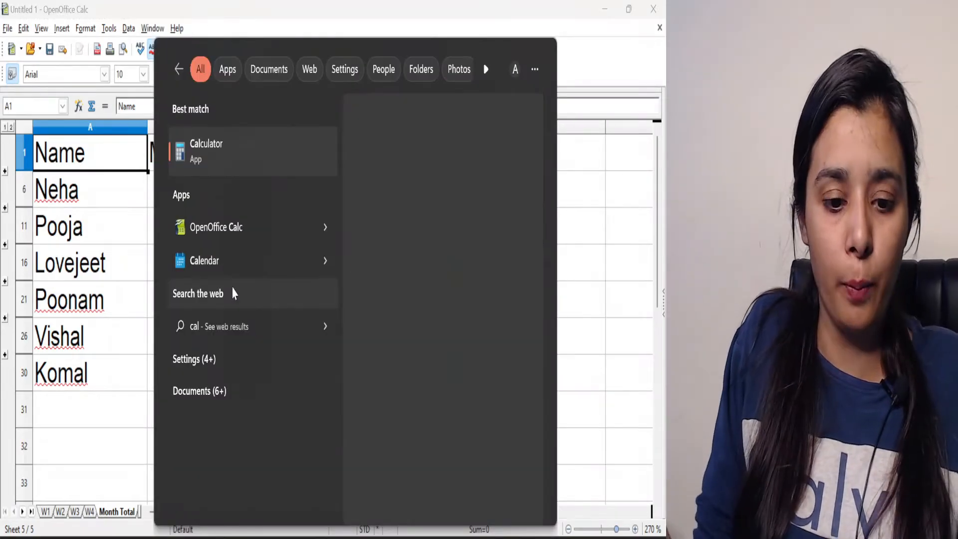
click(240, 163)
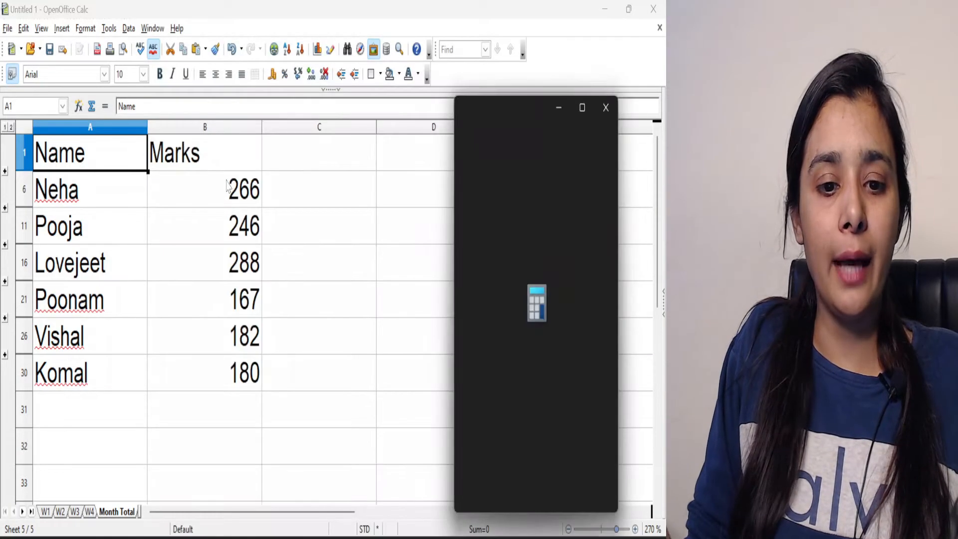
click(46, 512)
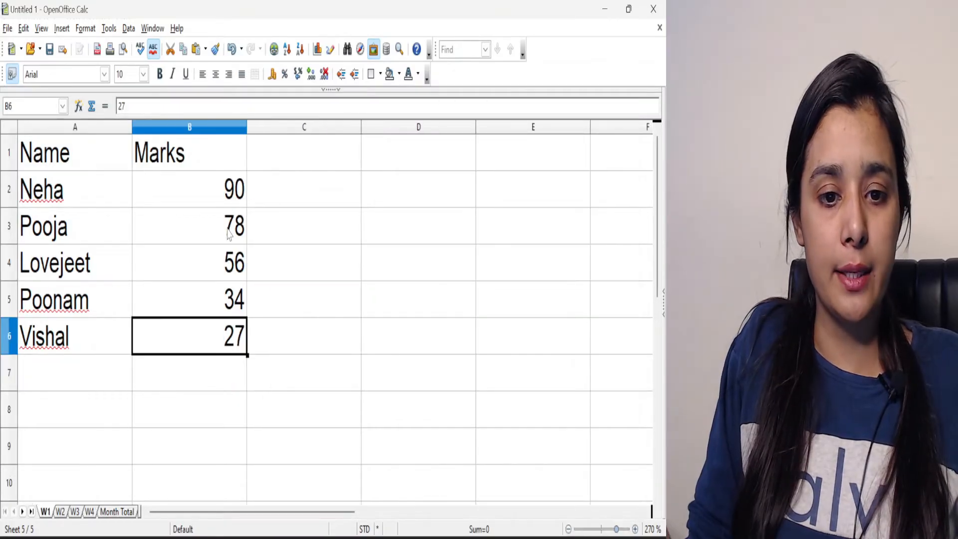
click(232, 205)
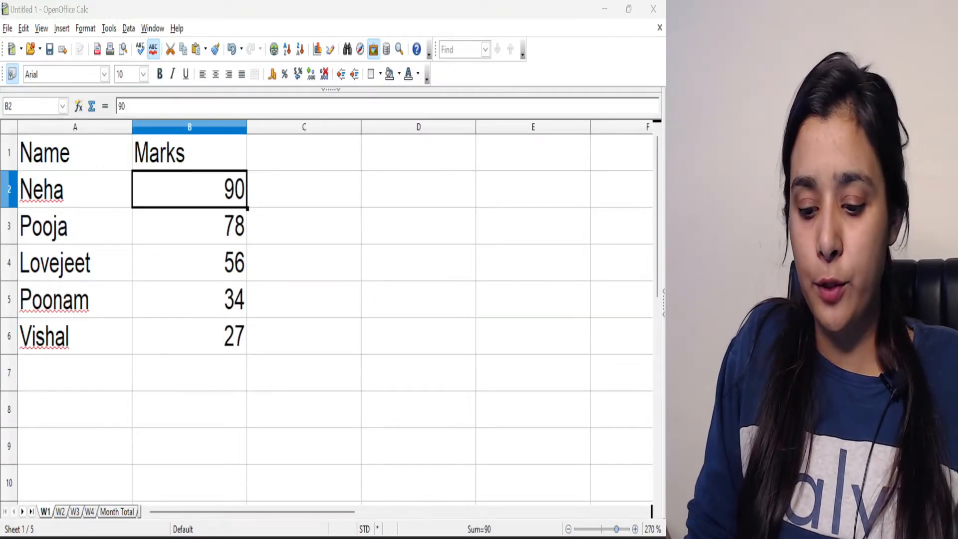
key(alt+Tab)
text(90)
key(plus)
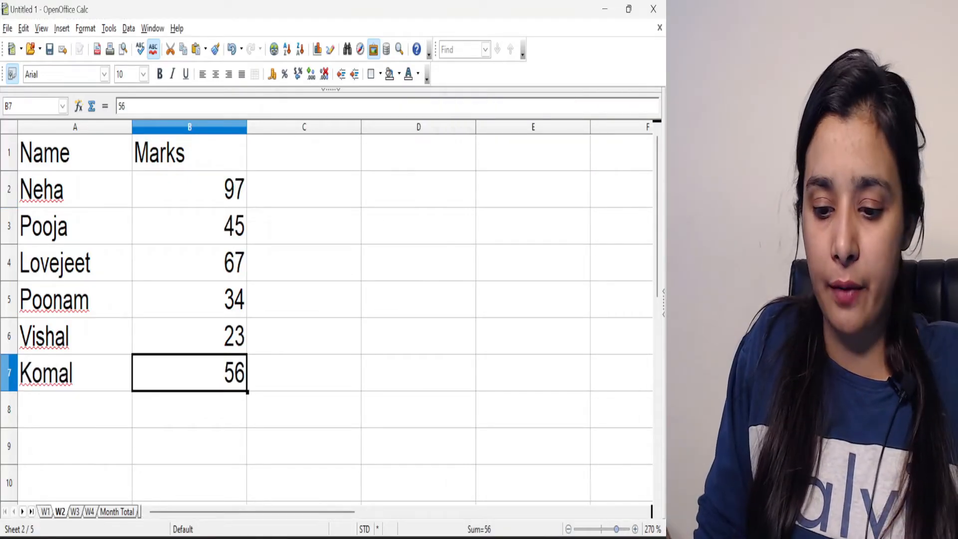
Step: Add the first student's marks from sheet W2 (97) and sheet W3 (45) to the running sum in Calculator
key(alt+Tab)
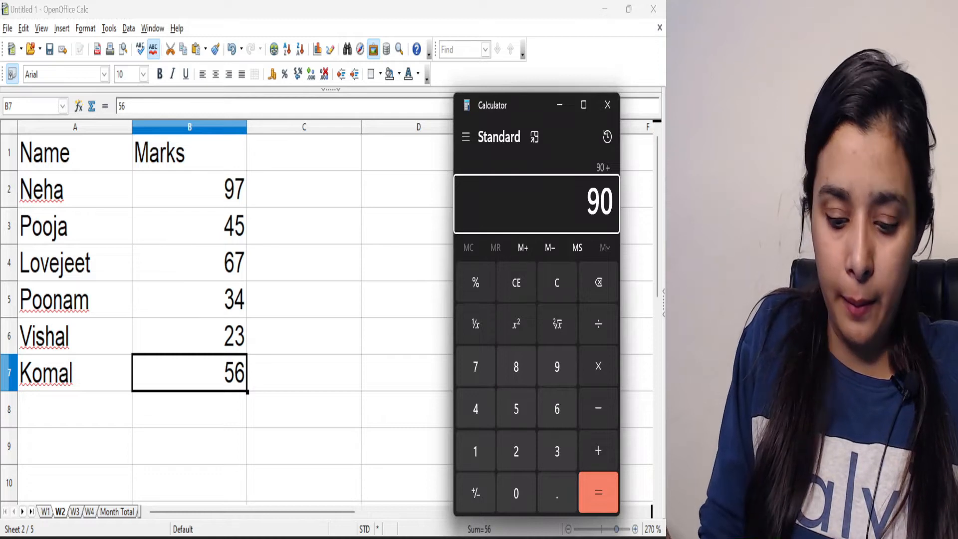
text(97)
key(plus)
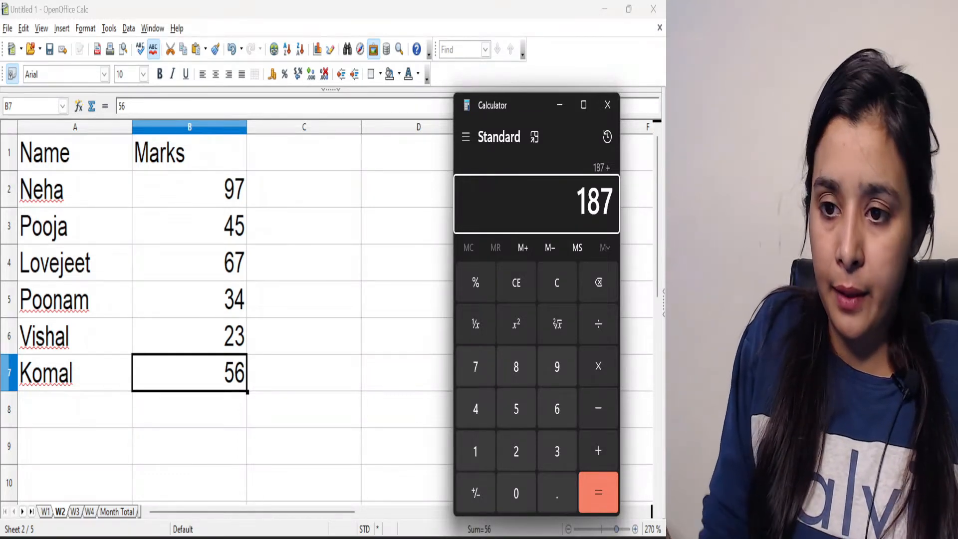
click(75, 512)
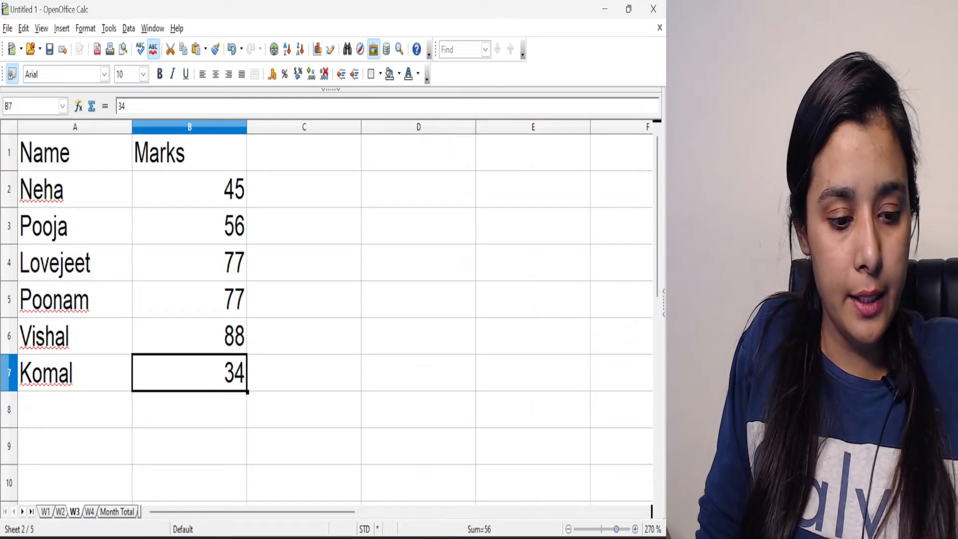
click(471, 538)
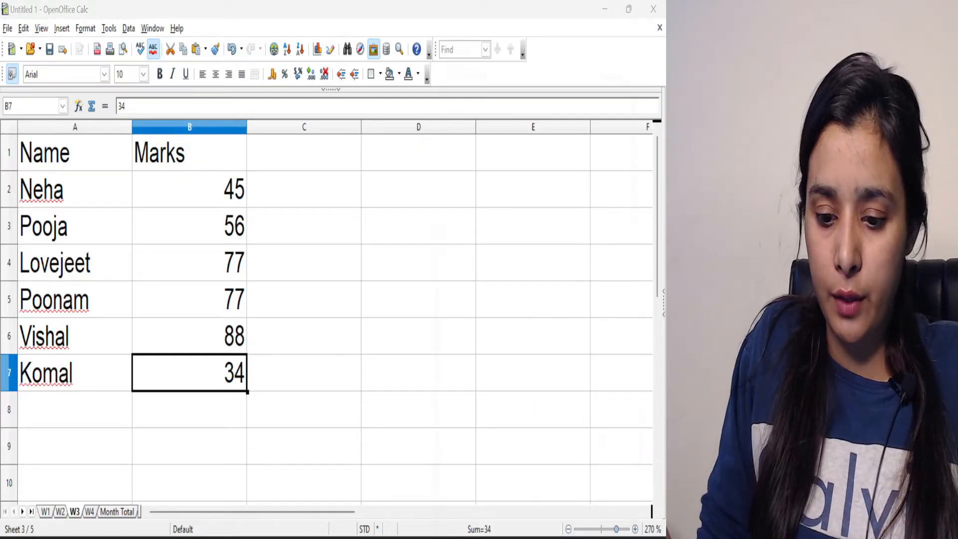
text(45)
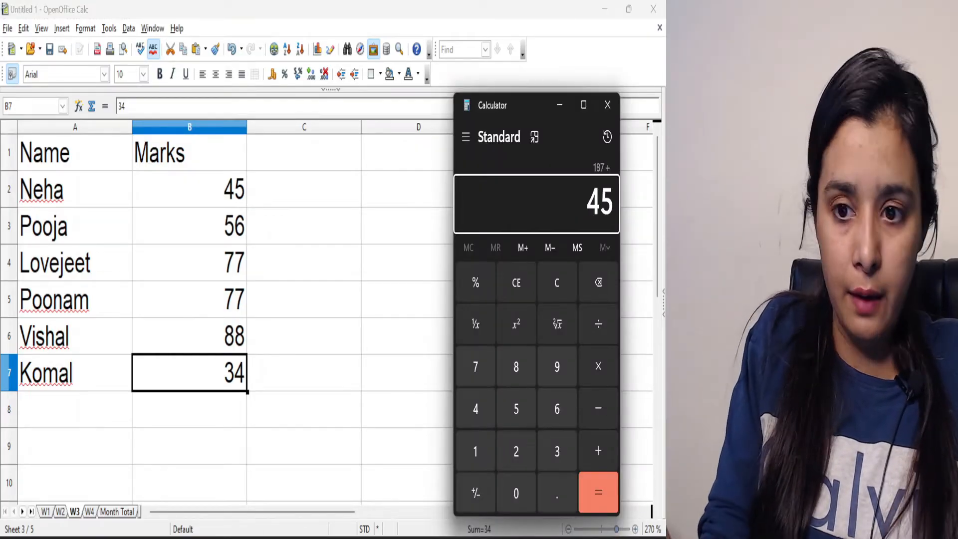
key(plus)
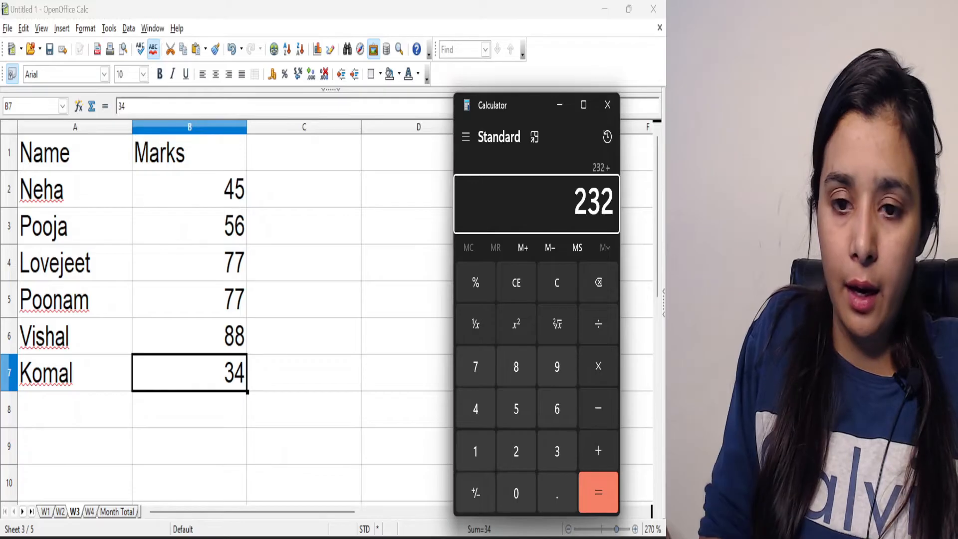
Step: Complete the sum with 34 from sheet W4 and compare it with the first student's total in Month Total
click(89, 511)
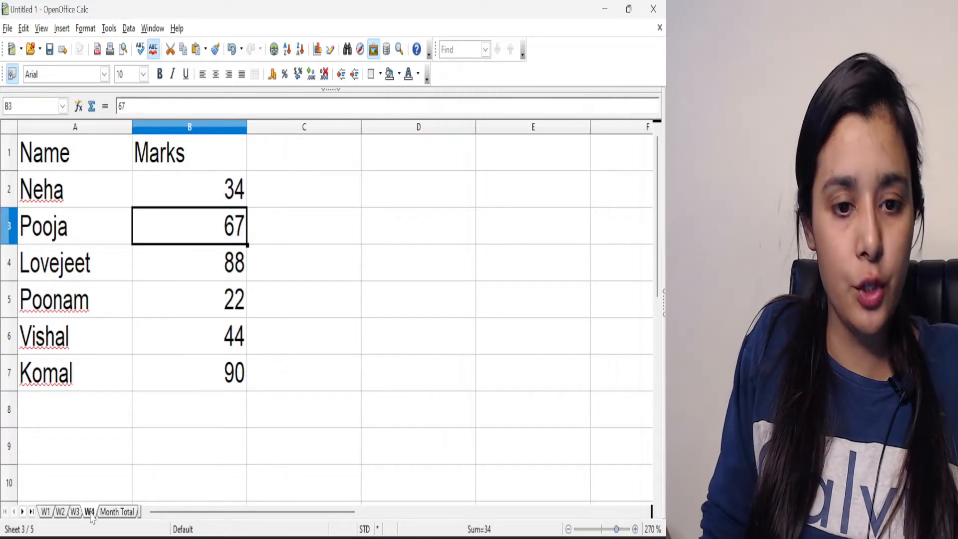
click(493, 538)
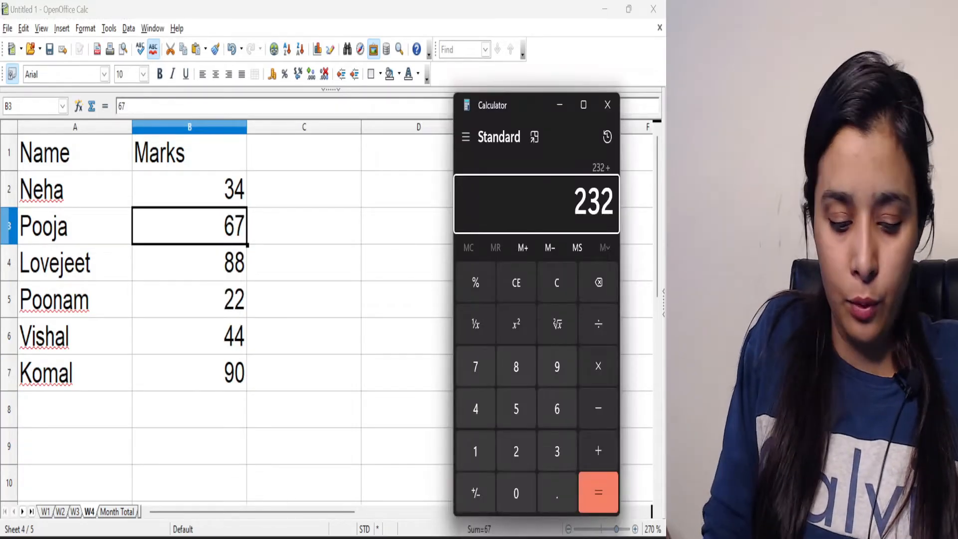
text(34)
key(Return)
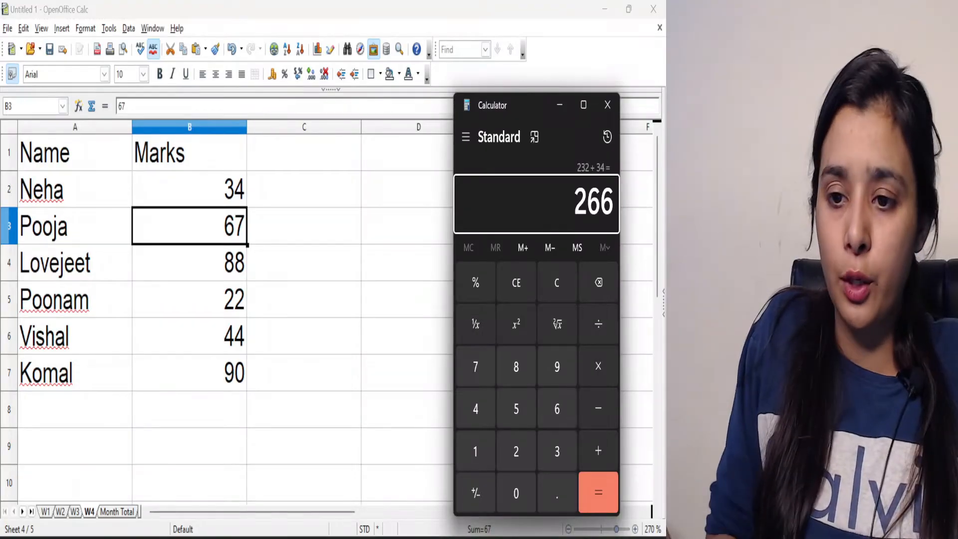
click(493, 537)
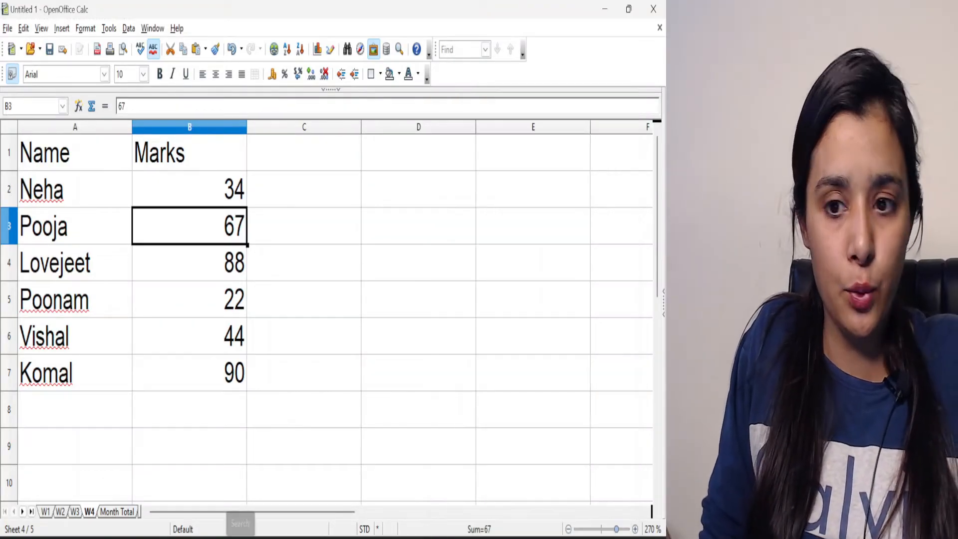
click(116, 512)
click(221, 202)
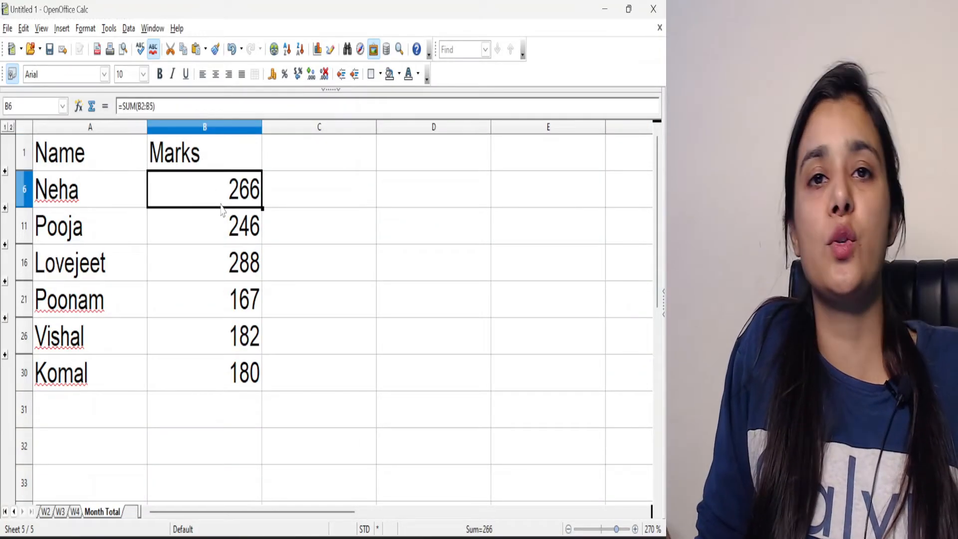
Step: Set the first student's marks in B2 of sheet W4 to 40 and check the linked total in Month Total
click(74, 512)
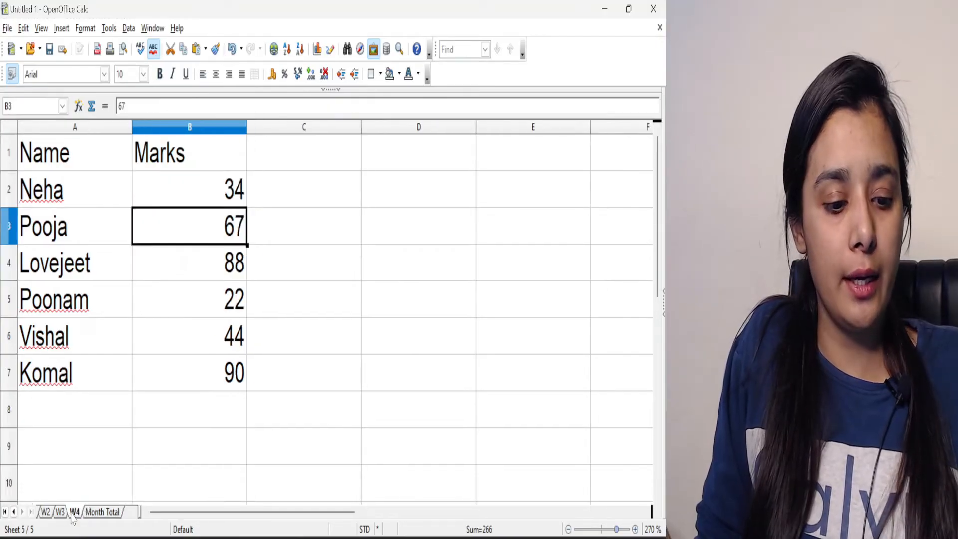
click(226, 182)
double_click(233, 191)
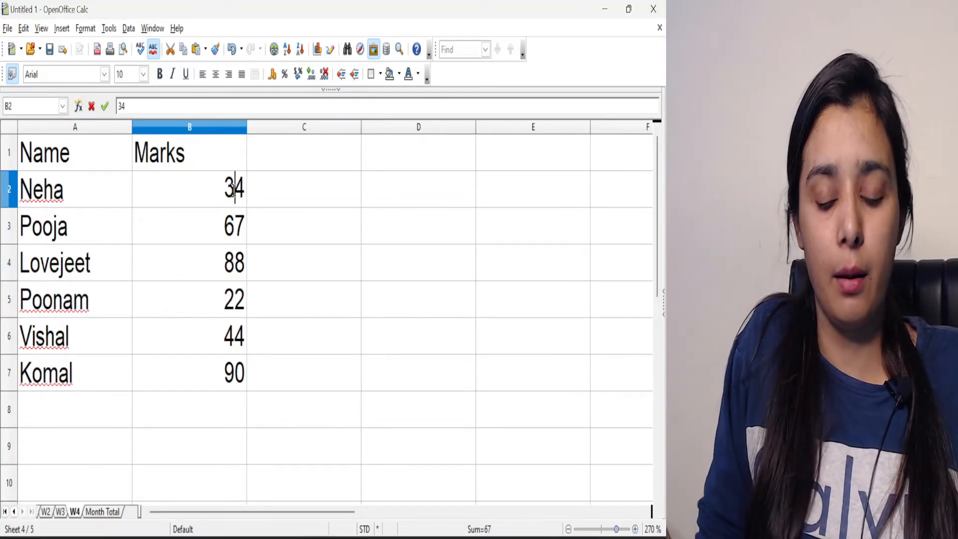
key(Delete)
key(BackSpace)
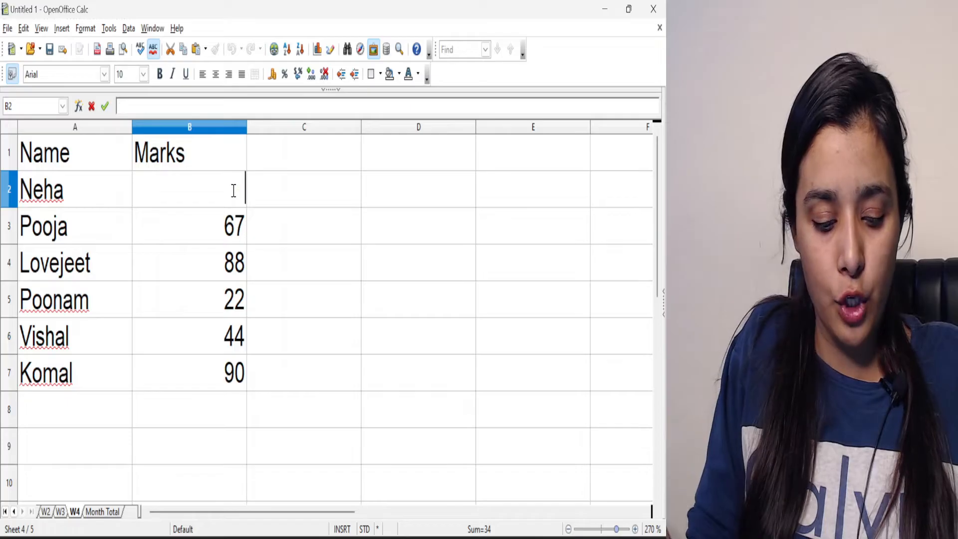
text(40)
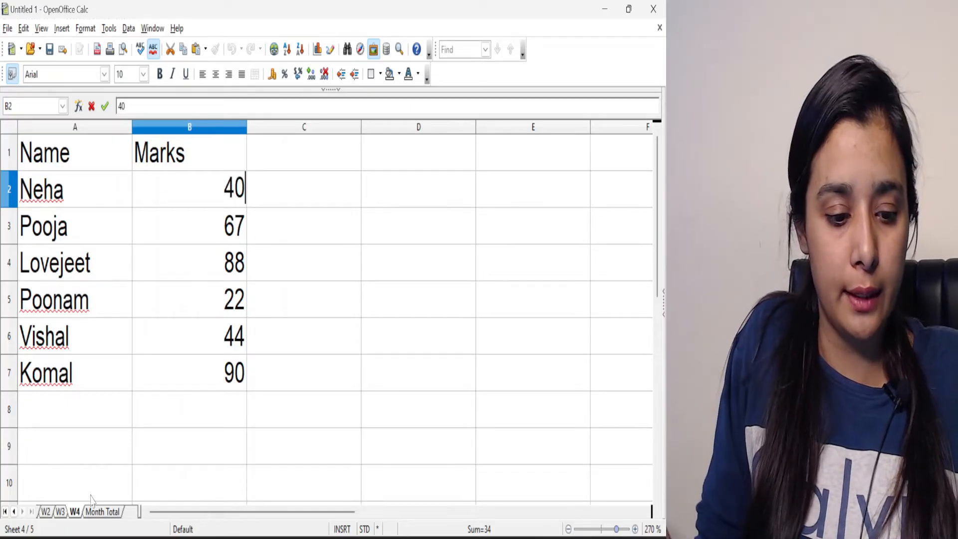
click(100, 513)
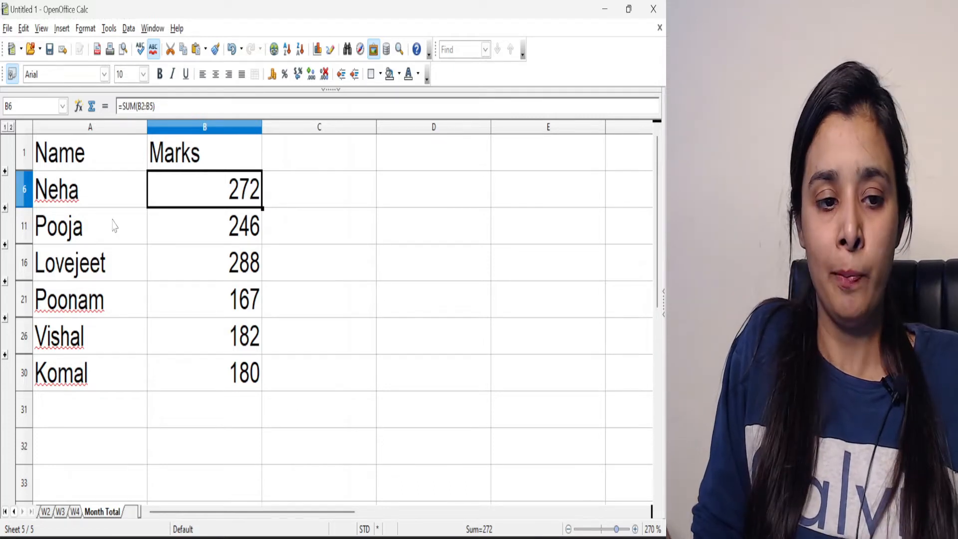
drag(94, 195, 232, 368)
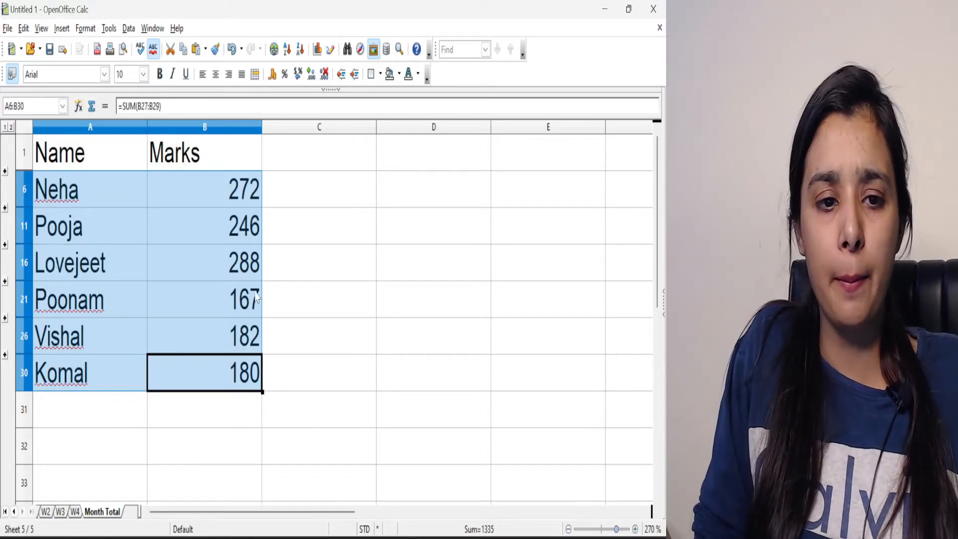
click(129, 28)
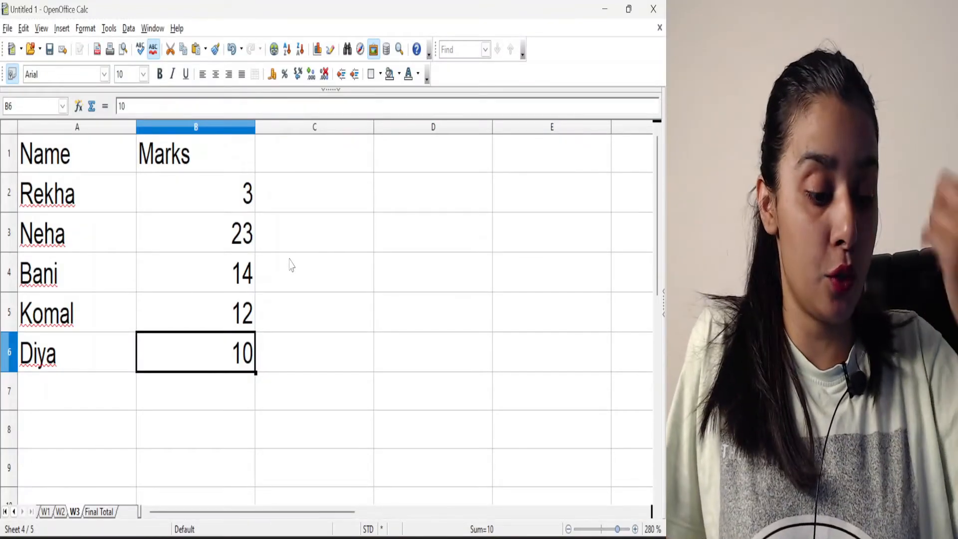
Step: Review the students' marks on sheets W1, W2 and W3
click(46, 512)
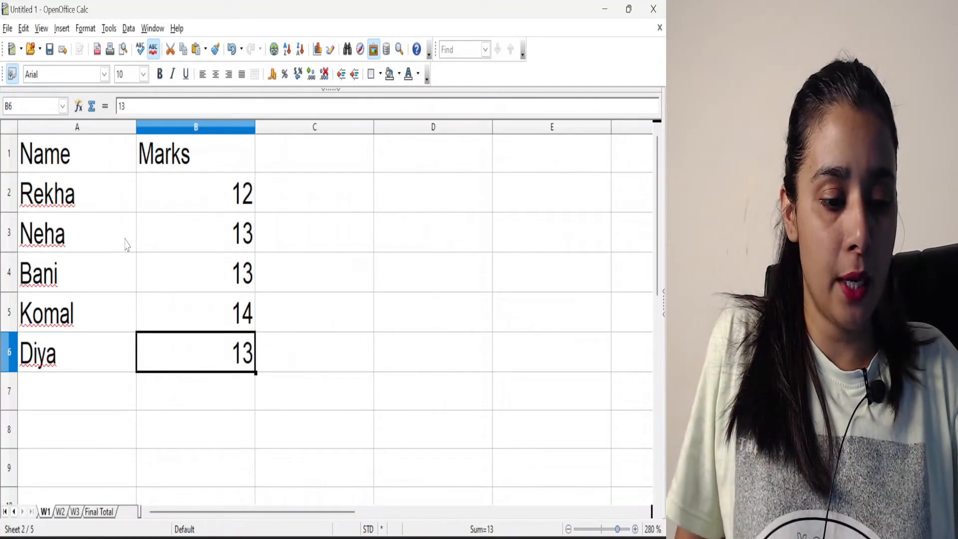
scroll(121, 242, up, 1)
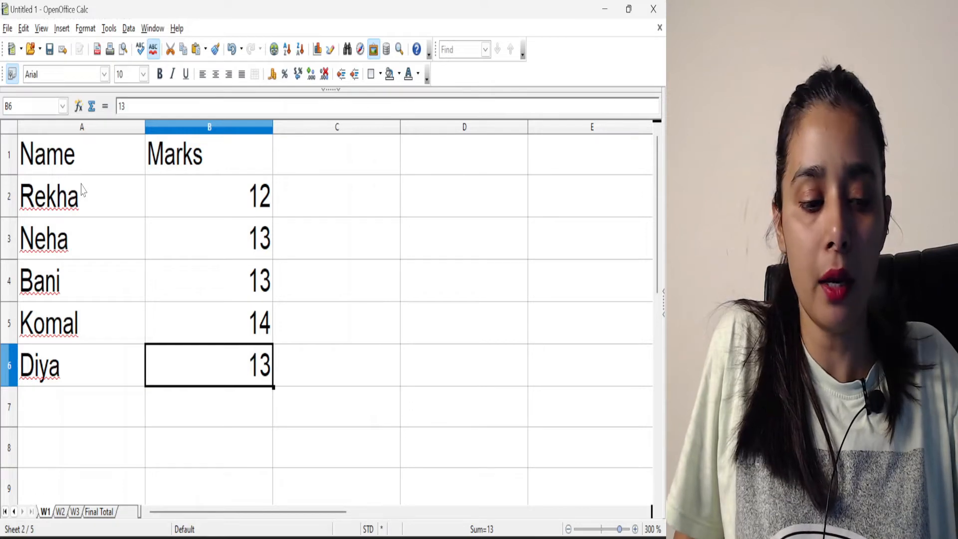
click(64, 517)
click(76, 517)
Step: Start a Consolidate operation from cell A1 of the Final Total sheet and set its function to Max
click(98, 519)
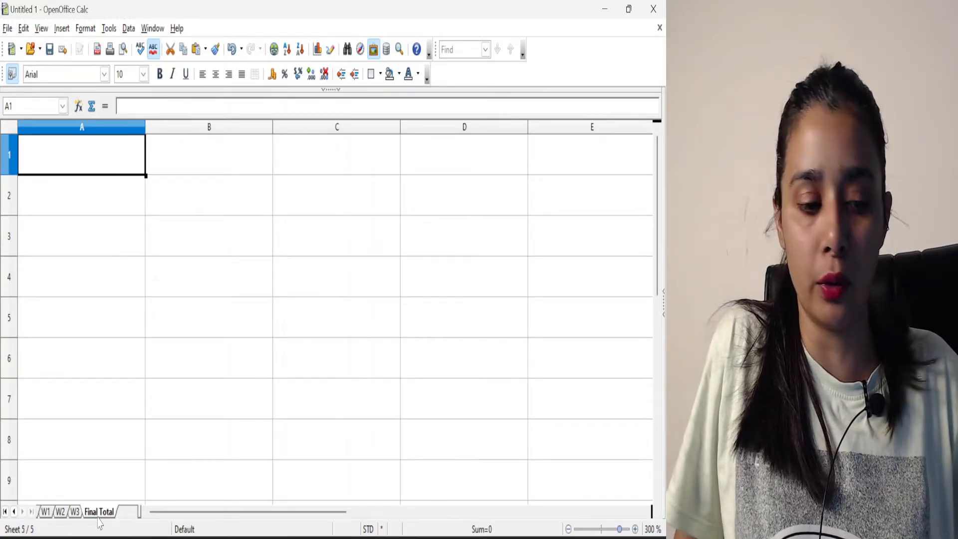
click(127, 29)
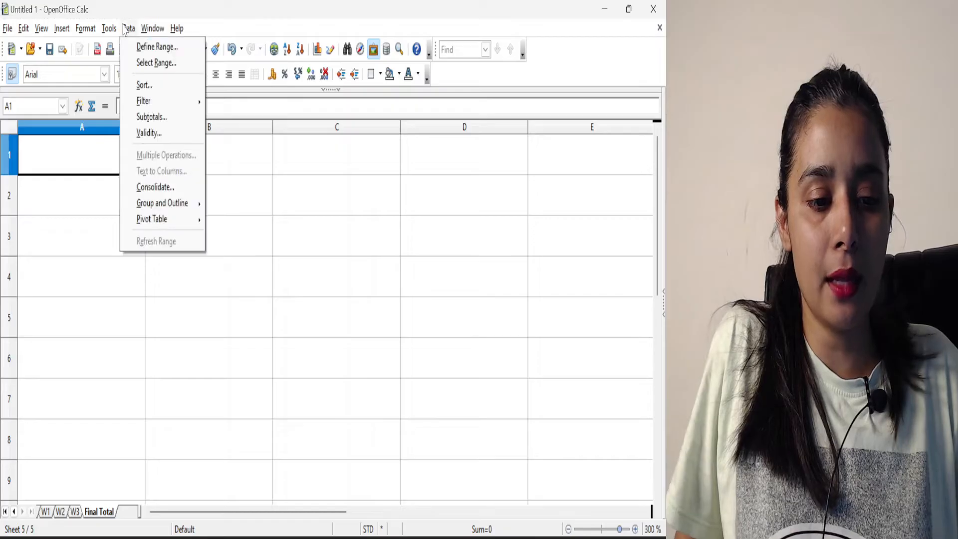
click(156, 187)
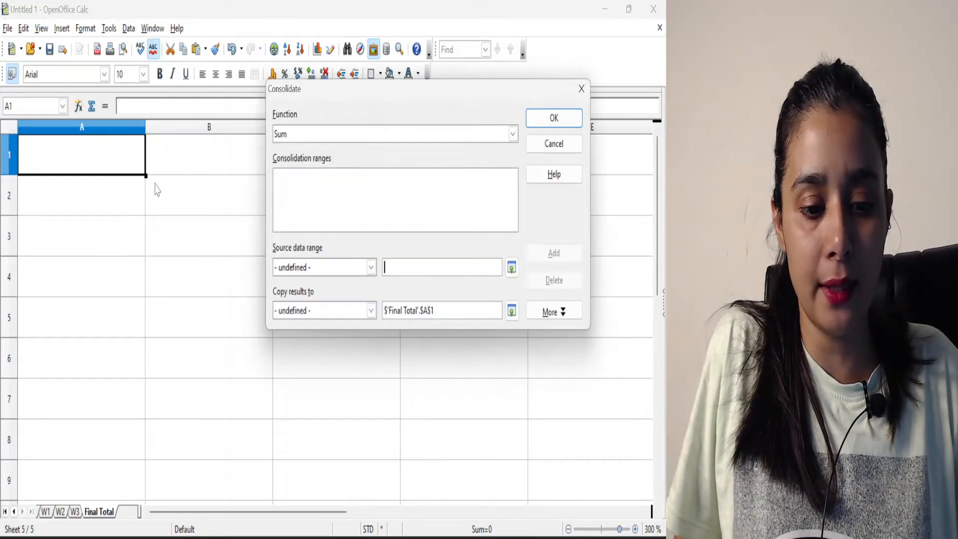
click(513, 136)
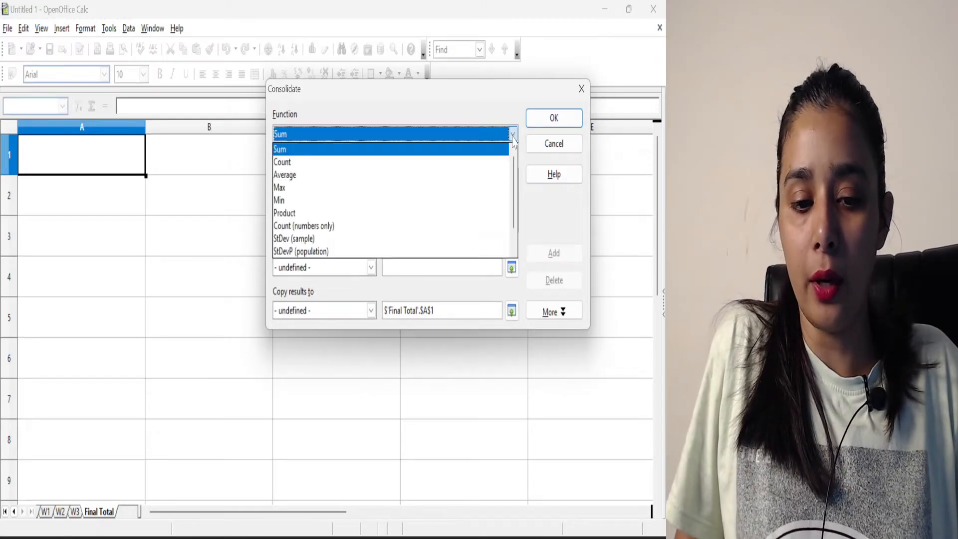
click(487, 188)
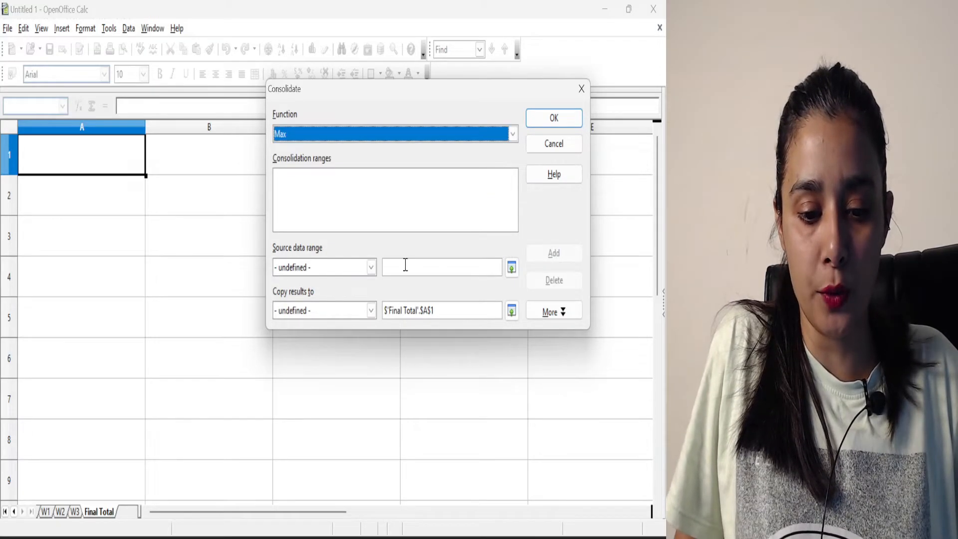
Step: Add the name and marks table A1:B6 of sheet W1 as the first consolidation range
click(512, 268)
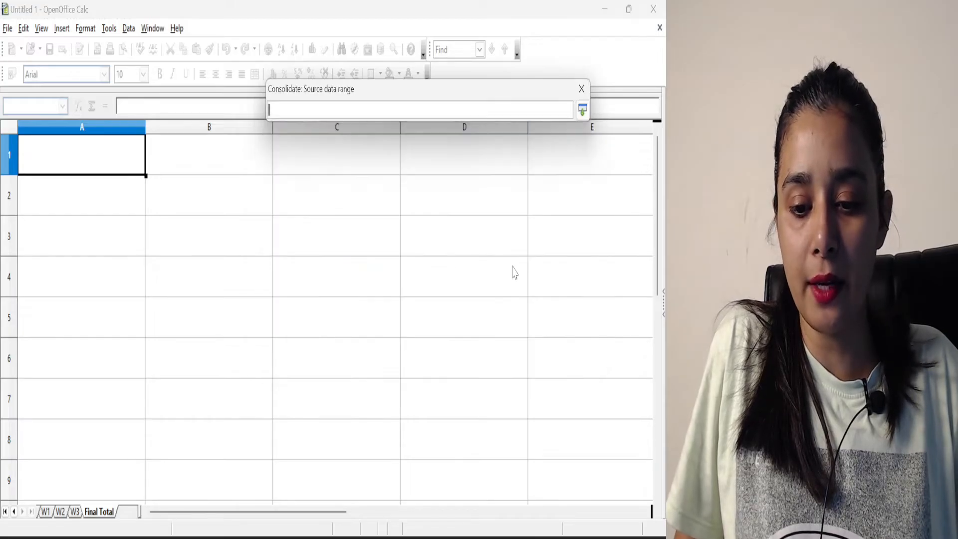
click(45, 511)
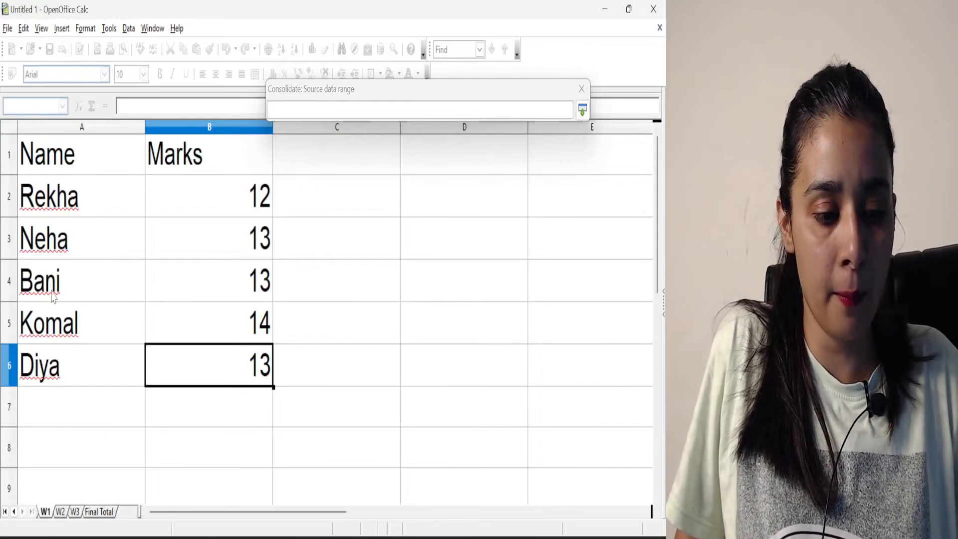
drag(44, 155, 204, 360)
click(585, 110)
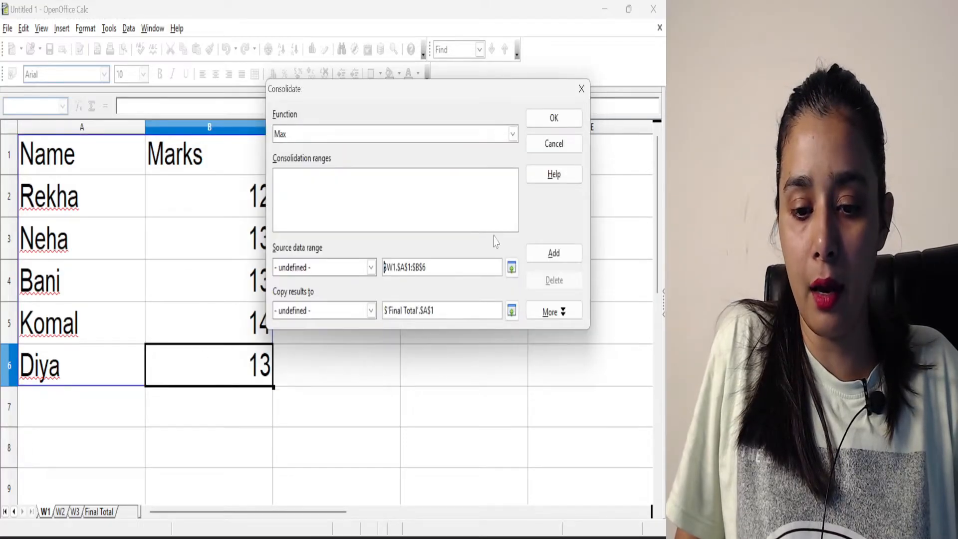
click(554, 253)
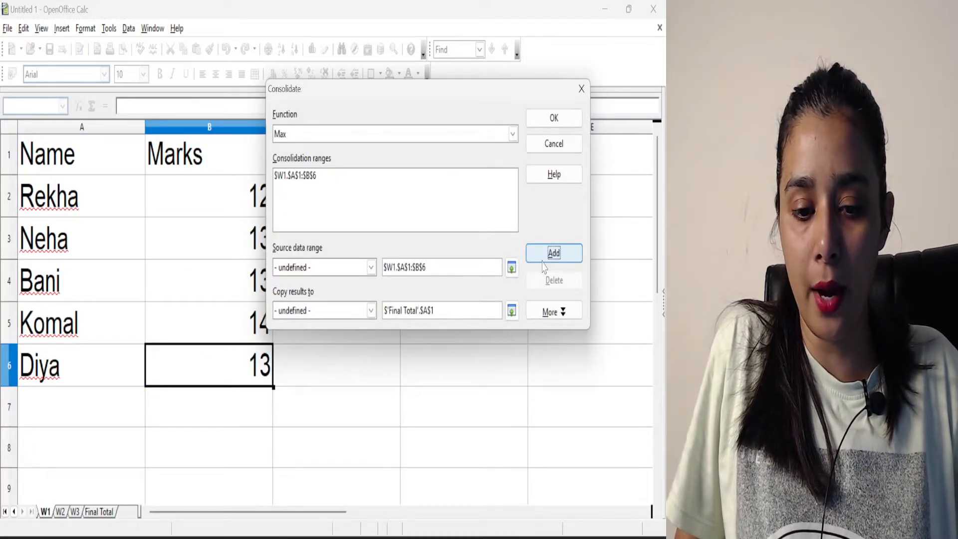
Step: Add the table A1:B6 of sheet W2 to the consolidation ranges
click(60, 511)
drag(55, 165, 208, 359)
click(553, 253)
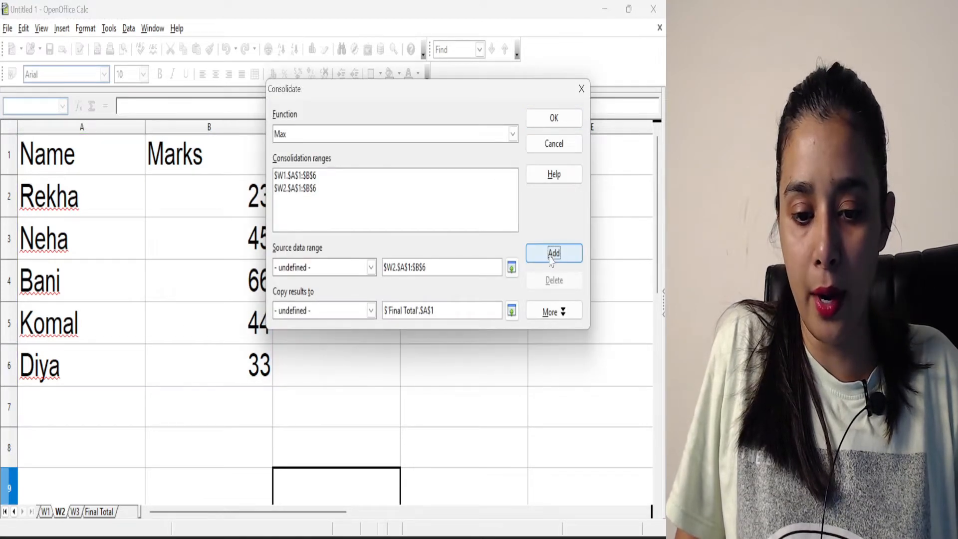
Step: Add the table A1:B6 of sheet W3 to the consolidation ranges
click(75, 511)
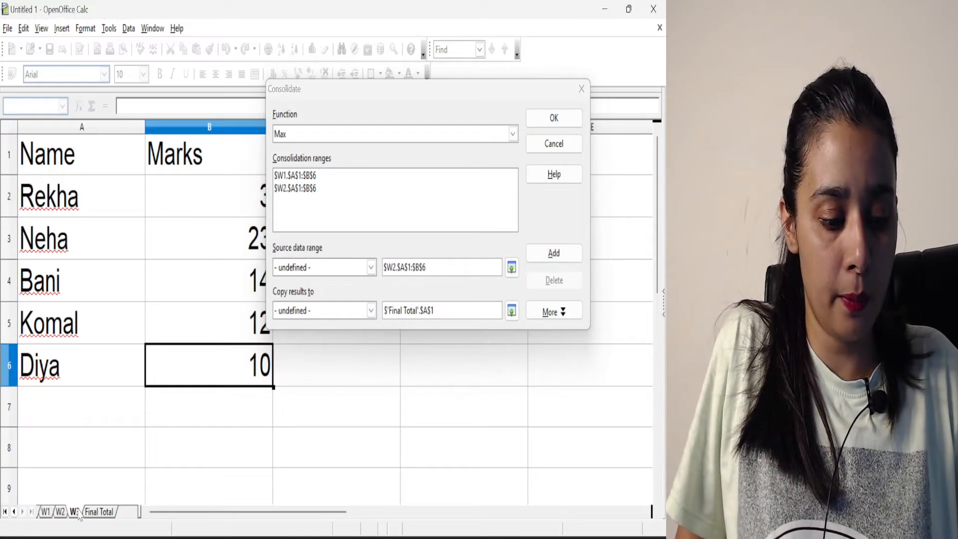
drag(40, 150, 216, 335)
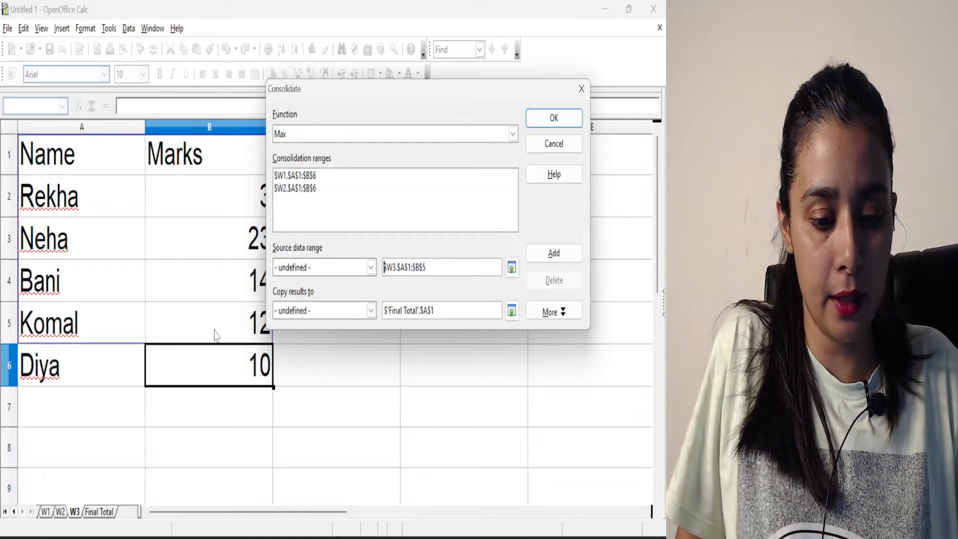
click(58, 170)
drag(57, 170, 199, 372)
click(561, 257)
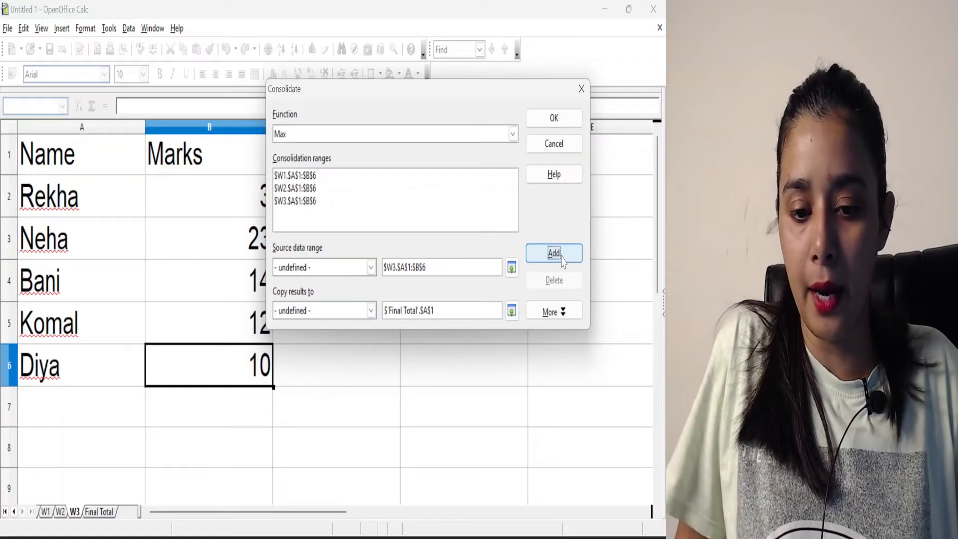
Step: Enable linking to source data, consolidate by row labels and column labels, and run the consolidation
click(543, 313)
click(437, 352)
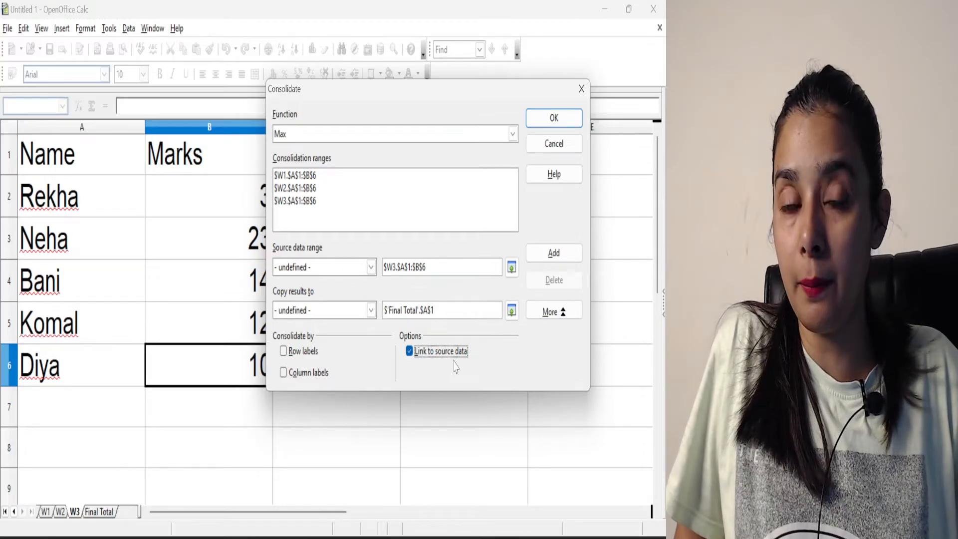
click(310, 353)
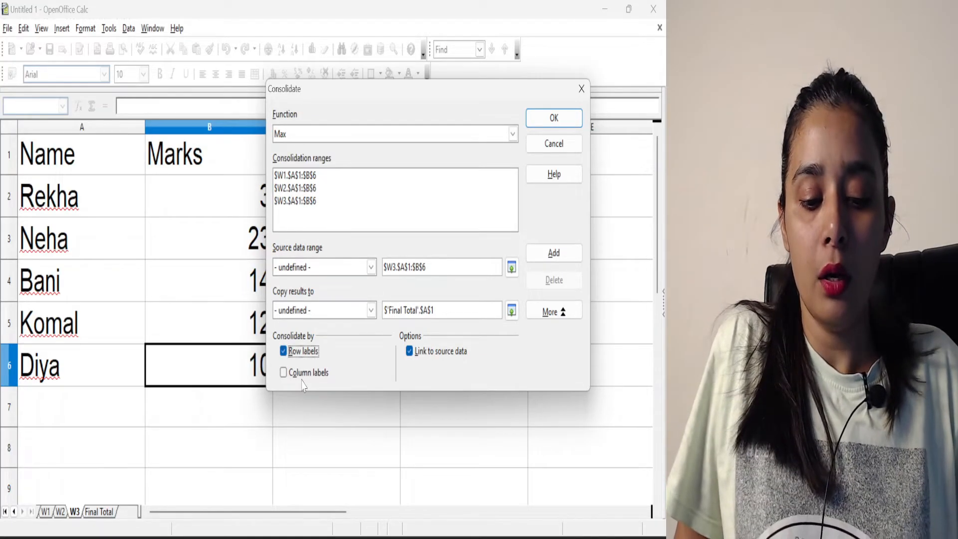
click(284, 373)
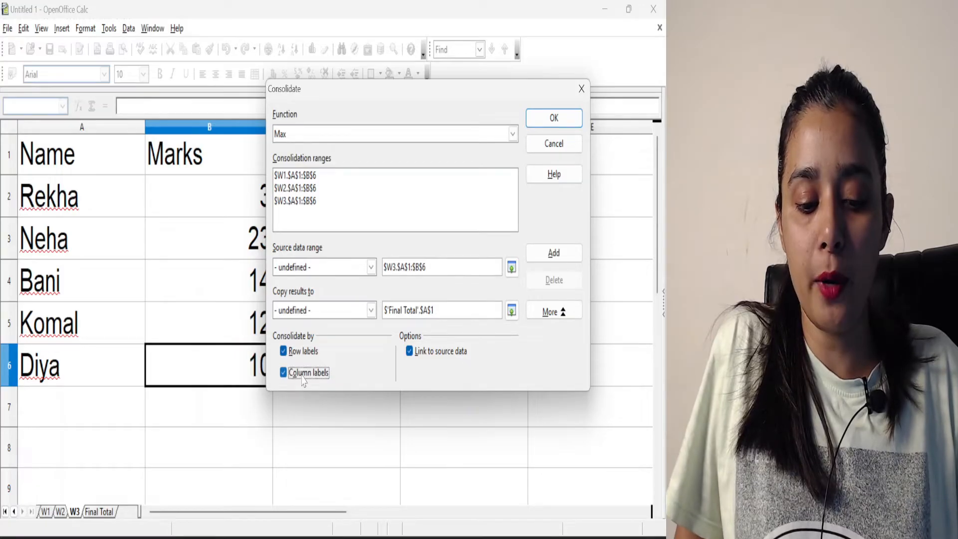
click(571, 255)
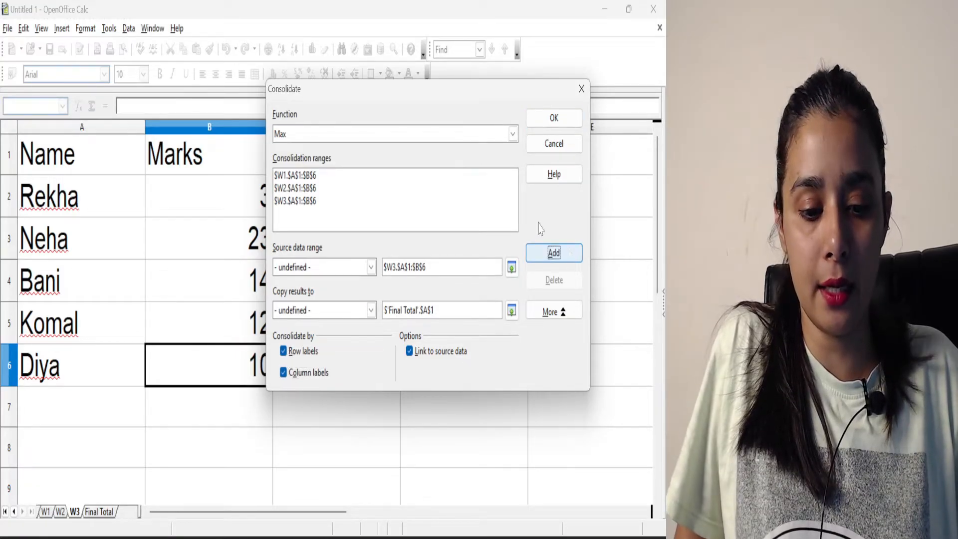
click(555, 120)
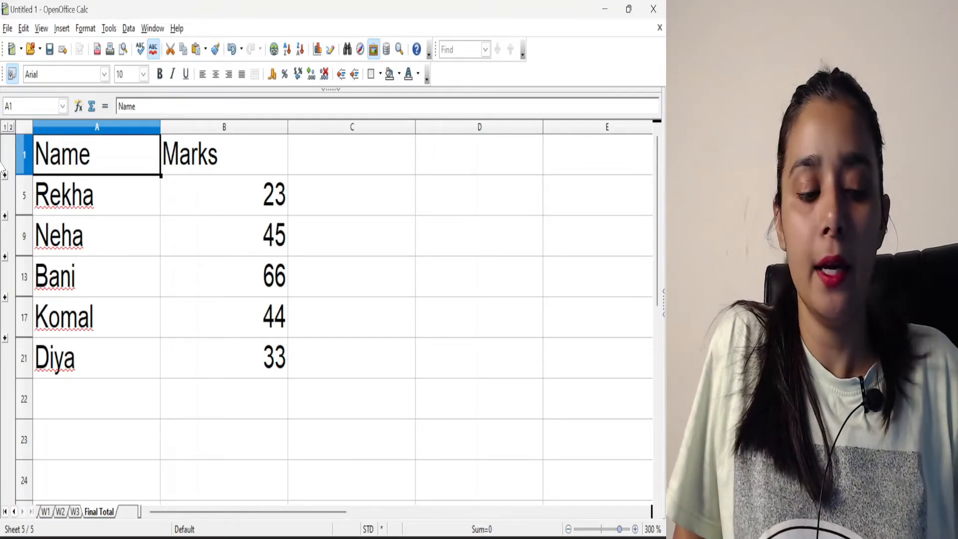
Step: Expand the second student's group in Final Total, check the W1, W2 and W3 entries, and collapse it again
scroll(9, 189, up, 2)
scroll(9, 190, up, 2)
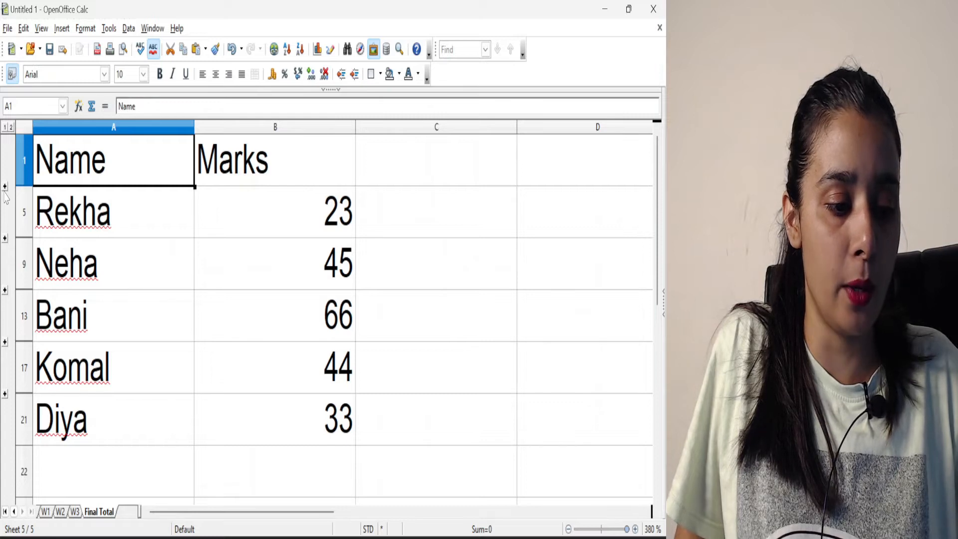
click(5, 239)
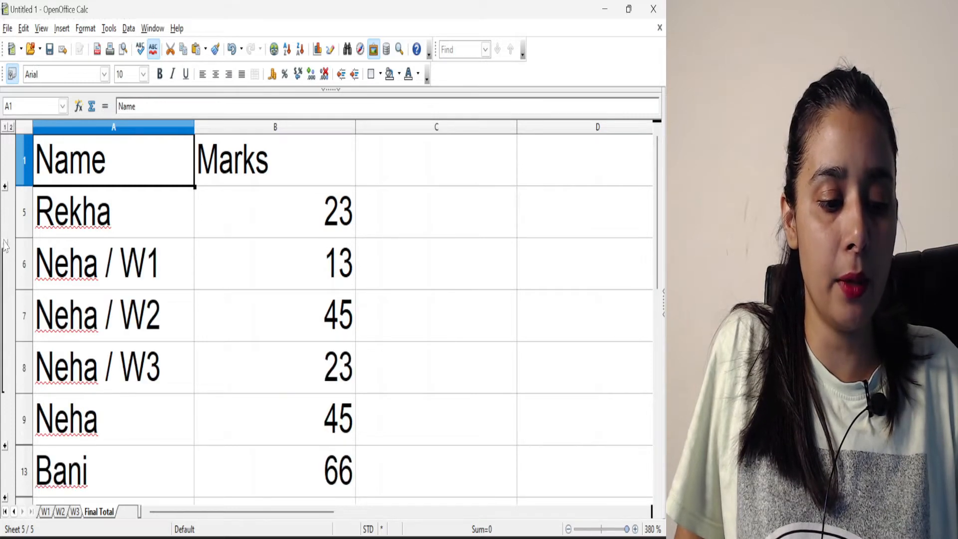
click(158, 283)
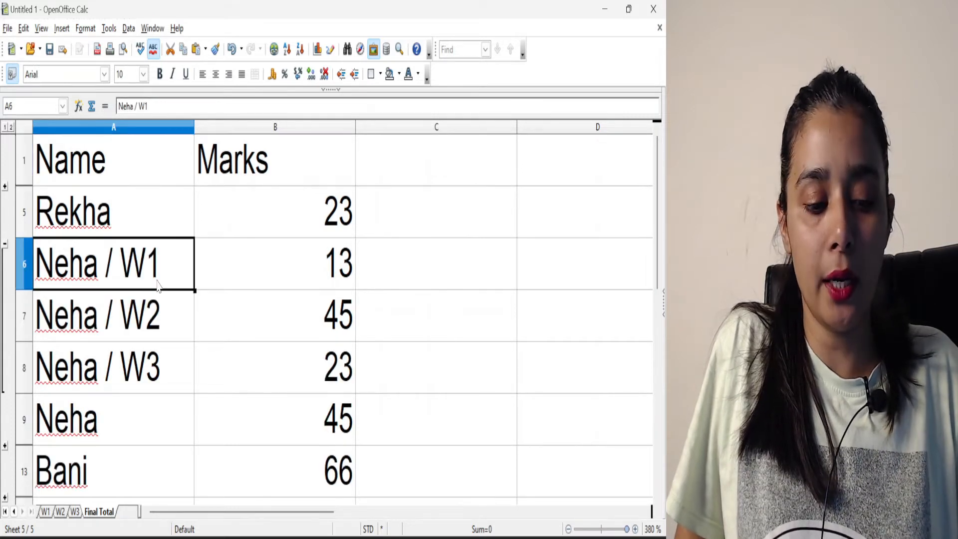
click(157, 340)
click(158, 385)
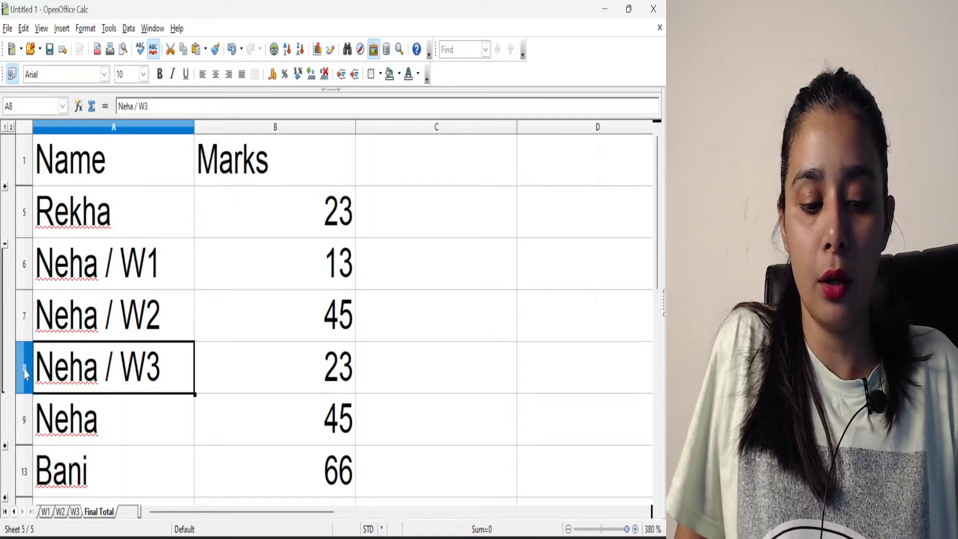
click(5, 244)
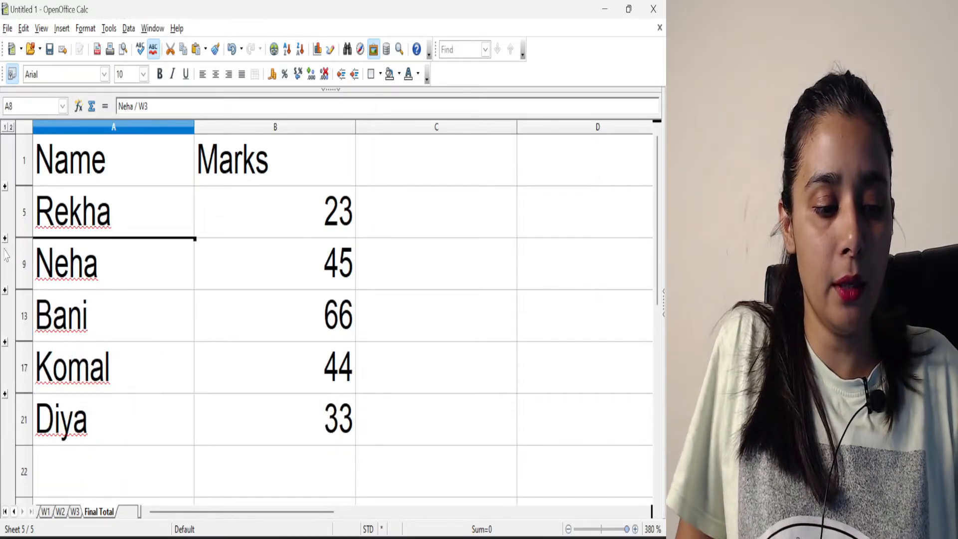
Step: Expand the last student's group in Final Total to view the weekly marks and collapse it again
click(5, 296)
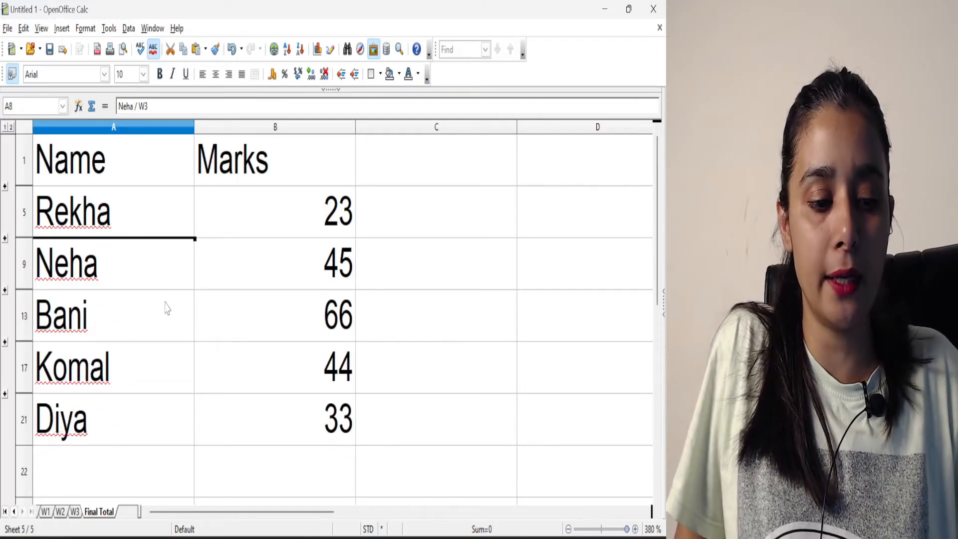
click(5, 394)
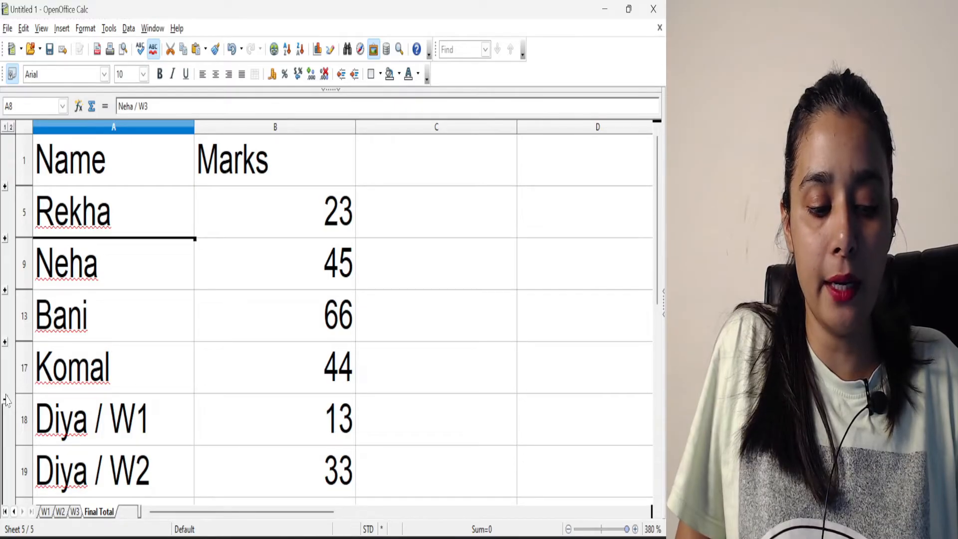
click(5, 399)
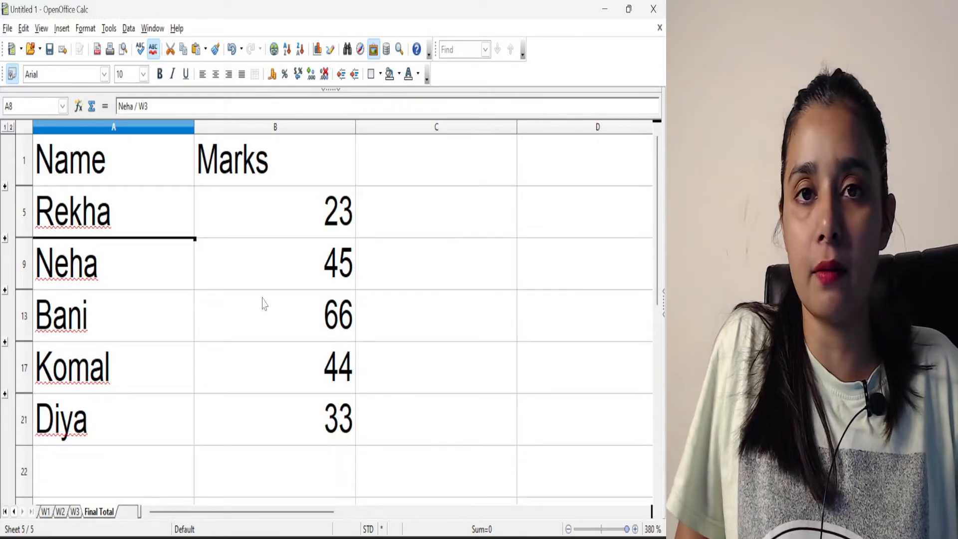
Step: Inspect the maximum formulas of the last three students and compare the third student's result with the weekly marks
scroll(258, 363, down, 2)
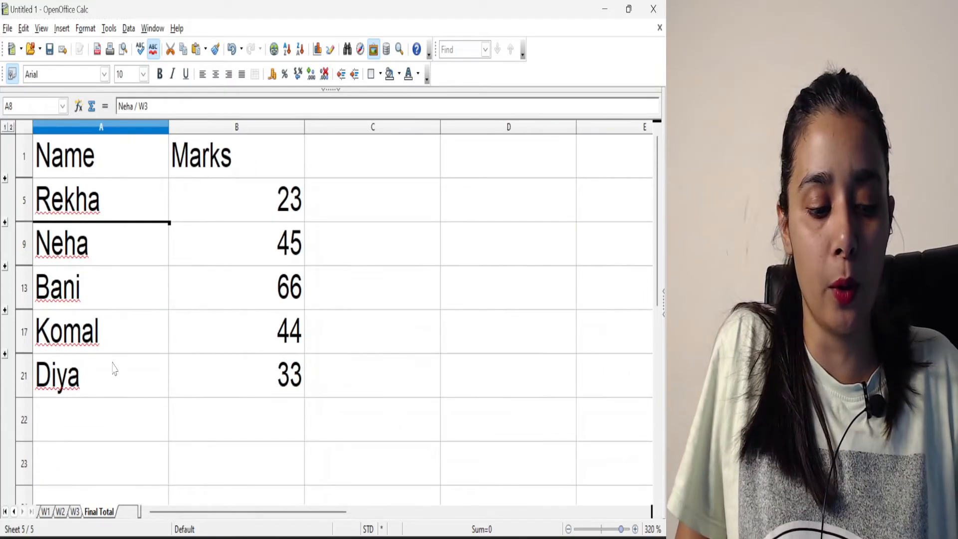
click(298, 381)
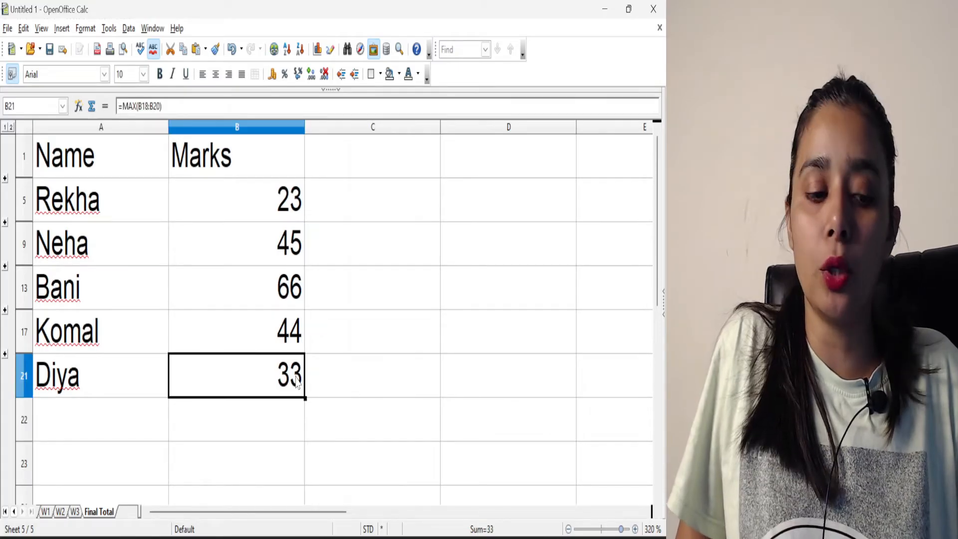
click(296, 343)
click(301, 288)
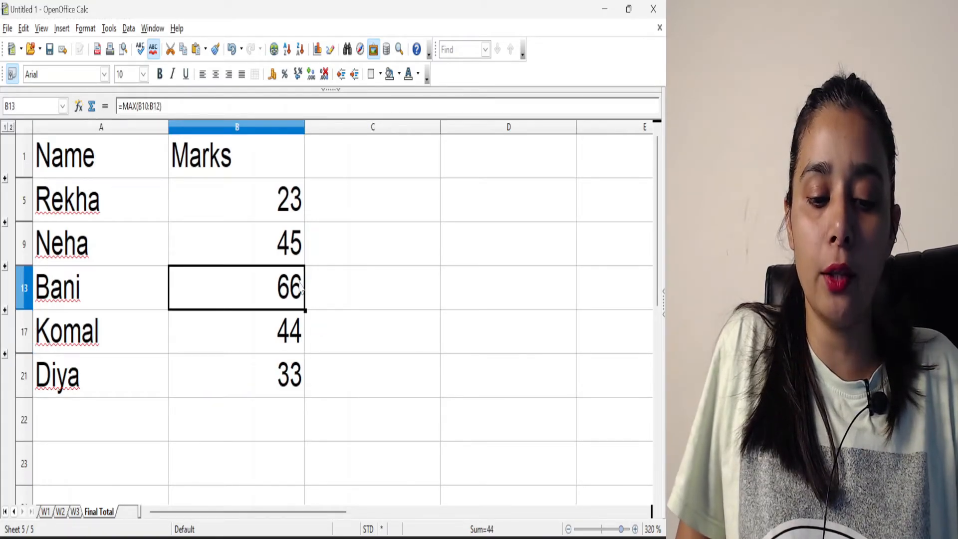
click(5, 266)
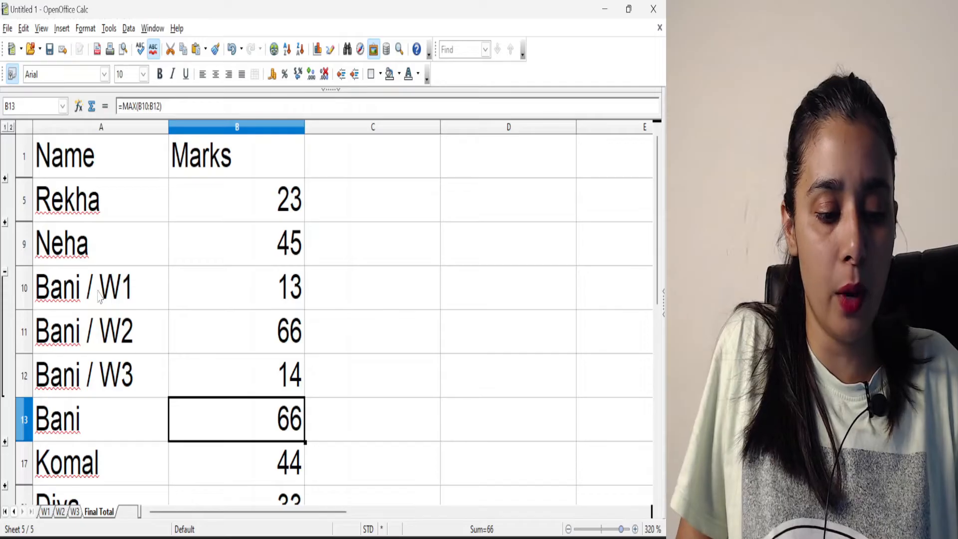
click(4, 272)
drag(92, 165, 247, 379)
click(247, 379)
click(249, 422)
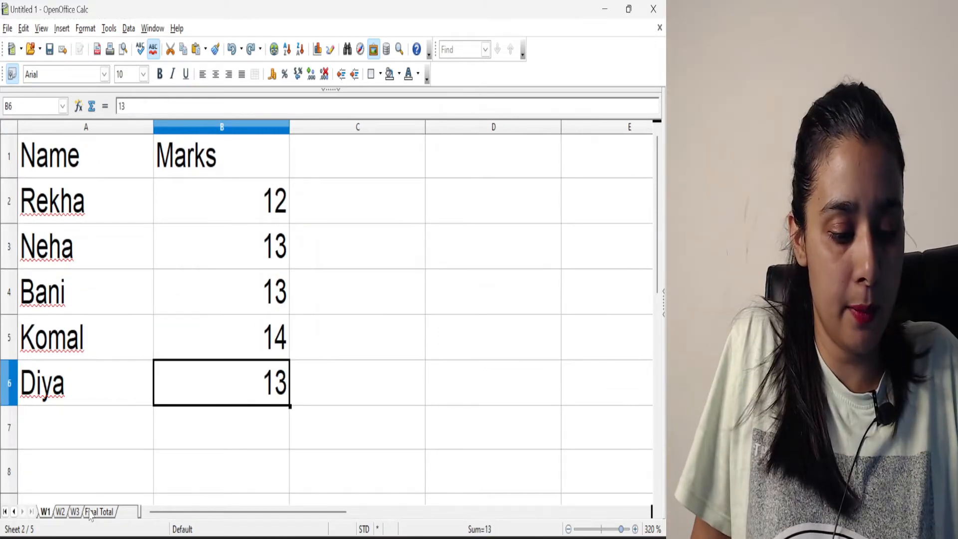
Step: Set the first student's marks in sheet W1 to 100 and check the linked result in Final Total
click(95, 514)
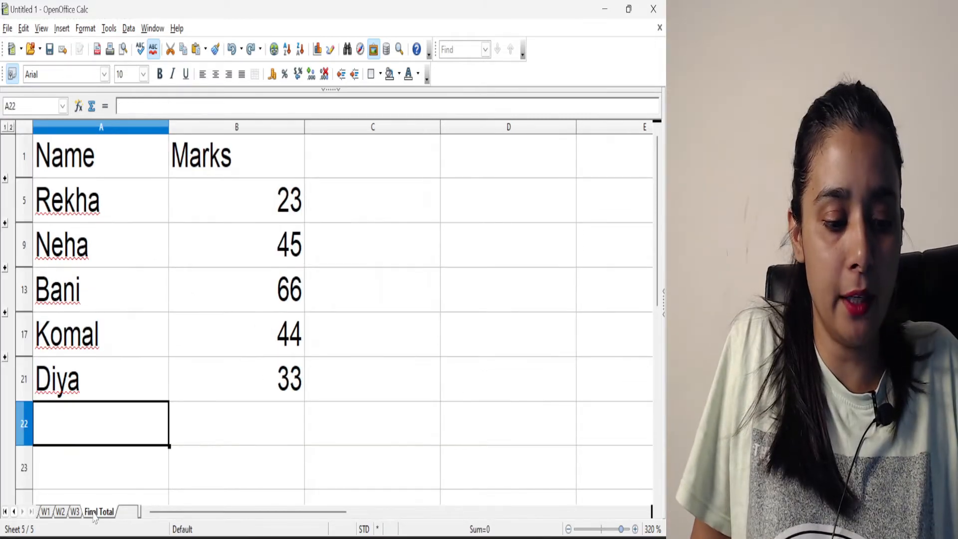
click(47, 512)
click(259, 220)
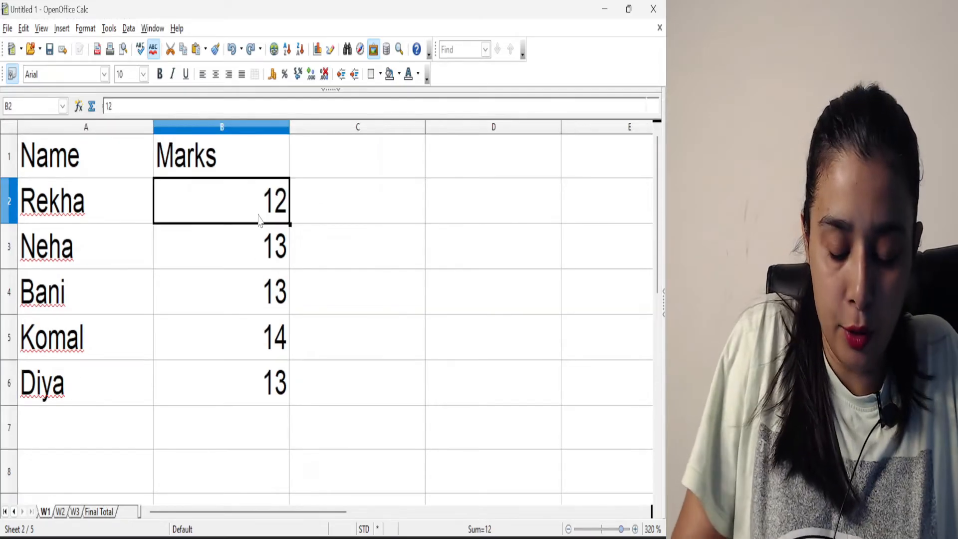
text(100)
click(309, 311)
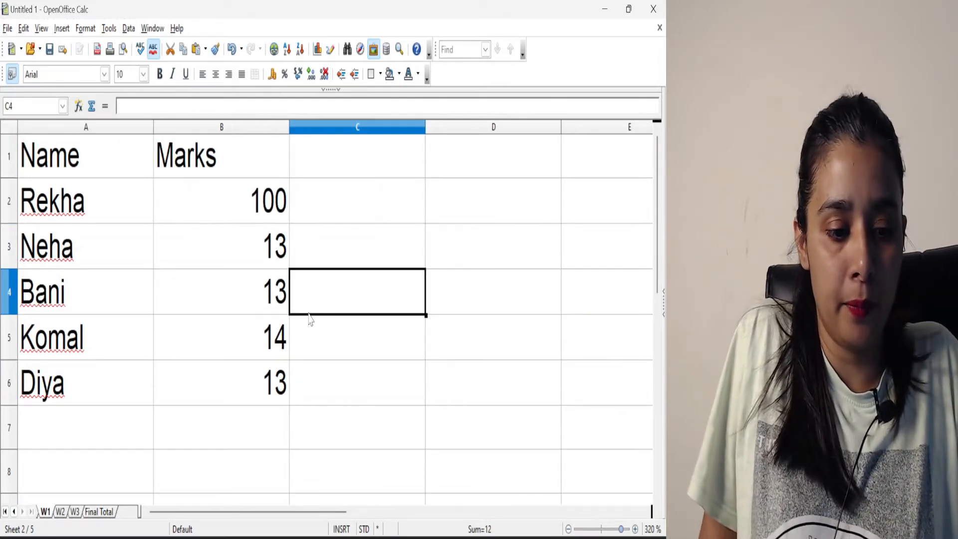
click(104, 514)
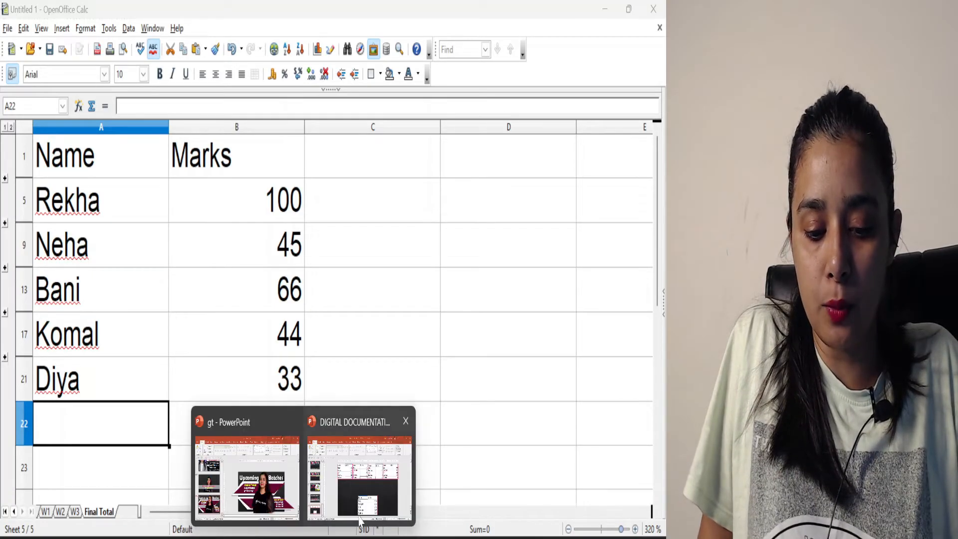
Step: Switch to the PowerPoint slide show, underline the key phrases of the data consolidation definition in yellow ink, and circle "sum"
click(359, 449)
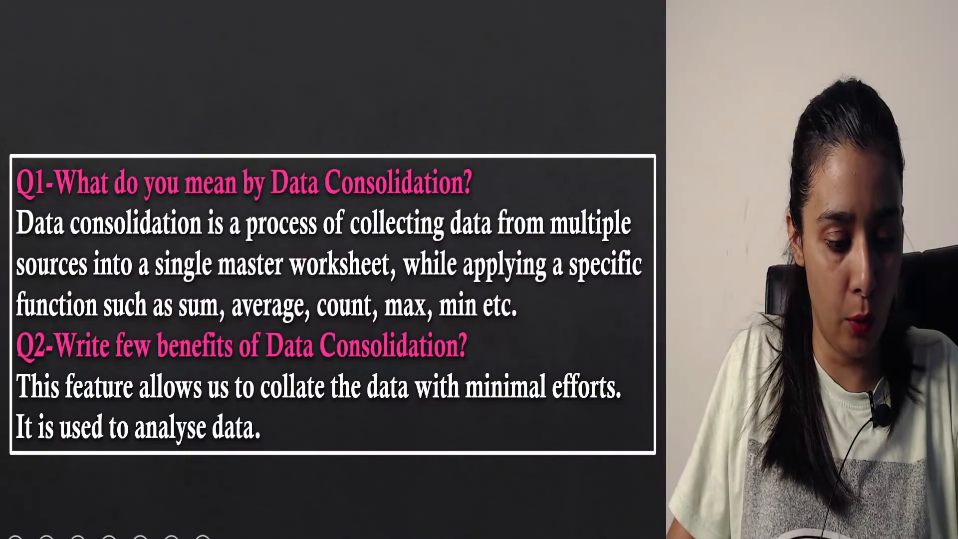
click(77, 537)
click(130, 463)
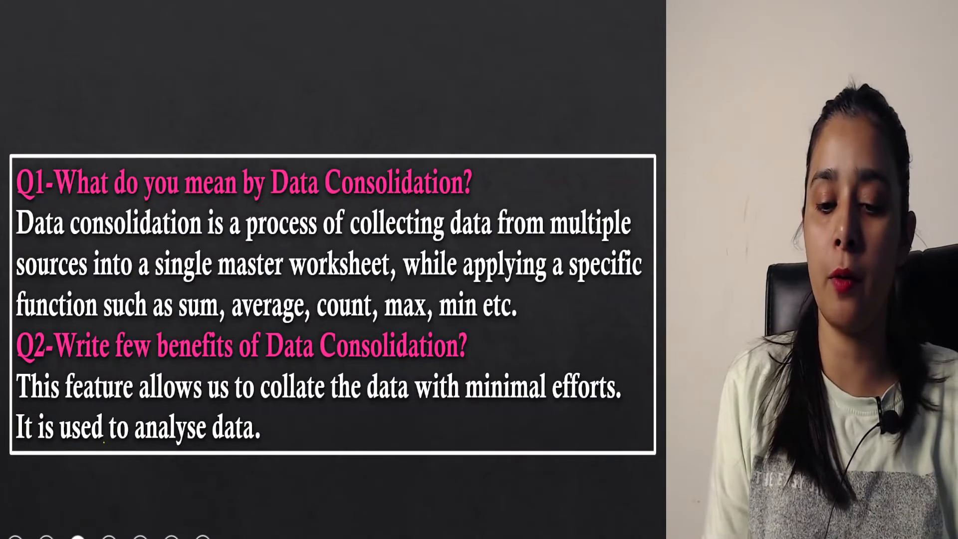
drag(468, 246, 623, 247)
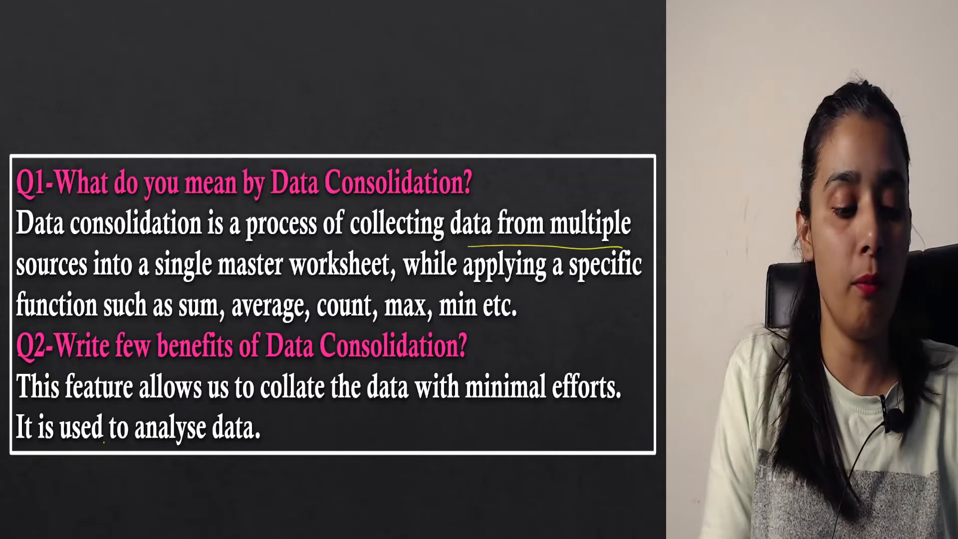
drag(23, 275, 95, 272)
drag(160, 279, 298, 284)
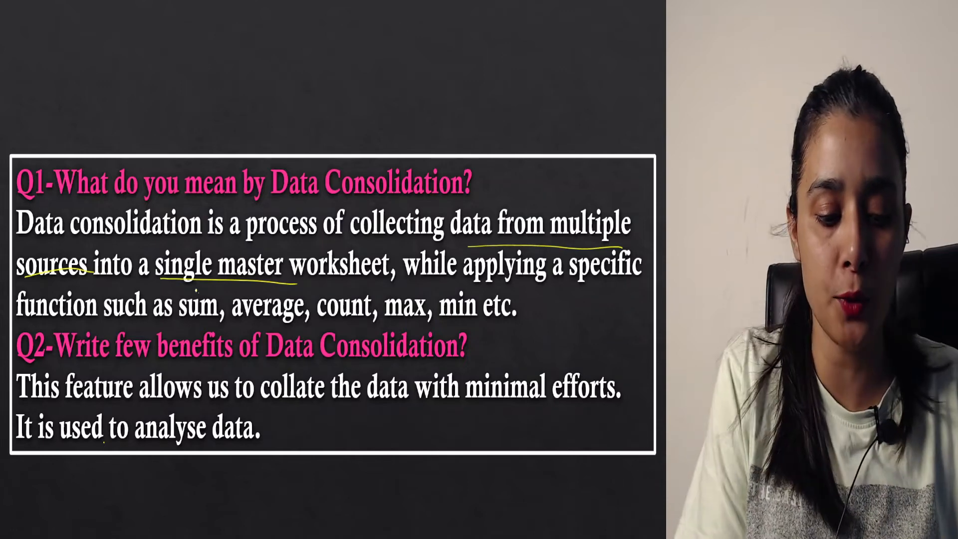
drag(196, 290, 202, 283)
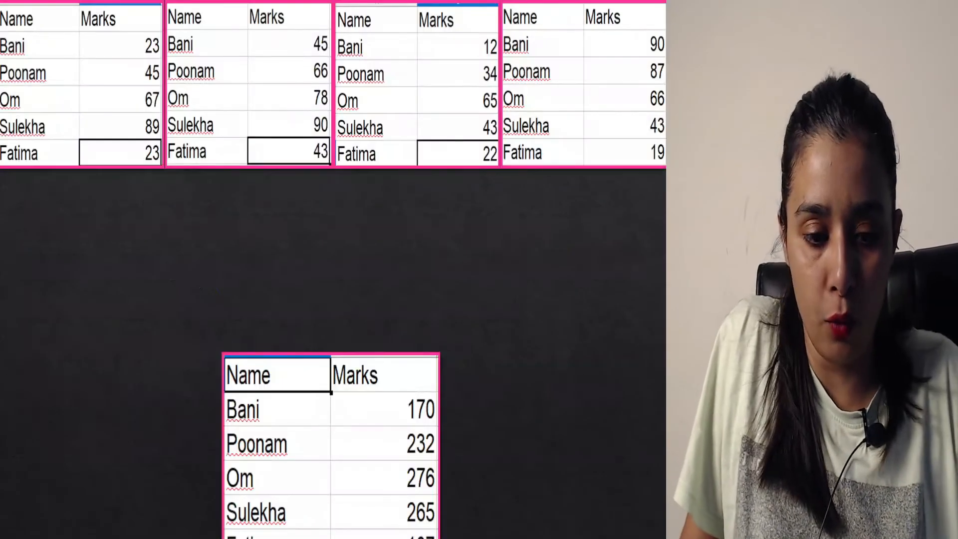
Step: Write the circled numbers 1 to 4 in yellow ink beneath the four source tables on the example slide
mouse_move(110, 188)
mouse_down()
mouse_move(116, 218)
mouse_move(117, 186)
mouse_up()
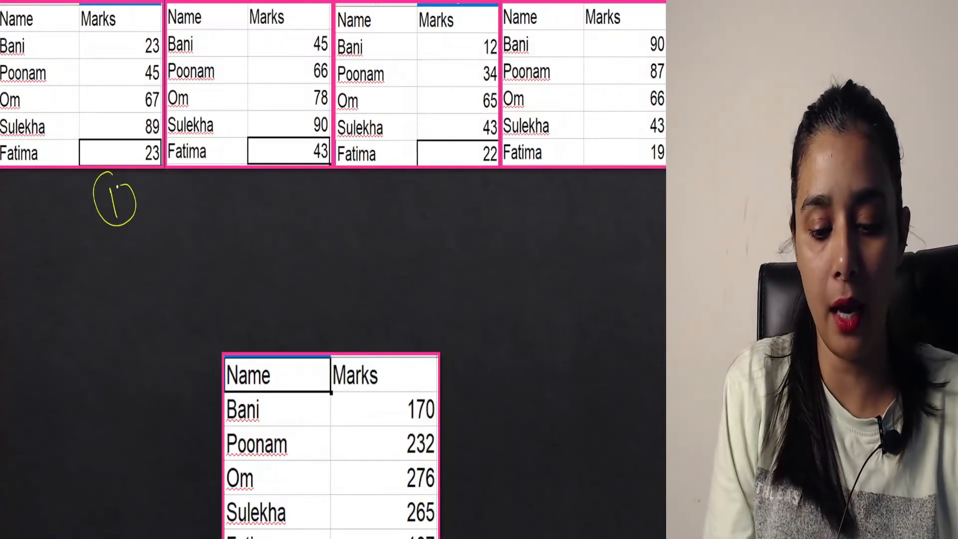
drag(257, 189, 272, 207)
drag(269, 173, 271, 174)
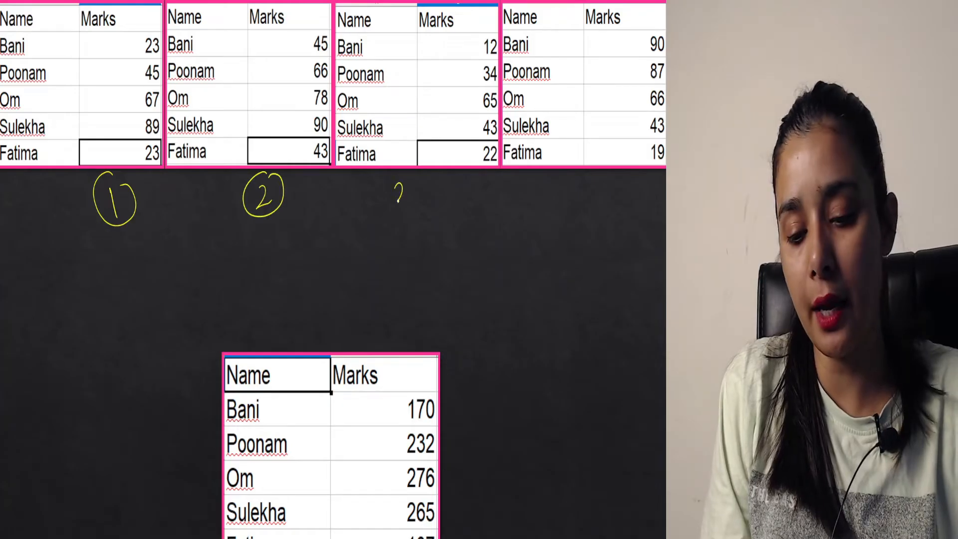
drag(397, 201, 406, 212)
mouse_move(399, 172)
mouse_down()
mouse_move(384, 220)
mouse_move(426, 189)
mouse_up()
drag(546, 185, 553, 217)
mouse_move(537, 175)
mouse_down()
mouse_move(559, 167)
mouse_move(571, 210)
mouse_up()
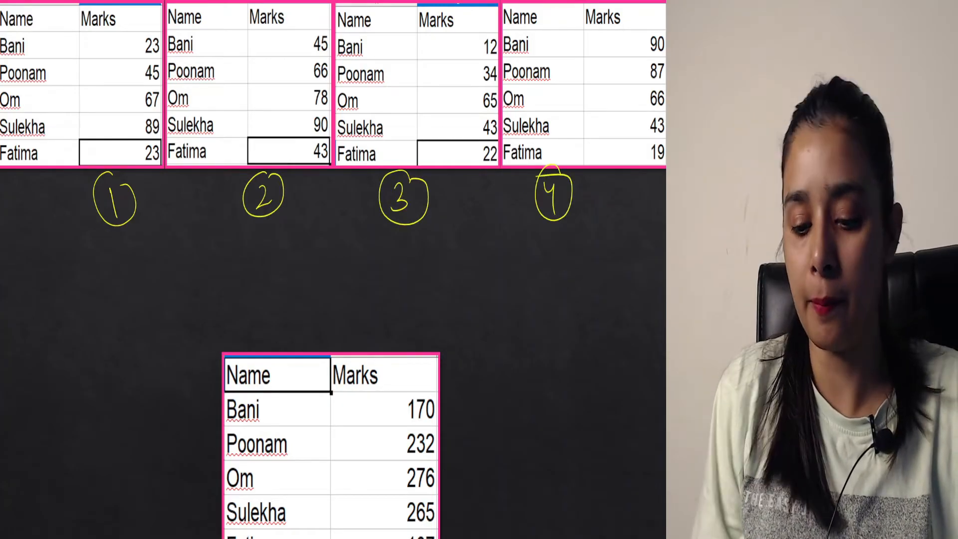
Step: Switch to red ink and circle the first student's marks in all four source tables and the consolidated table
click(78, 537)
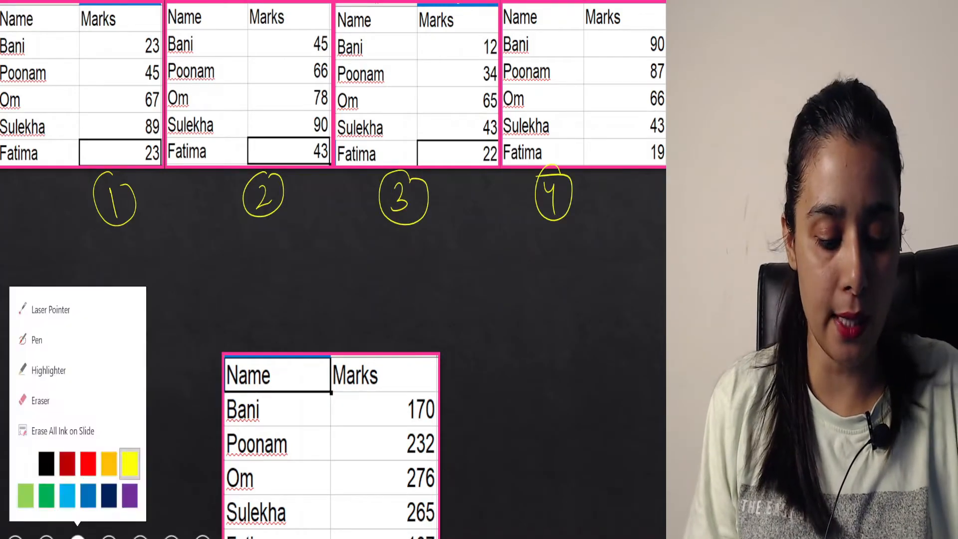
click(90, 462)
mouse_move(160, 29)
mouse_down()
mouse_move(146, 36)
mouse_move(165, 31)
mouse_up()
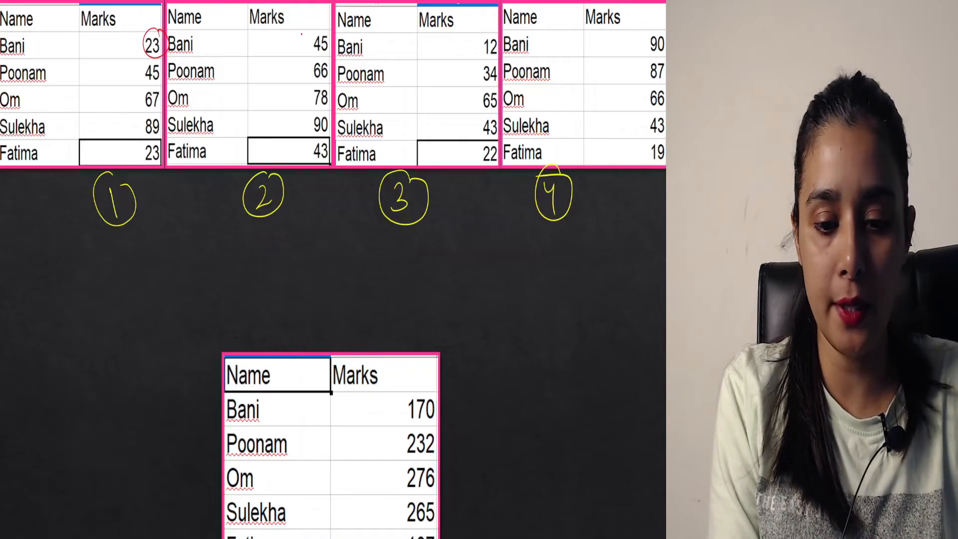
drag(330, 30, 334, 50)
drag(496, 34, 505, 30)
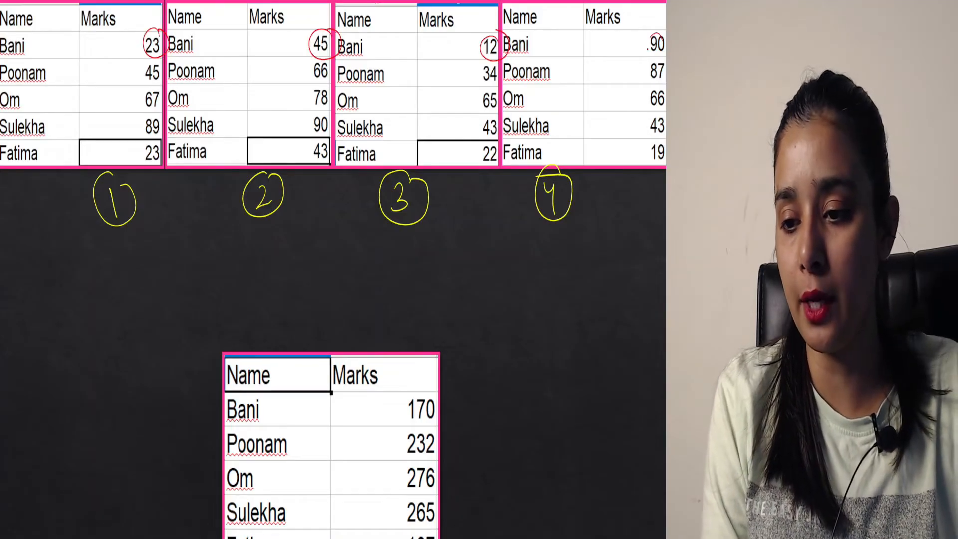
drag(647, 48, 663, 34)
drag(421, 391, 430, 394)
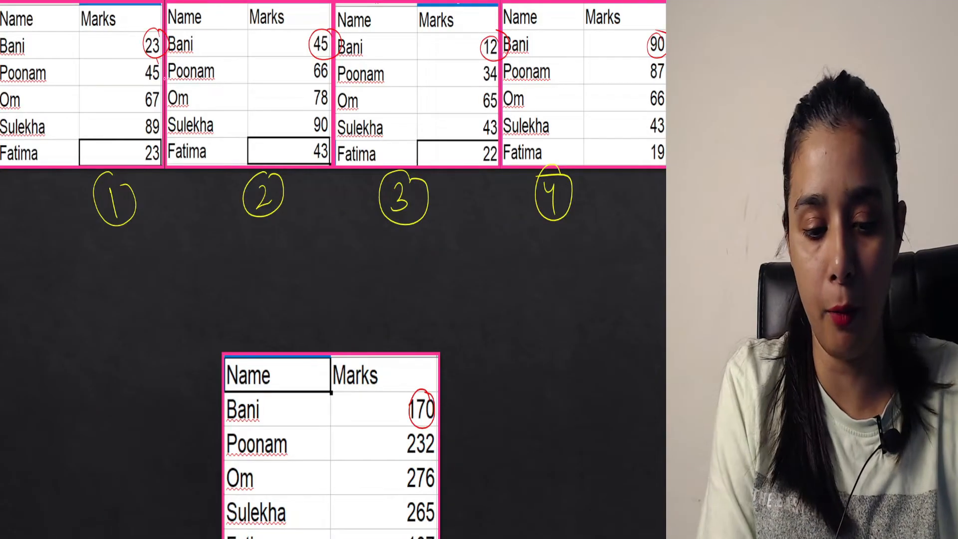
Step: Draw red lines connecting the first student's four source marks to the consolidated mark
mouse_move(158, 59)
mouse_down()
mouse_move(424, 386)
mouse_move(370, 227)
mouse_move(332, 55)
mouse_up()
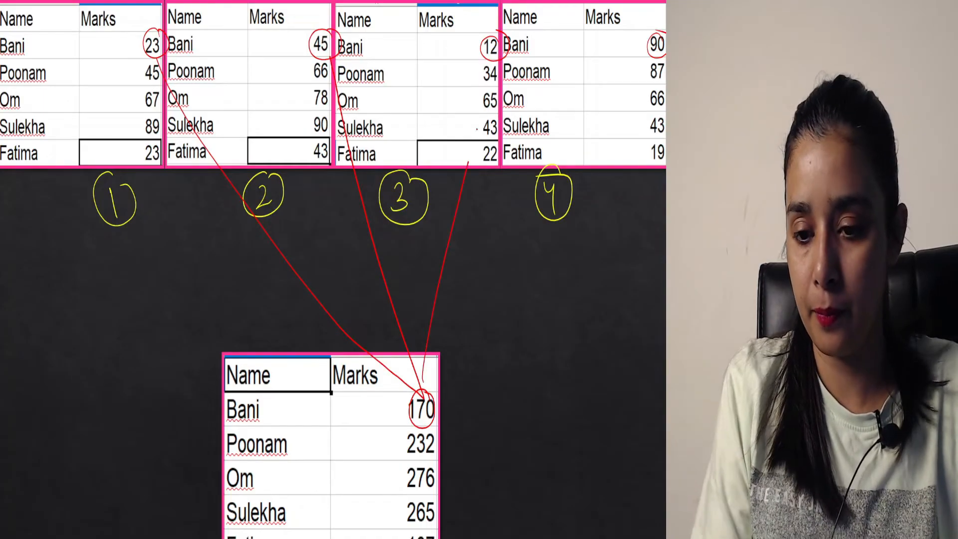
drag(468, 162, 491, 58)
mouse_move(424, 387)
mouse_down()
mouse_move(593, 129)
mouse_move(663, 46)
mouse_up()
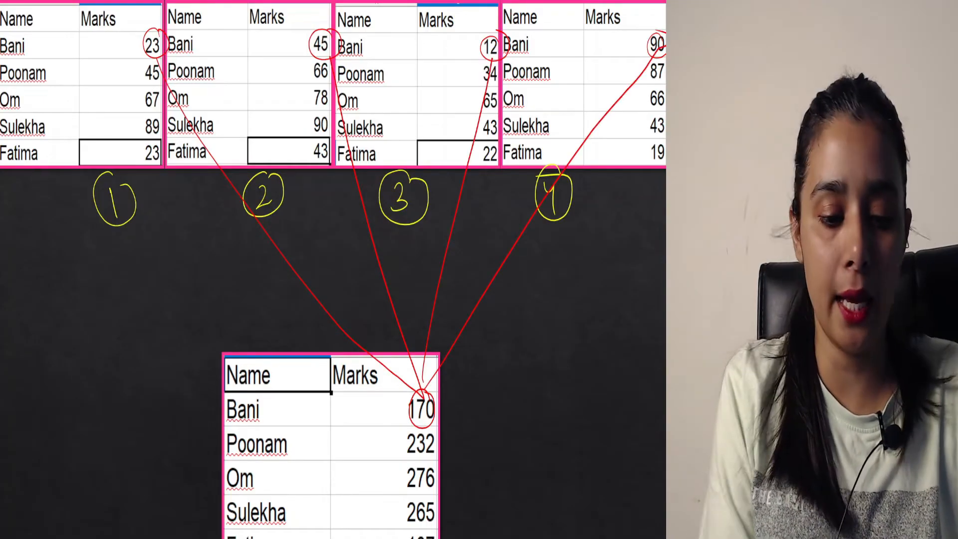
Step: Circle the second student's marks in the four source tables and draw red lines from them down to the consolidated table
mouse_move(153, 58)
mouse_down()
mouse_move(164, 81)
mouse_move(157, 60)
mouse_up()
drag(323, 58, 325, 55)
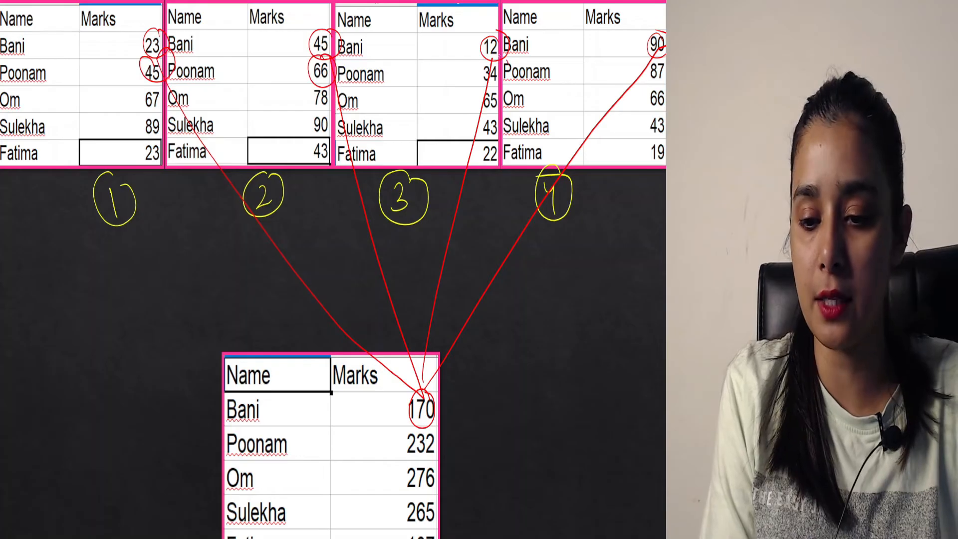
drag(499, 59, 497, 86)
mouse_move(658, 59)
mouse_down()
mouse_move(661, 88)
mouse_move(439, 414)
mouse_move(427, 447)
mouse_up()
drag(487, 87, 430, 424)
drag(324, 79, 404, 466)
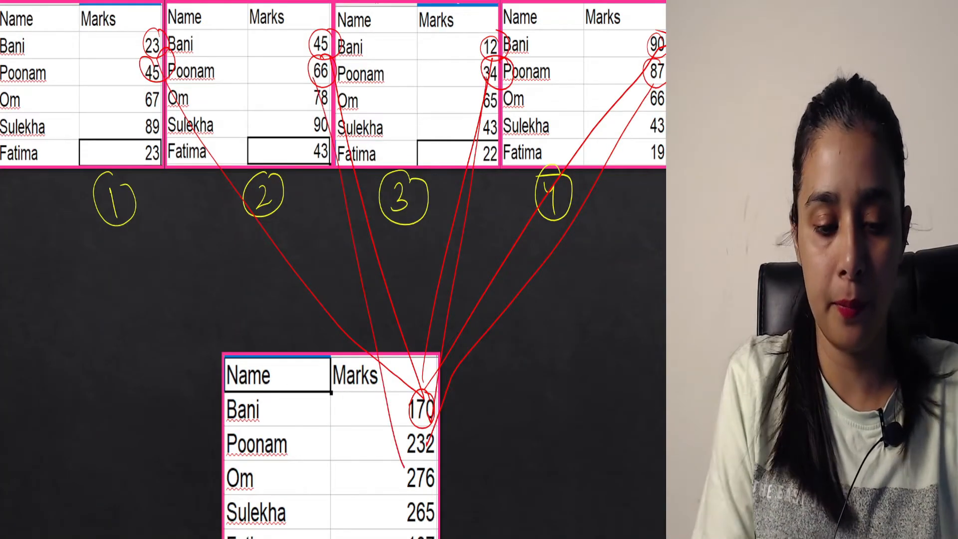
drag(157, 80, 405, 469)
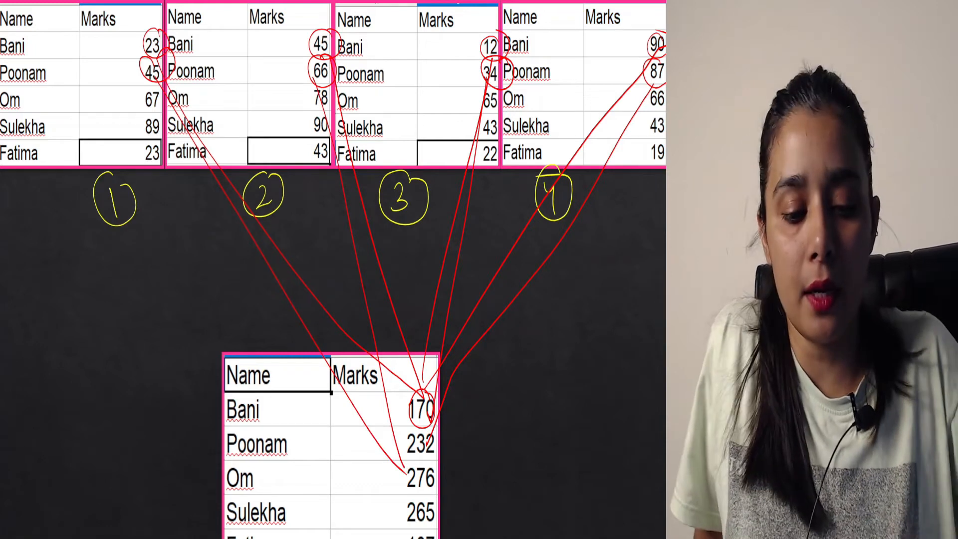
Step: End the slide show keeping the ink annotations, and delete the ink drawing from slide 24
key(Right)
key(Escape)
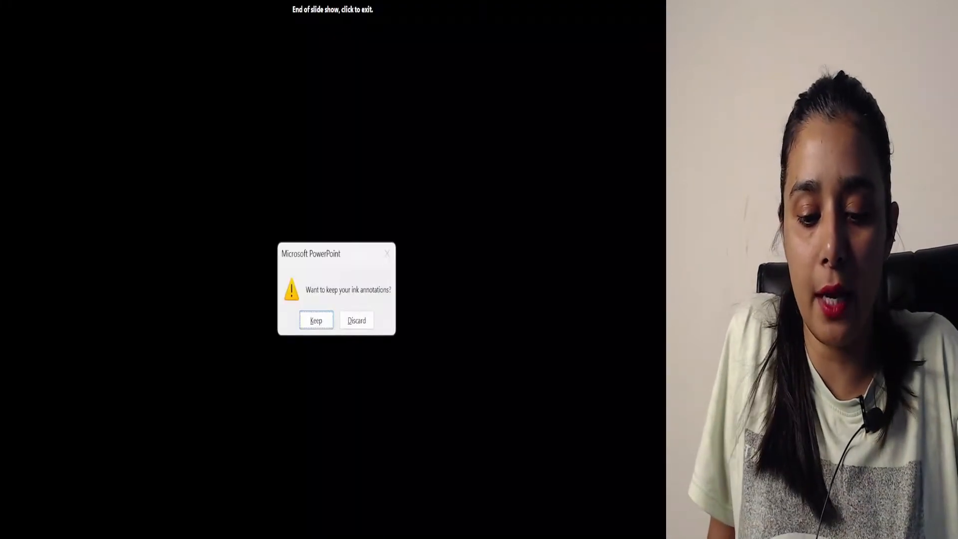
key(Return)
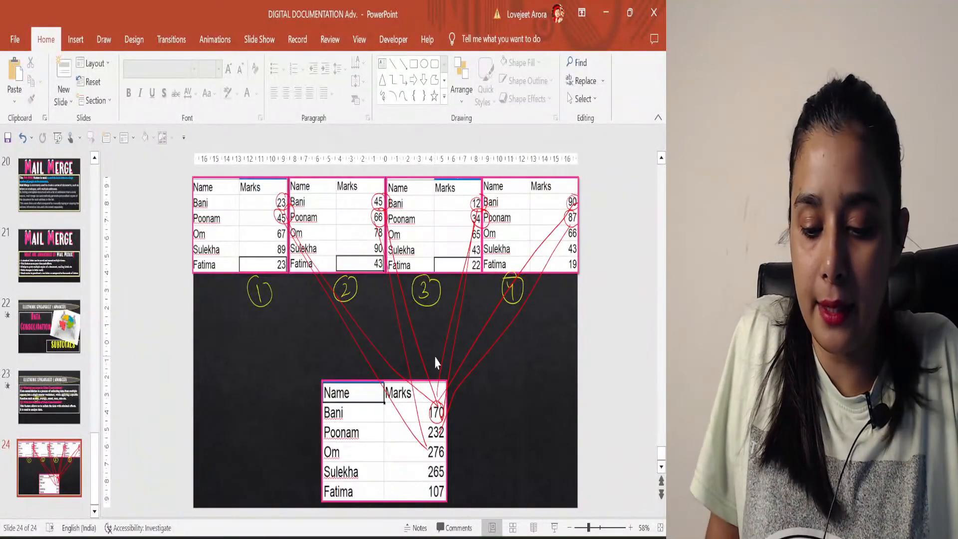
click(418, 380)
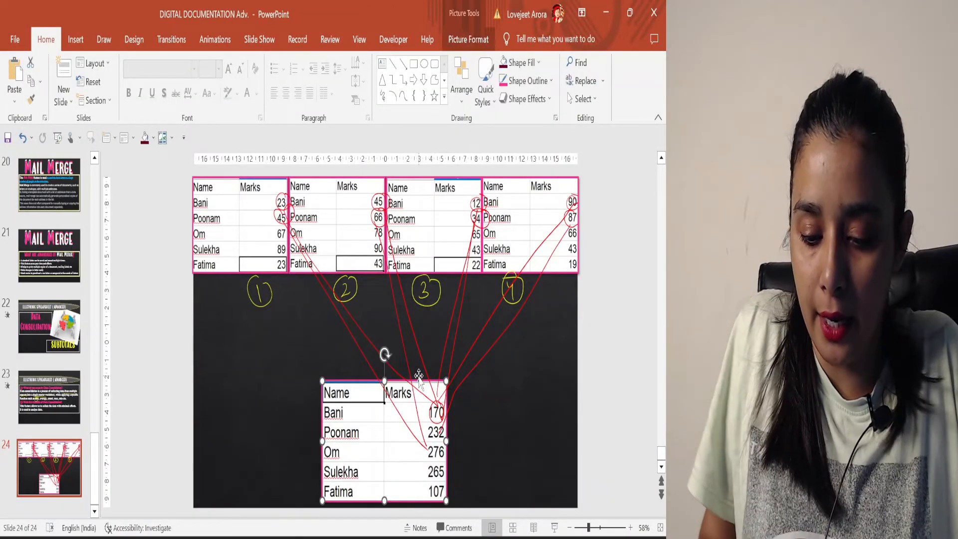
click(423, 349)
key(Delete)
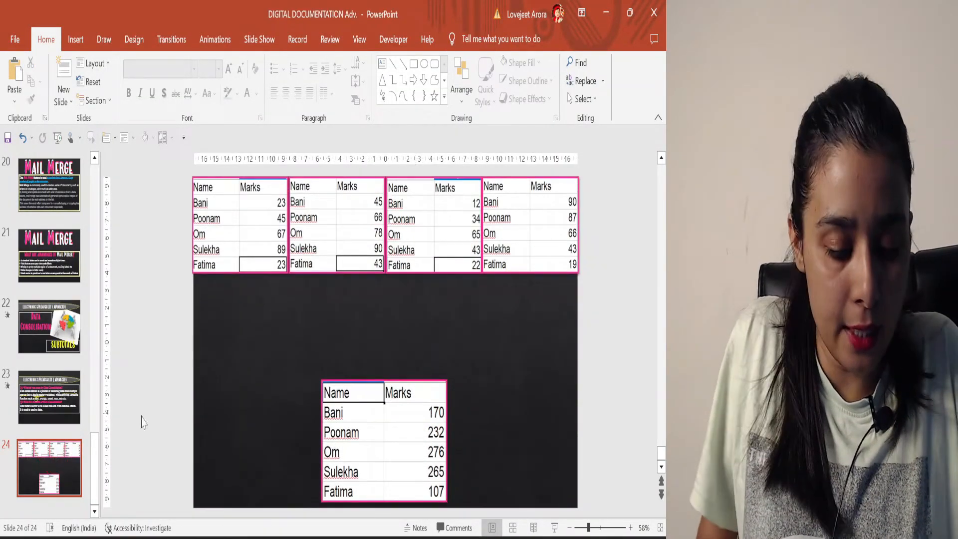
Step: Show the Data Consolidation and Subtotals title slide, and switch to OpenOffice Calc to open the Other sheet
click(33, 400)
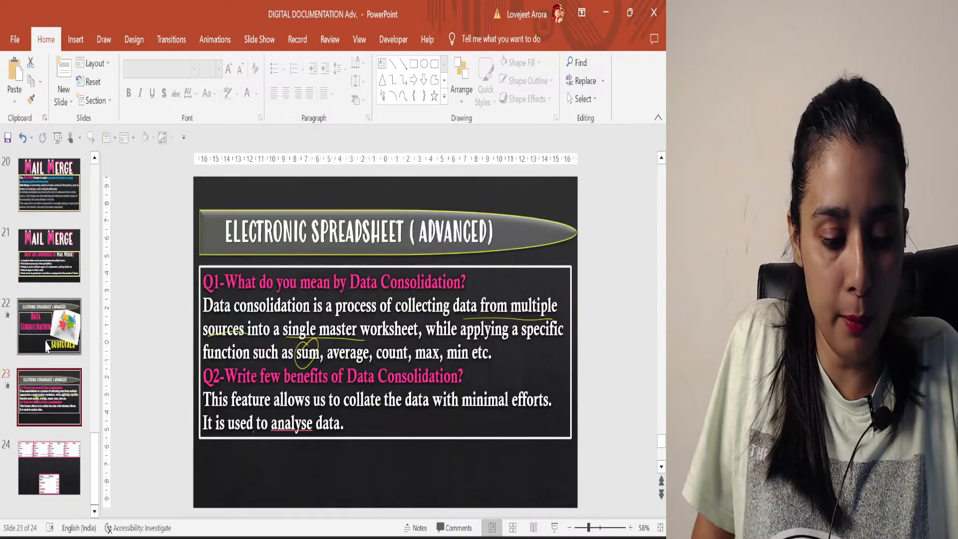
click(47, 346)
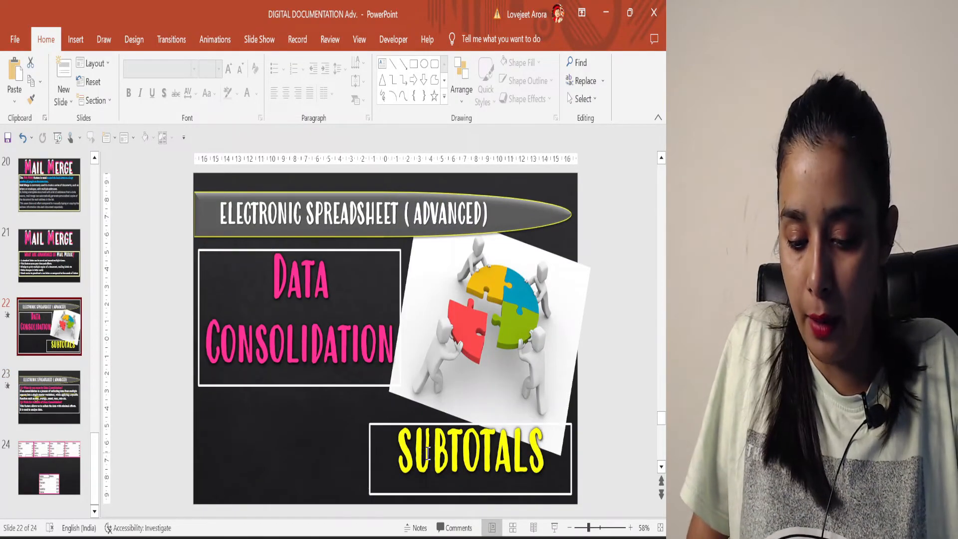
click(454, 537)
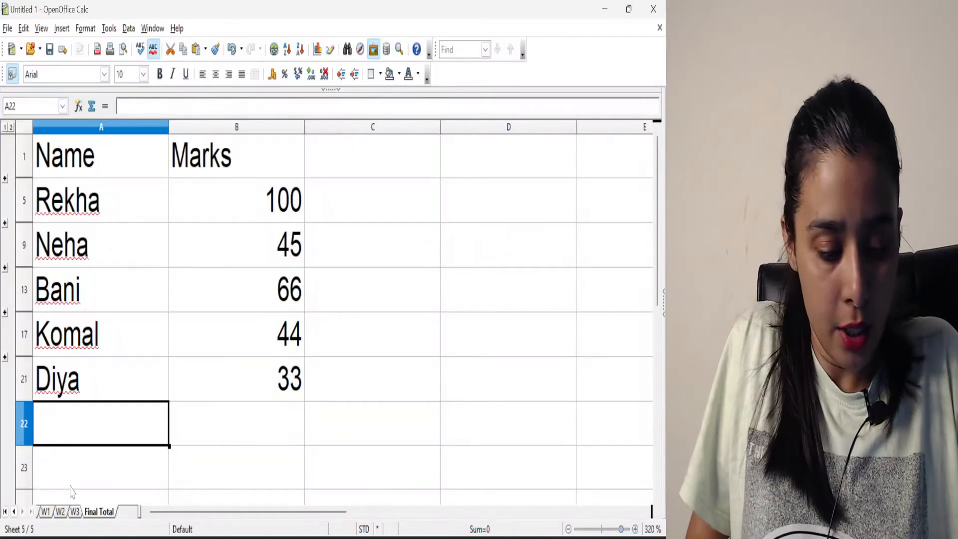
click(12, 511)
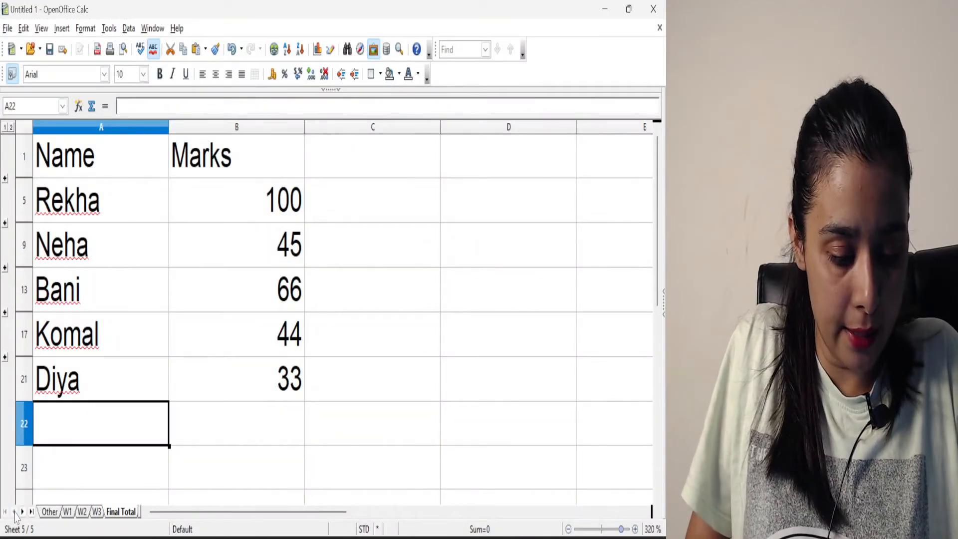
click(49, 512)
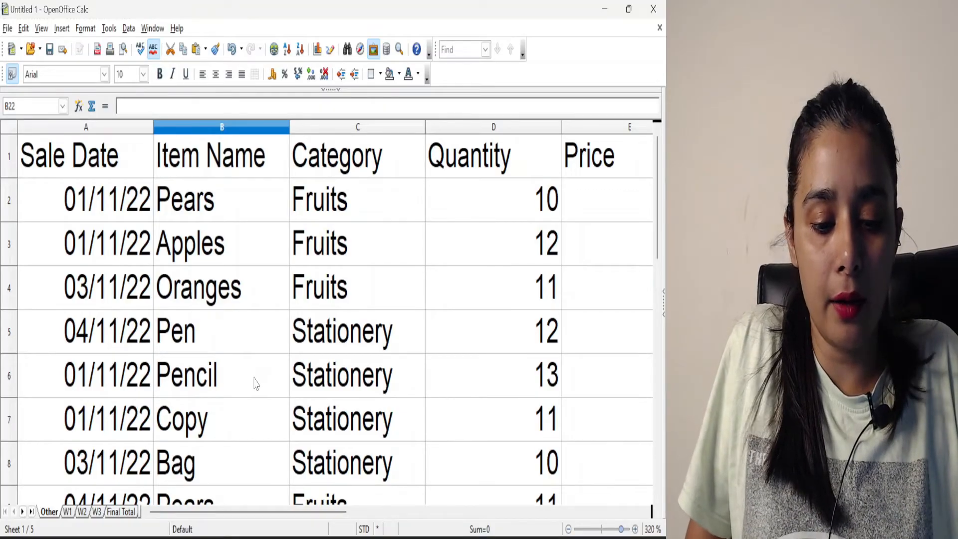
Step: Examine the sales table on the Other sheet, going through the Sale Date, Item Name, Category, Quantity and Price columns
scroll(437, 408, down, 2)
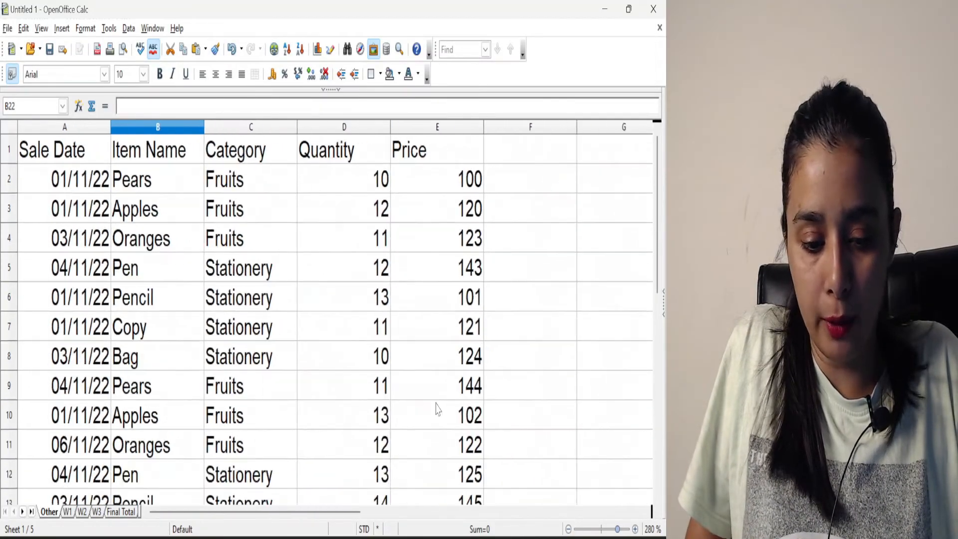
scroll(437, 408, down, 4)
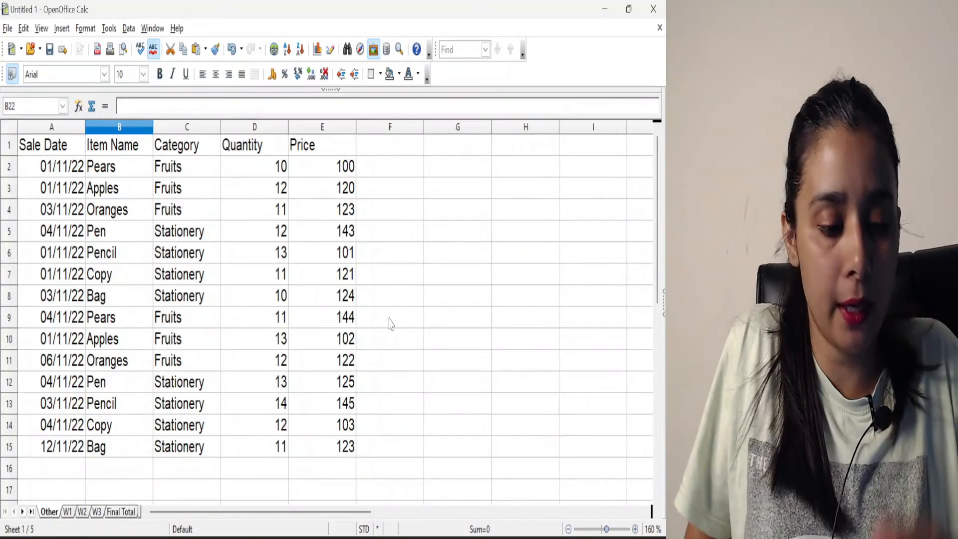
key(ctrl+Home)
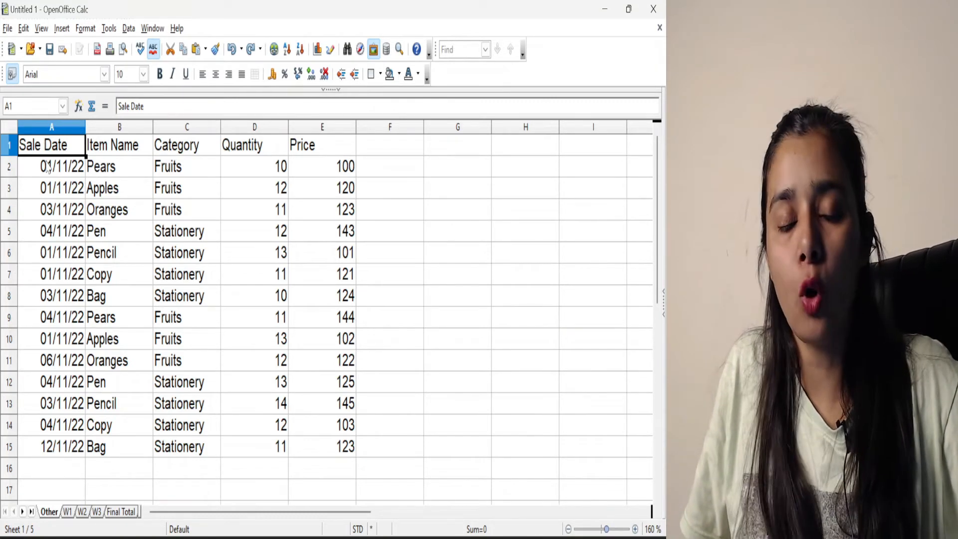
click(120, 153)
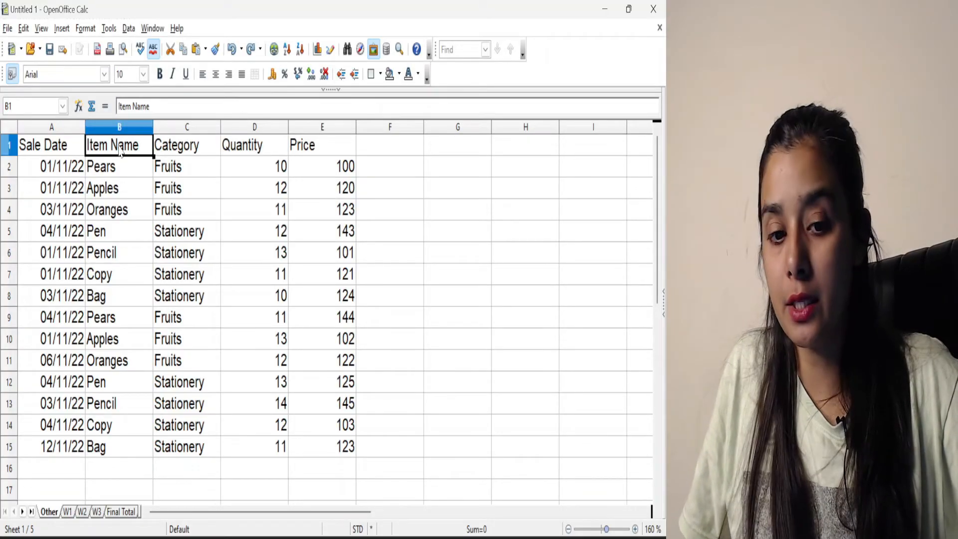
click(171, 155)
click(233, 153)
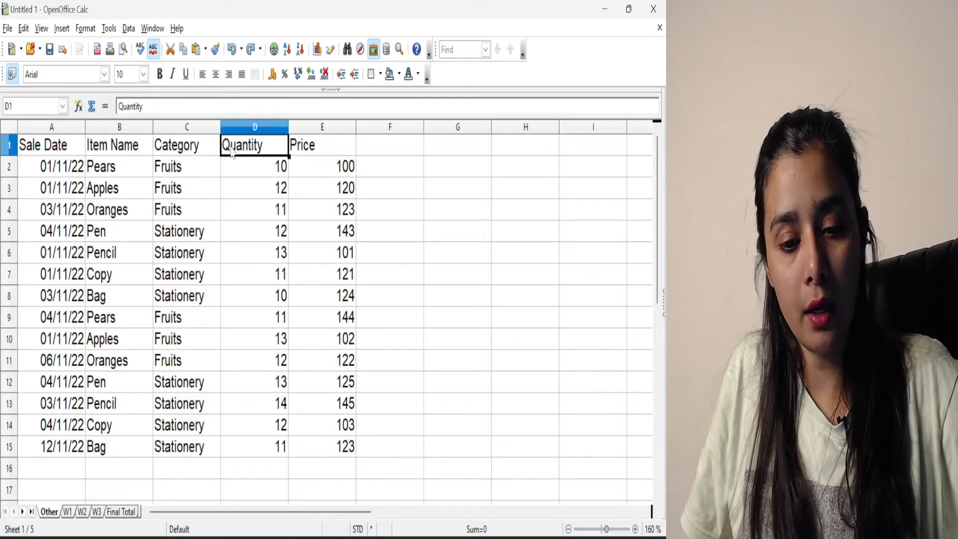
click(314, 154)
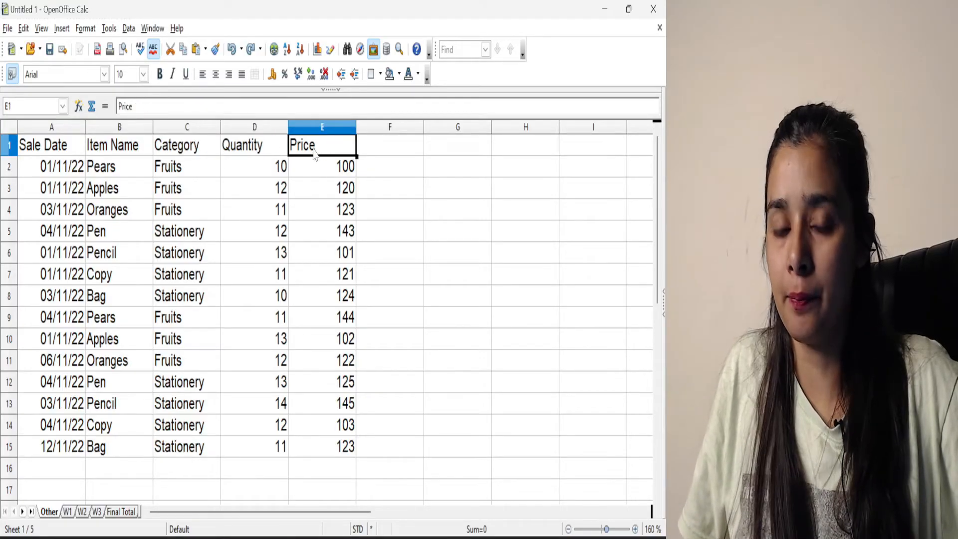
Step: Open Subtotals for the sales table and review the 2nd Group, 3rd Group and Options settings before returning to the 1st Group
click(128, 30)
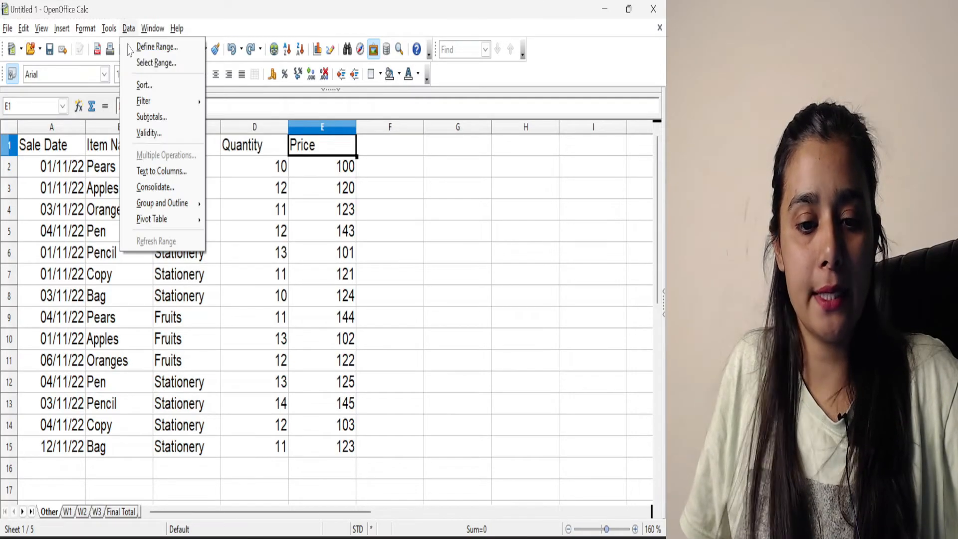
click(147, 120)
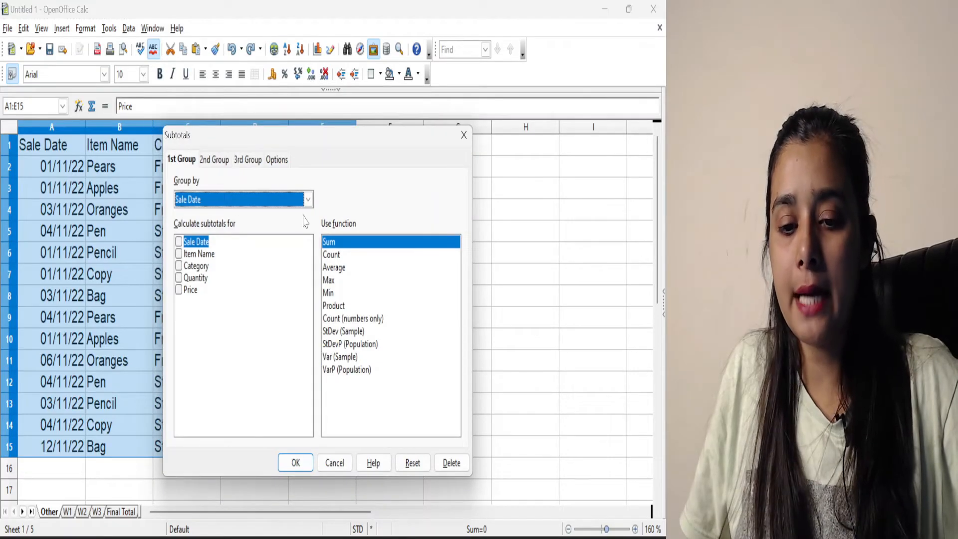
click(206, 162)
click(238, 161)
click(275, 160)
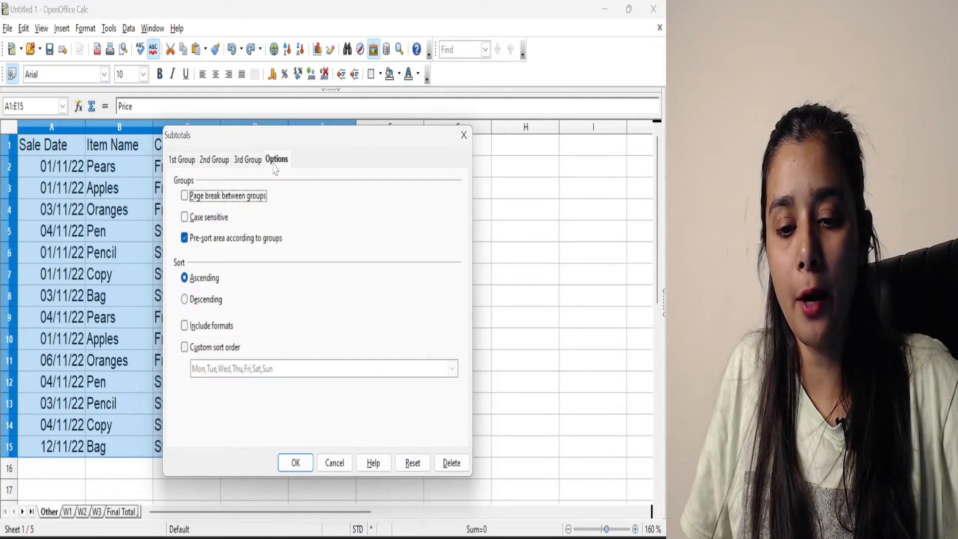
click(184, 162)
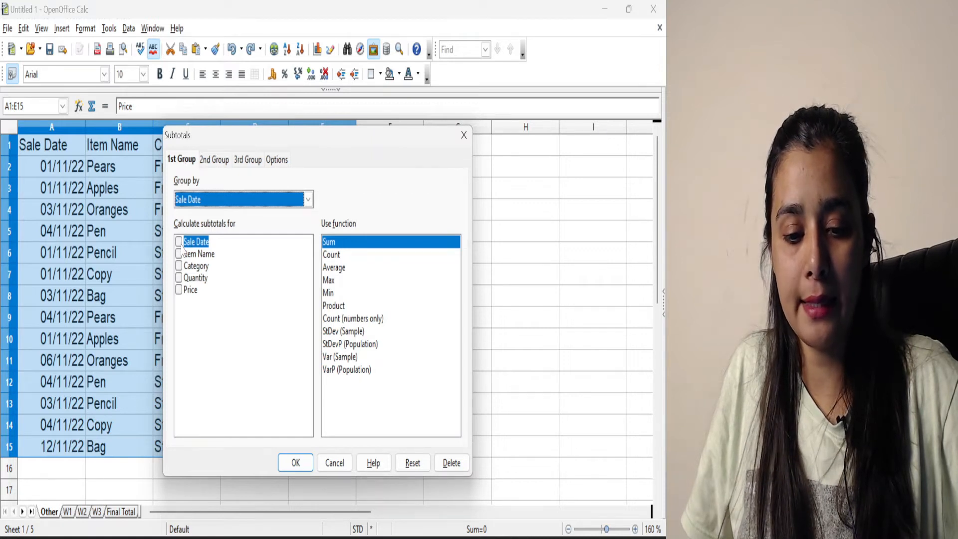
Step: Create subtotals grouped by Sale Date, using Sum for Quantity and Price
click(212, 202)
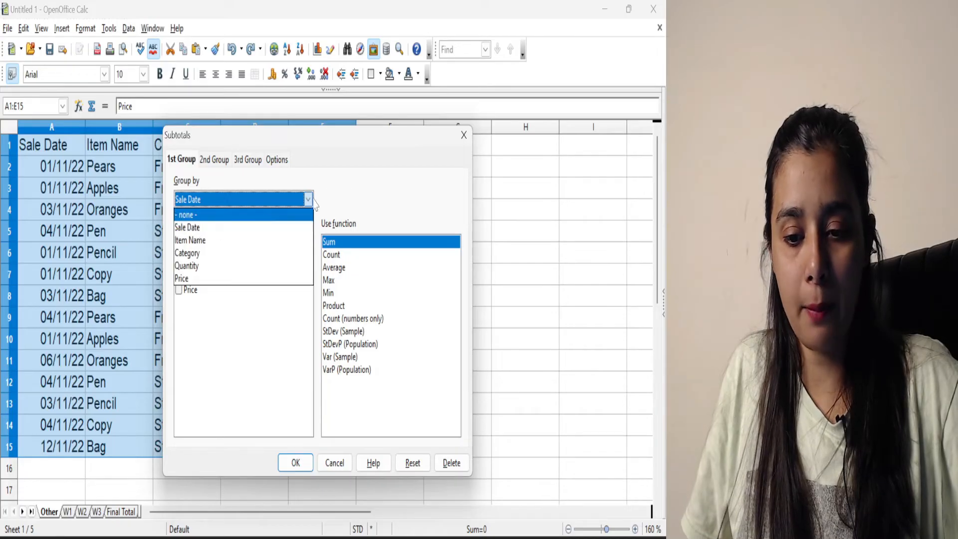
click(268, 228)
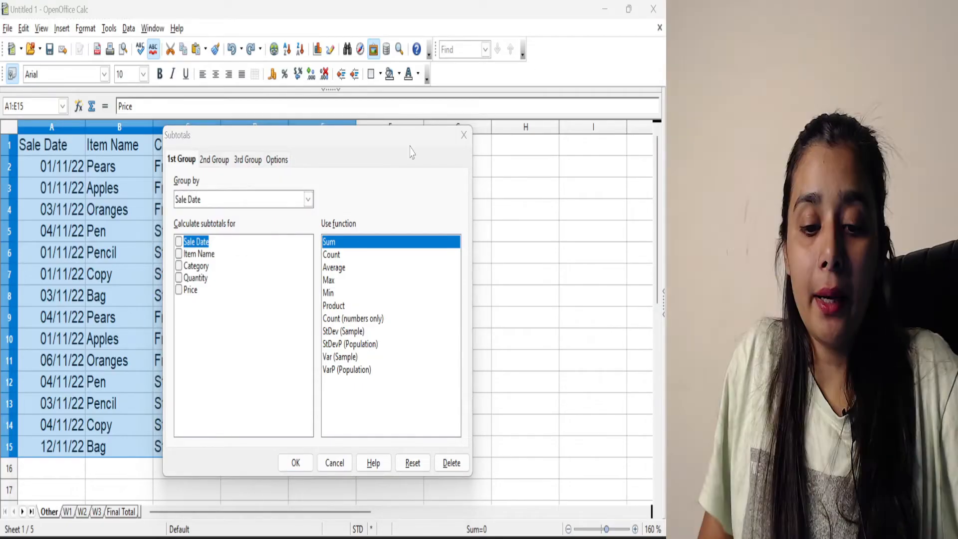
click(195, 279)
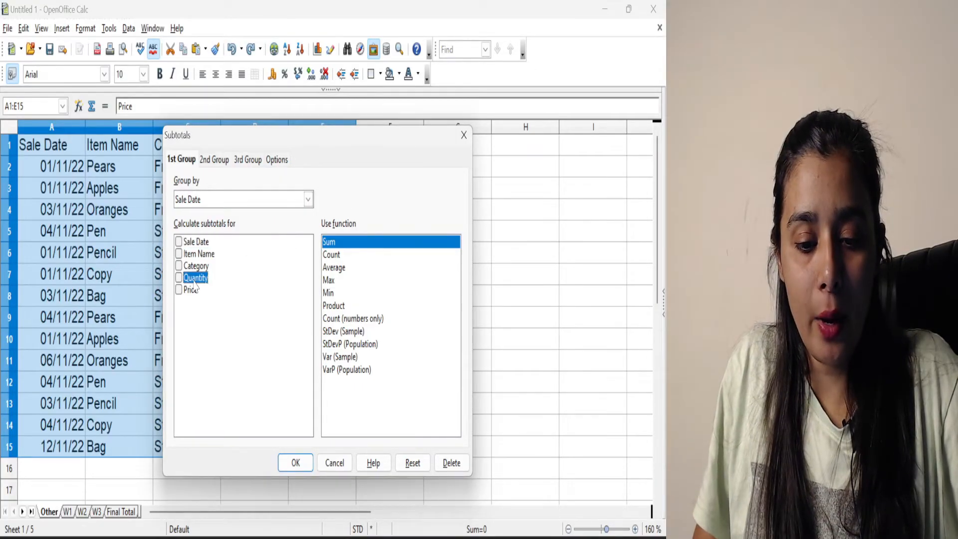
click(179, 291)
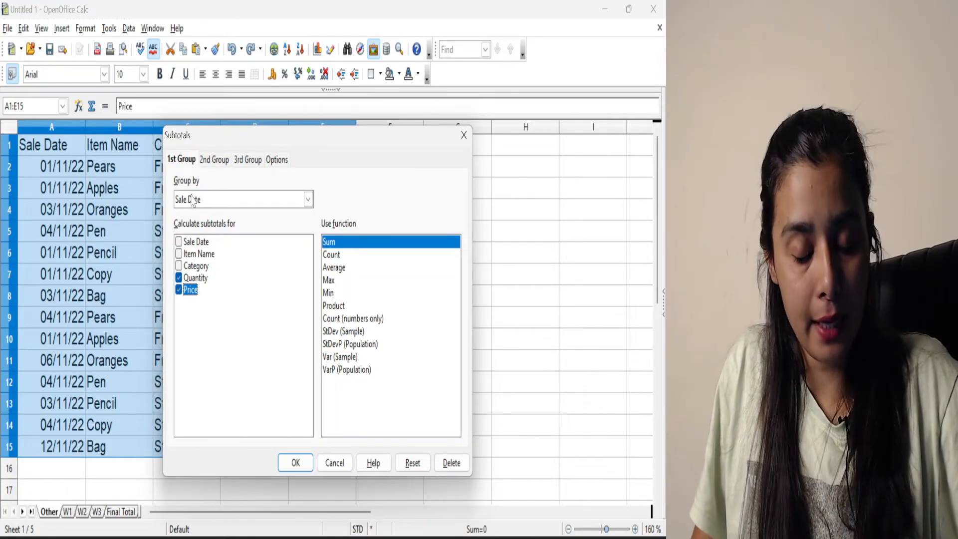
click(295, 463)
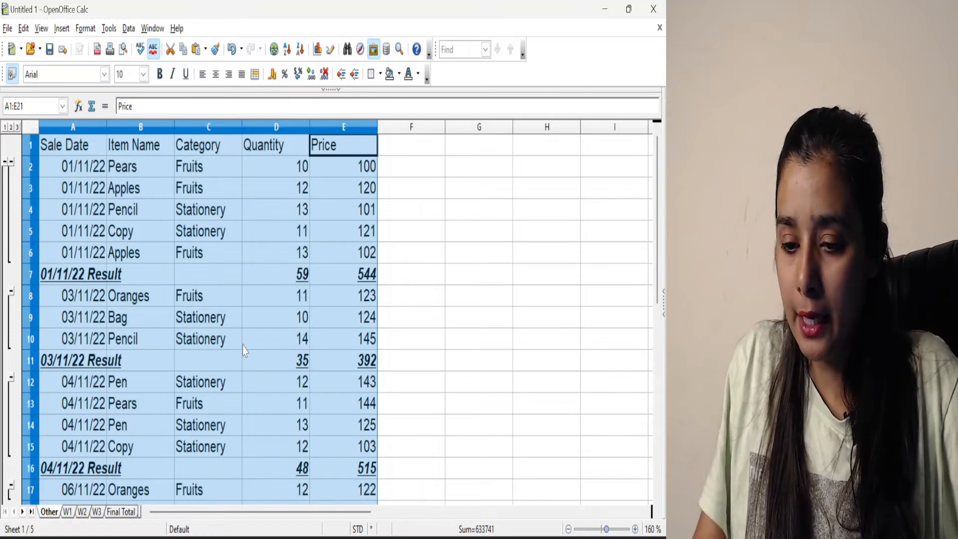
Step: Select cell A3, switch to the subtotals screenshot on slide 23 in PowerPoint, and circle the 01/11/22 sale dates in red
click(459, 383)
drag(416, 231, 417, 273)
click(80, 188)
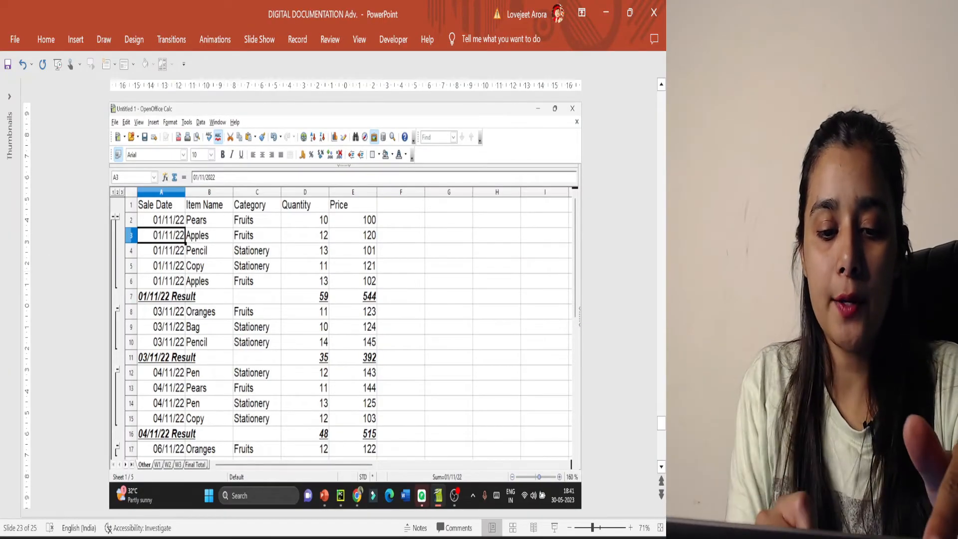
drag(173, 206, 140, 263)
mouse_move(165, 202)
mouse_down()
mouse_move(191, 244)
mouse_move(154, 298)
mouse_move(141, 258)
mouse_up()
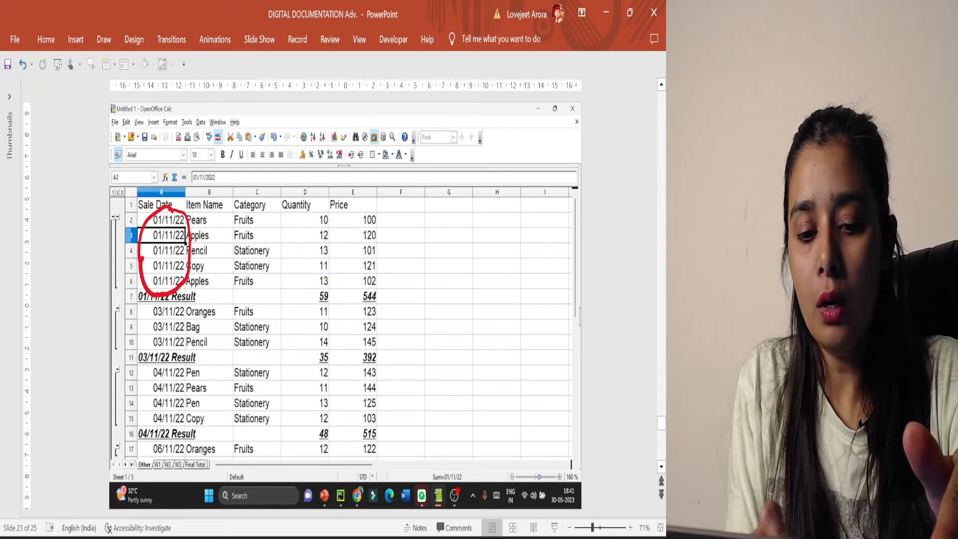
Step: Draw short red dashes beside the item names and categories of the 01/11/22 sales
mouse_move(209, 220)
mouse_down()
mouse_move(223, 218)
mouse_move(226, 232)
mouse_move(218, 265)
mouse_up()
drag(212, 282, 229, 279)
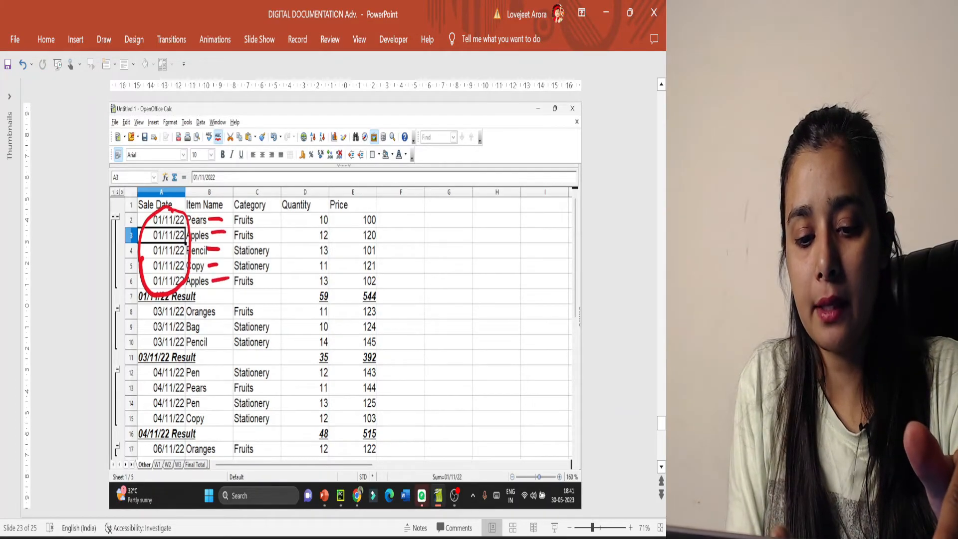
drag(266, 219, 278, 217)
mouse_move(266, 231)
mouse_down()
mouse_move(276, 230)
mouse_move(279, 244)
mouse_up()
drag(269, 260, 278, 258)
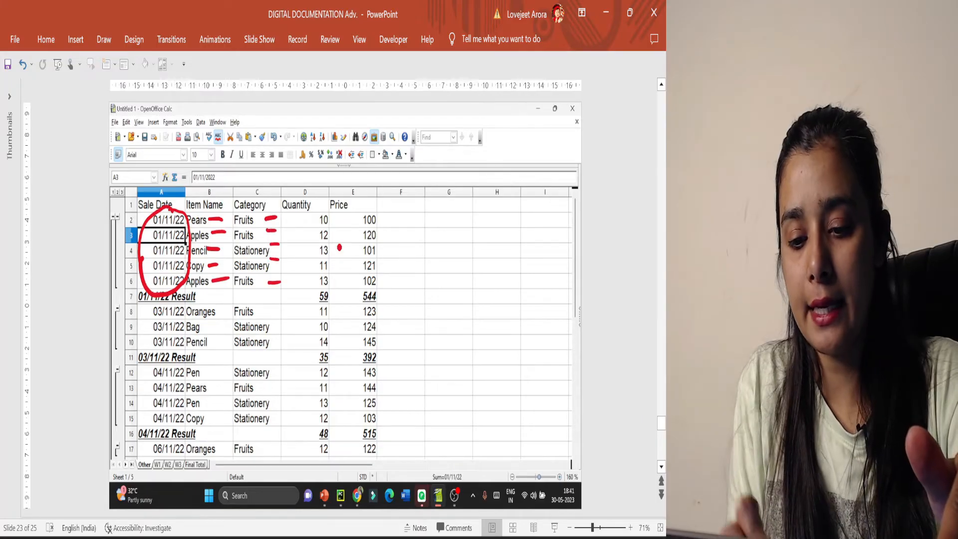
Step: Write "Sum" in red beside the table, and circle the 01/11/22 quantities and their subtotal
drag(505, 250, 551, 249)
mouse_move(320, 188)
mouse_down()
mouse_move(301, 186)
mouse_move(313, 280)
mouse_move(322, 184)
mouse_up()
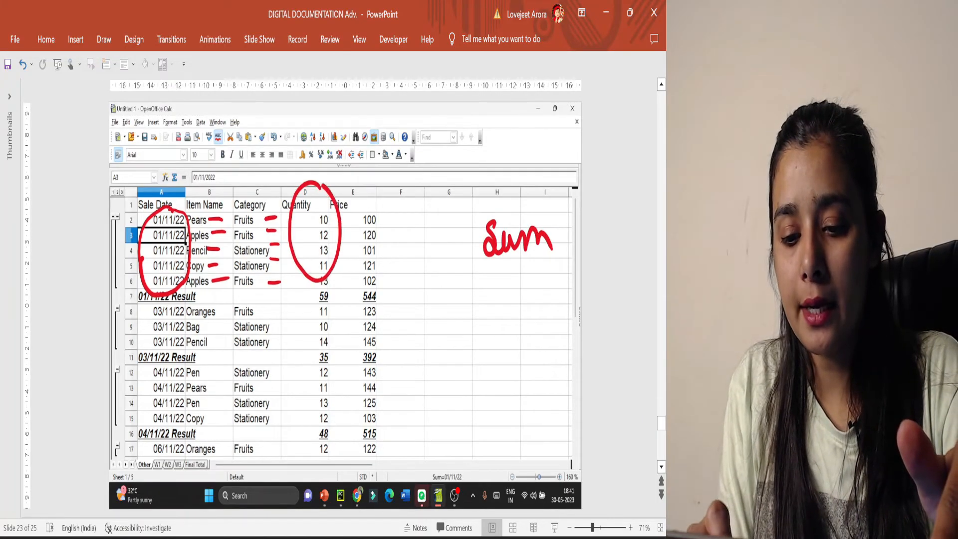
mouse_move(328, 288)
mouse_down()
mouse_move(316, 298)
mouse_move(322, 284)
mouse_up()
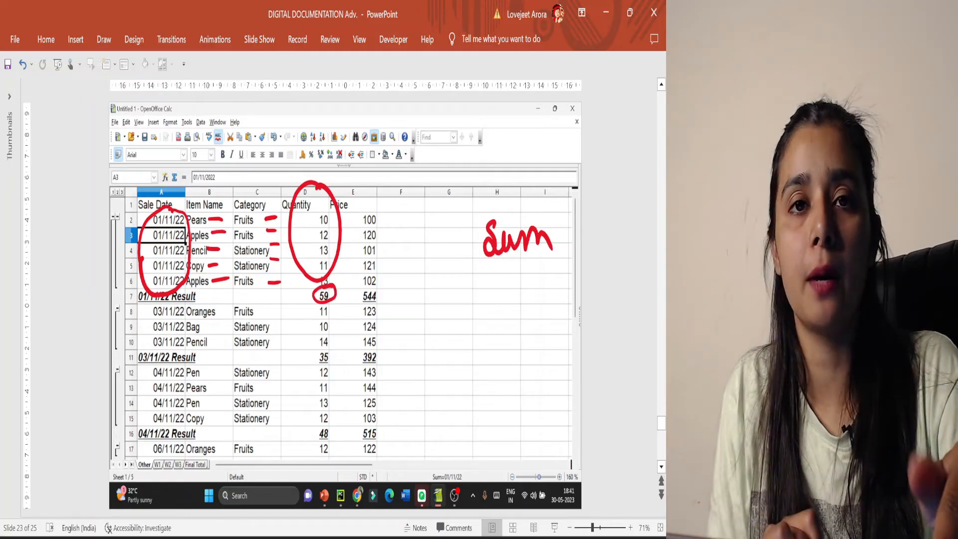
Step: Bracket the 01/11/22 prices in red, circle their subtotal, and point an arrow labelled 1 at it
scroll(346, 308, up, 2)
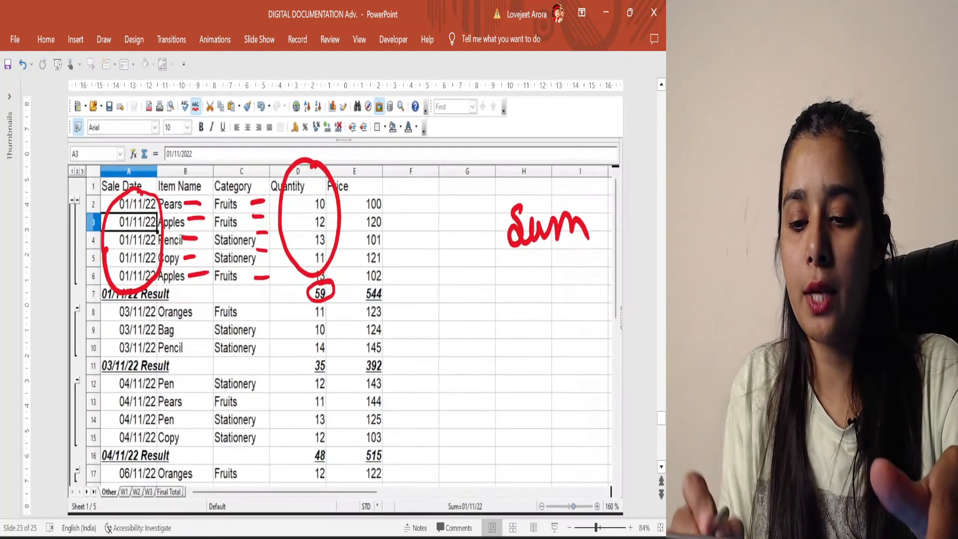
mouse_move(387, 203)
mouse_down()
mouse_move(397, 201)
mouse_move(387, 272)
mouse_move(372, 302)
mouse_move(389, 280)
mouse_up()
mouse_move(414, 273)
mouse_down()
mouse_move(428, 258)
mouse_move(425, 307)
mouse_move(399, 297)
mouse_move(406, 307)
mouse_up()
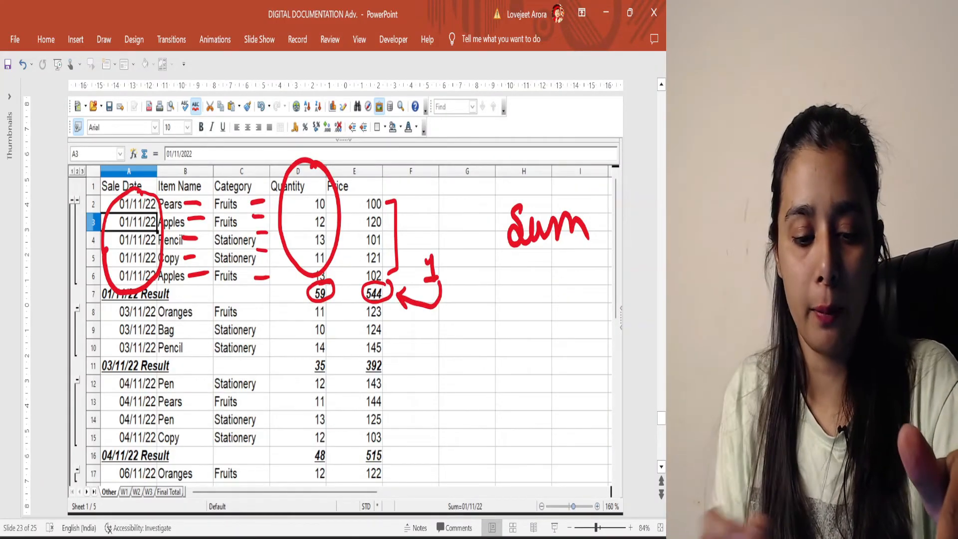
Step: Tick the 03/11/22 result and its sale dates in red, and bracket the group's item names and categories
drag(86, 366, 116, 358)
mouse_move(195, 309)
mouse_down()
mouse_move(203, 327)
mouse_move(195, 356)
mouse_up()
drag(111, 313, 131, 305)
mouse_move(108, 331)
mouse_down()
mouse_move(128, 323)
mouse_move(129, 343)
mouse_up()
drag(241, 302, 257, 301)
drag(258, 301, 250, 356)
Step: Bracket the quantities and prices of the 03/11/22 group in red, and circle their subtotals
click(321, 324)
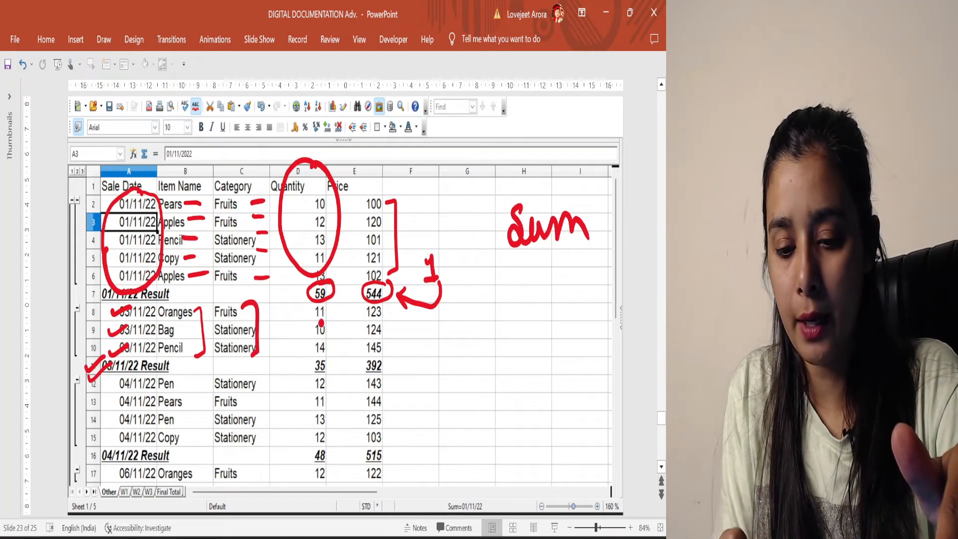
key(ctrl+z)
mouse_move(332, 306)
mouse_down()
mouse_move(338, 348)
mouse_move(321, 355)
mouse_up()
mouse_move(381, 305)
mouse_down()
mouse_move(393, 320)
mouse_move(386, 359)
mouse_move(373, 352)
mouse_up()
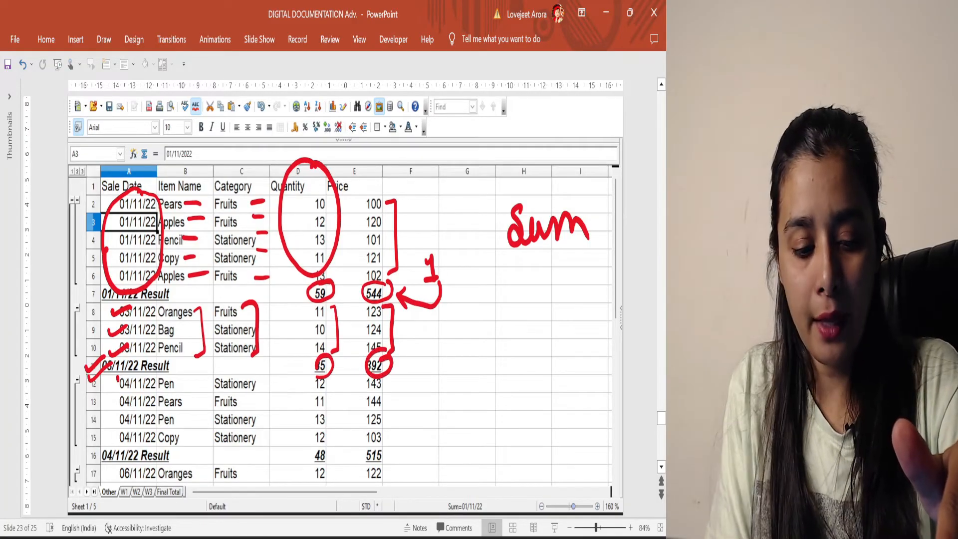
Step: Mark the dates, item names, categories, quantities and prices of the 04/11/22 group in red
drag(119, 377, 116, 452)
mouse_move(183, 388)
mouse_down()
mouse_move(196, 386)
mouse_move(192, 450)
mouse_up()
mouse_move(256, 386)
mouse_down()
mouse_move(268, 398)
mouse_move(259, 446)
mouse_up()
mouse_move(334, 380)
mouse_down()
mouse_move(342, 397)
mouse_move(320, 466)
mouse_move(328, 443)
mouse_up()
mouse_move(385, 384)
mouse_down()
mouse_move(395, 402)
mouse_move(381, 445)
mouse_move(369, 442)
mouse_up()
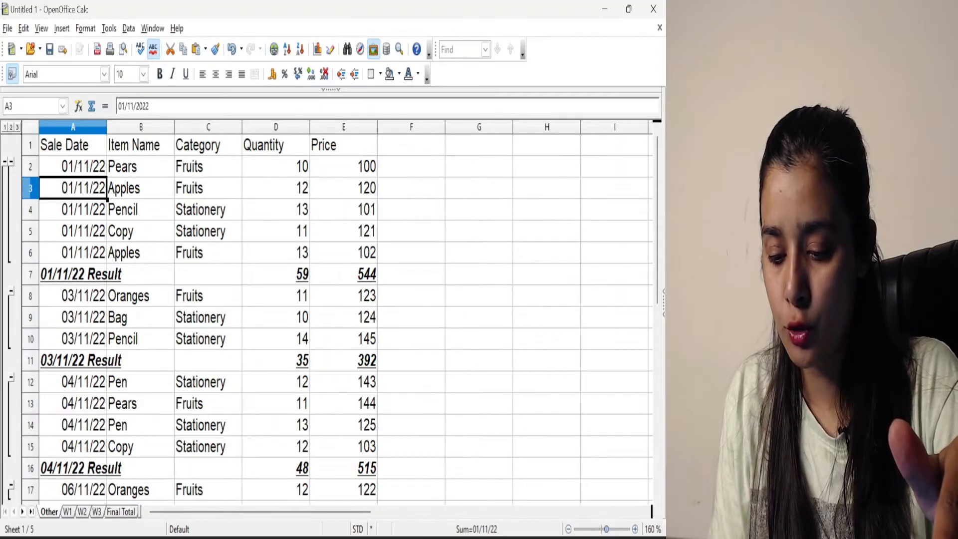
Step: Switch to OpenOffice Calc, inspect the Grand Total cells for Price and Quantity, and undo the Sale Date subtotals
drag(546, 446, 547, 252)
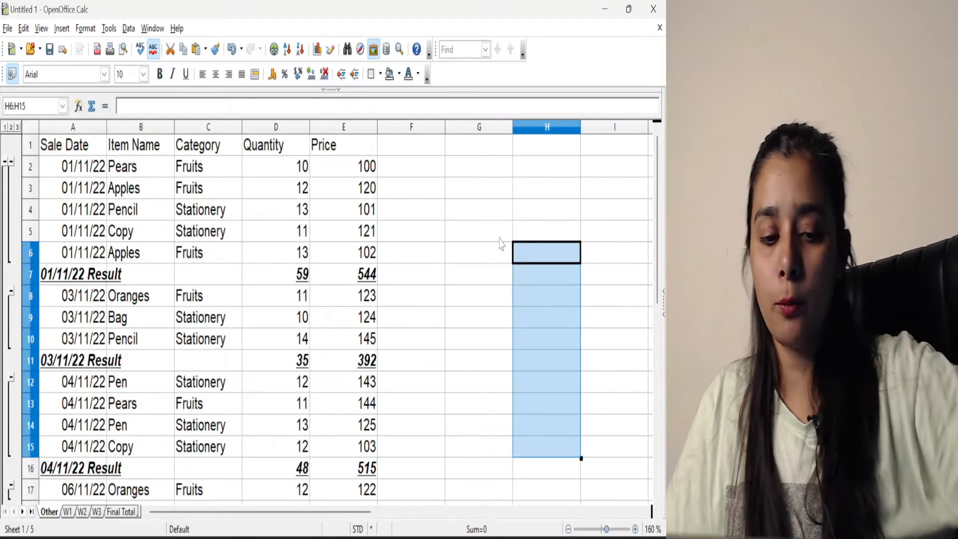
drag(660, 281, 657, 352)
click(359, 404)
click(292, 405)
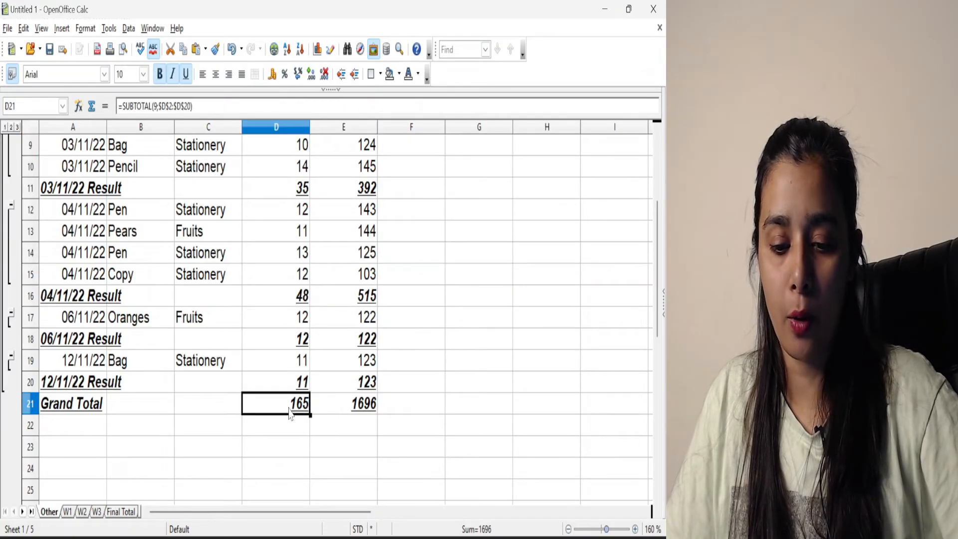
key(ctrl+z)
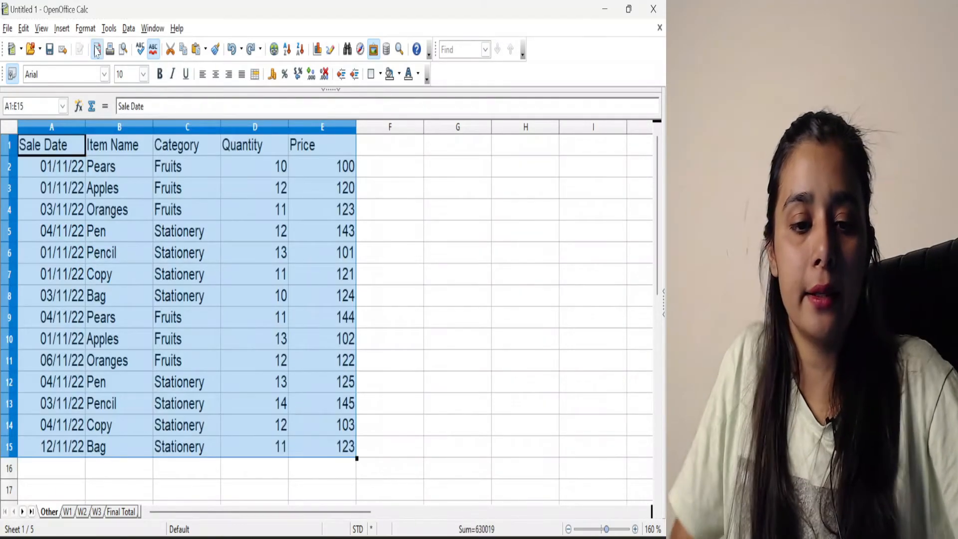
Step: Subtotal the selected data by Item Name, using Sum on Quantity and Price
click(129, 28)
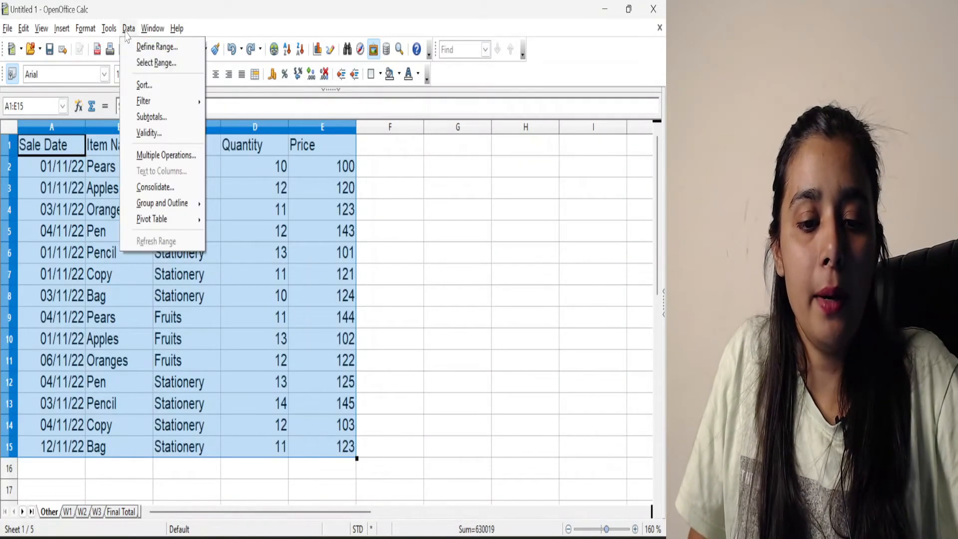
click(150, 117)
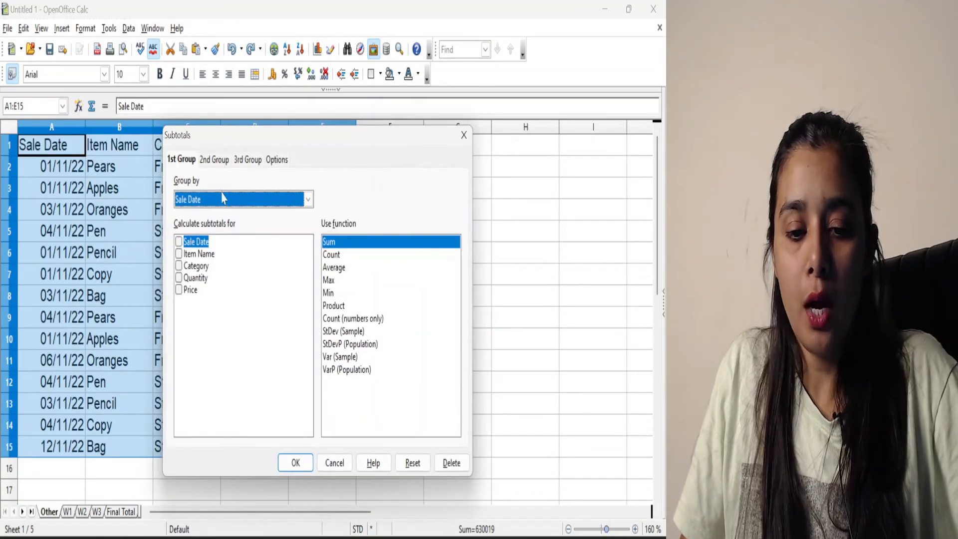
click(263, 202)
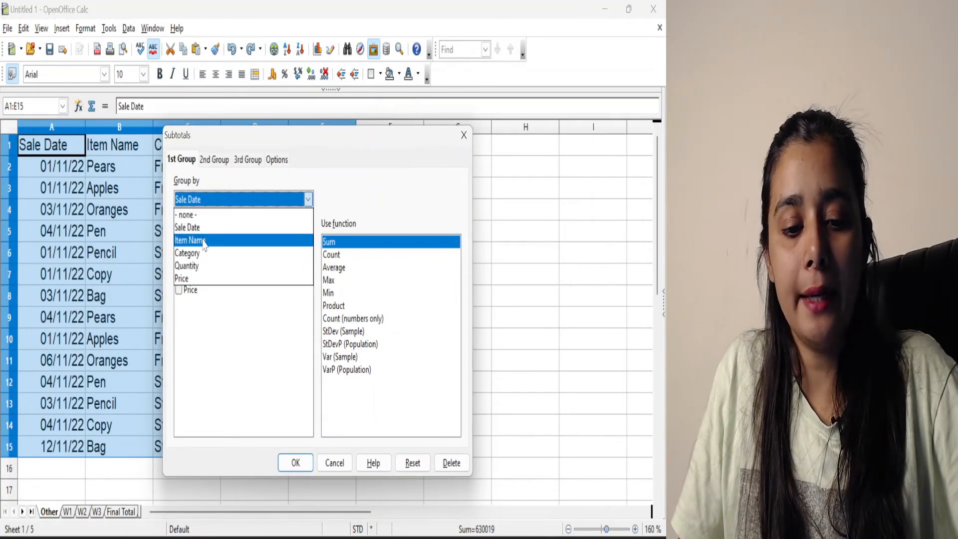
click(204, 242)
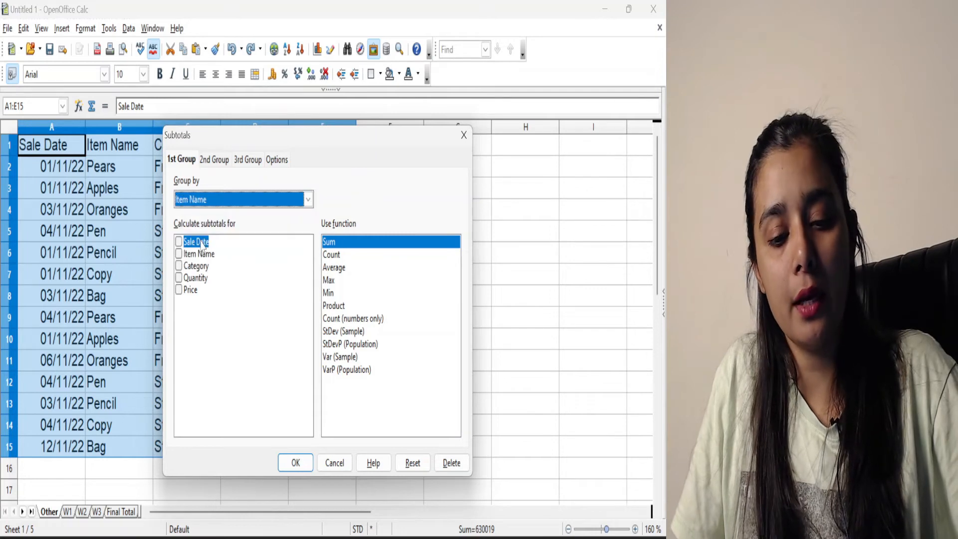
click(184, 282)
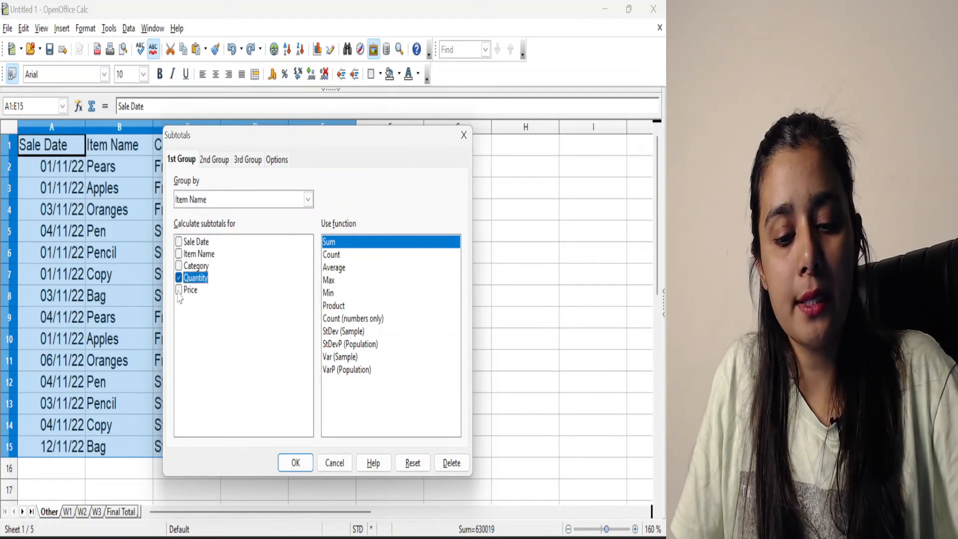
click(179, 291)
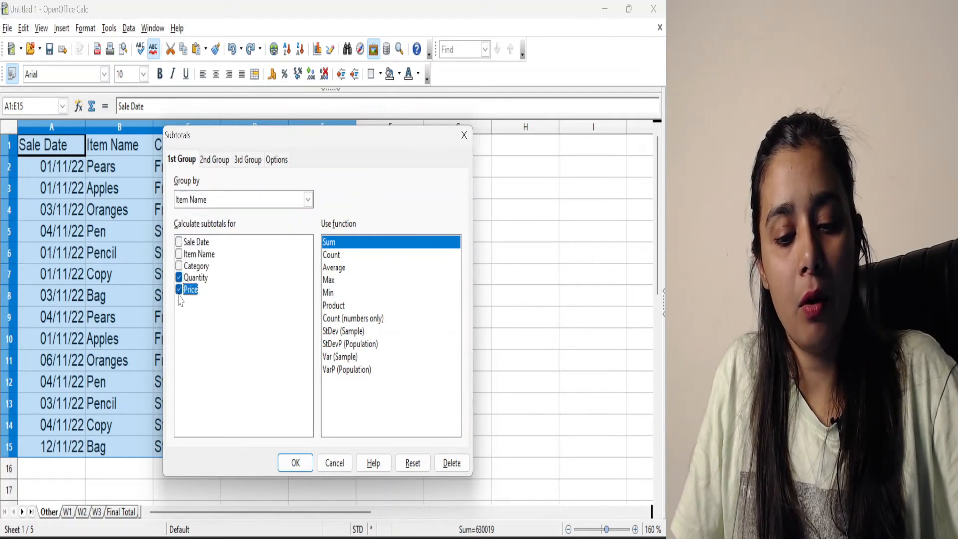
click(295, 462)
Step: Select the Apples entry in B3, switch to PowerPoint, and paste the sheet's screenshot onto a new slide
click(155, 187)
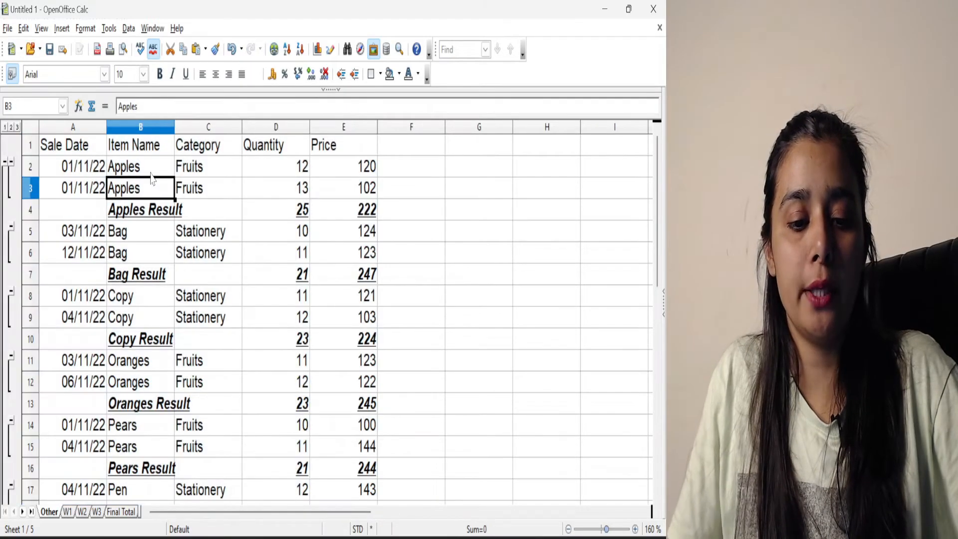
click(150, 172)
click(151, 189)
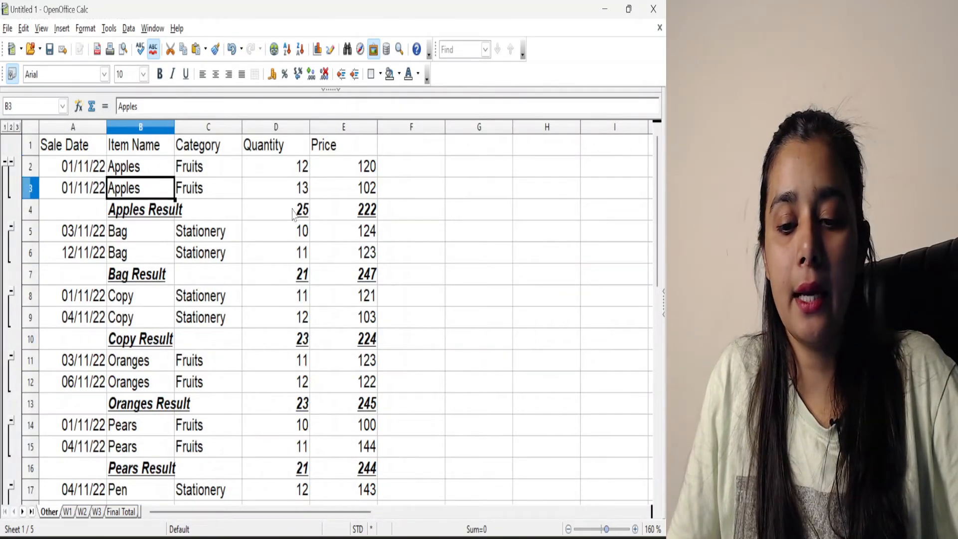
click(304, 538)
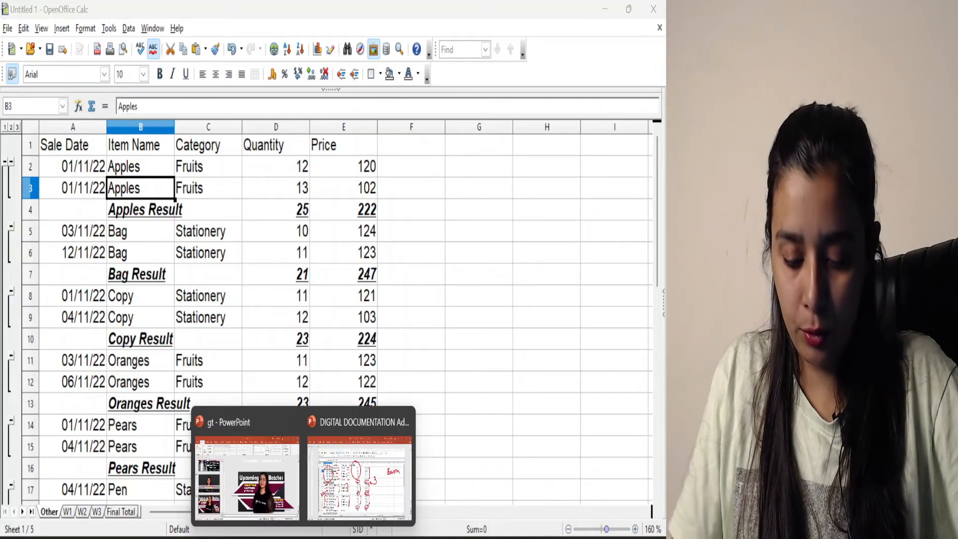
click(364, 467)
key(ctrl+m)
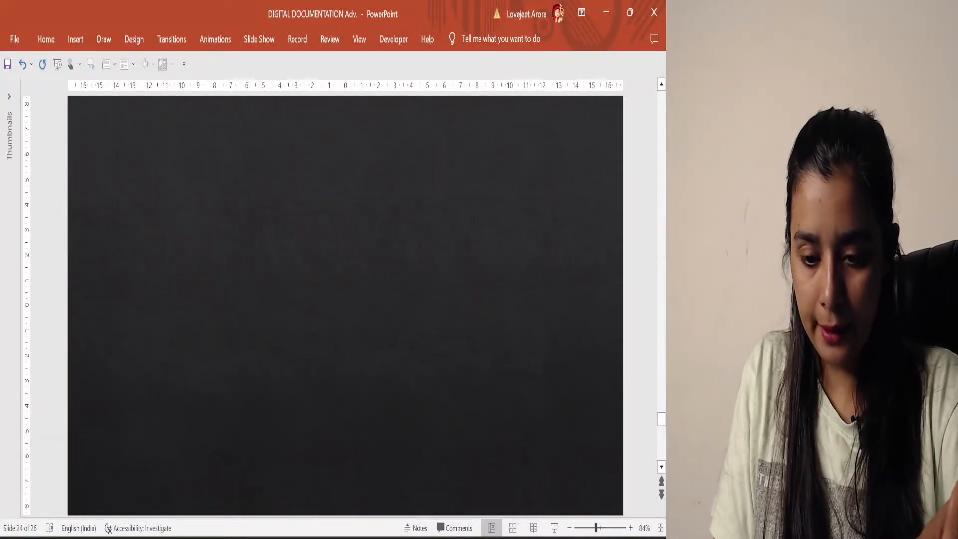
key(ctrl+v)
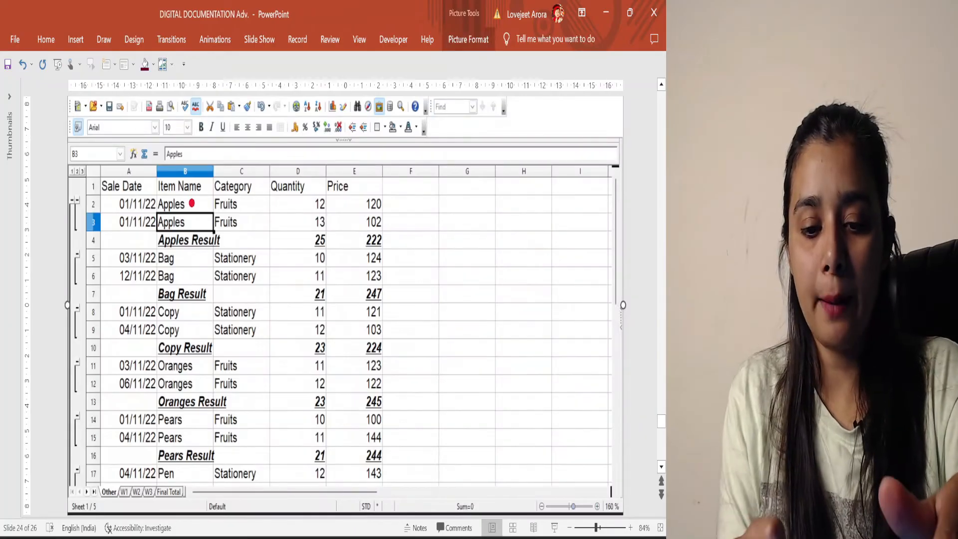
Step: Tick the Apples entries and their Fruits categories in red, circle their quantity subtotal, and write "Apple – 25" and "222" beside the table
mouse_move(183, 202)
mouse_down()
mouse_move(201, 196)
mouse_move(207, 210)
mouse_move(256, 200)
mouse_move(263, 214)
mouse_up()
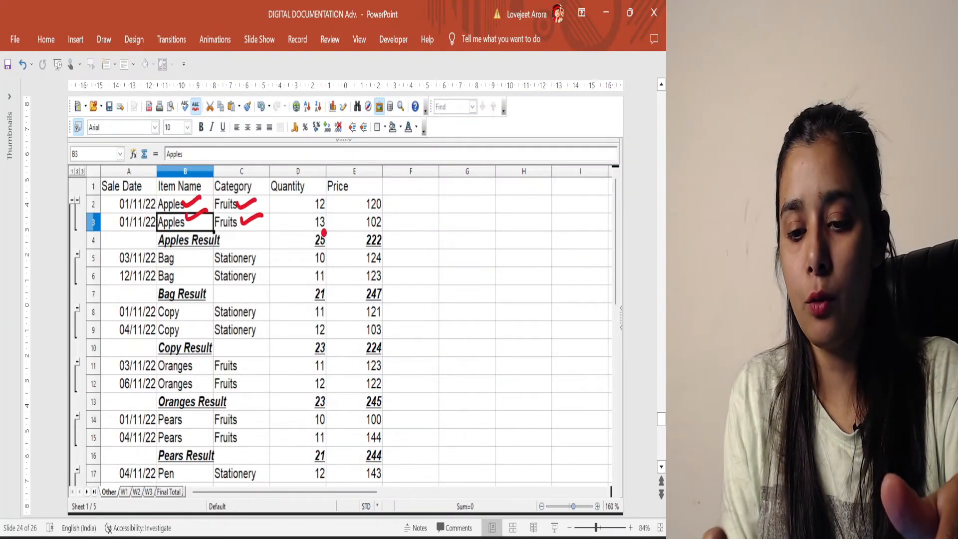
drag(324, 232, 333, 234)
mouse_move(493, 248)
mouse_down()
mouse_move(491, 225)
mouse_move(551, 210)
mouse_move(551, 232)
mouse_up()
mouse_move(499, 267)
mouse_down()
mouse_move(569, 245)
mouse_move(586, 222)
mouse_move(609, 229)
mouse_move(617, 211)
mouse_up()
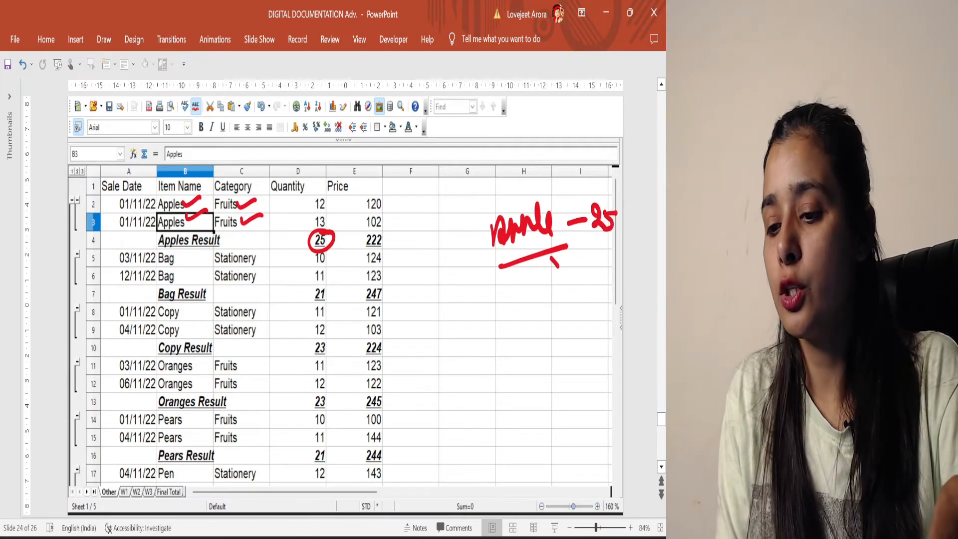
mouse_move(552, 258)
mouse_down()
mouse_move(596, 298)
mouse_move(623, 286)
mouse_move(630, 301)
mouse_up()
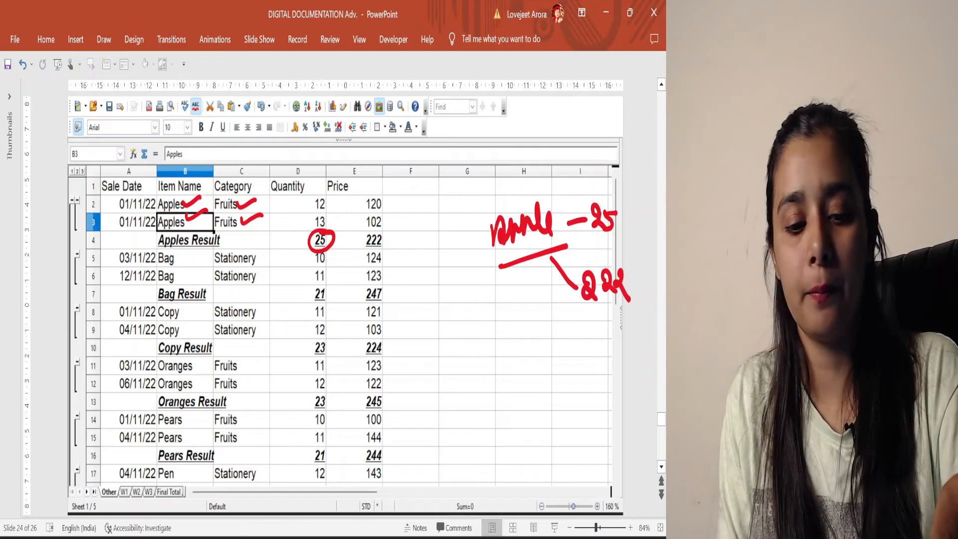
Step: Tick both Bag entries in red, write "Bag – 21" and "247" beside the table, and circle the Bag quantity and price subtotals
drag(179, 256, 194, 251)
drag(177, 269, 200, 264)
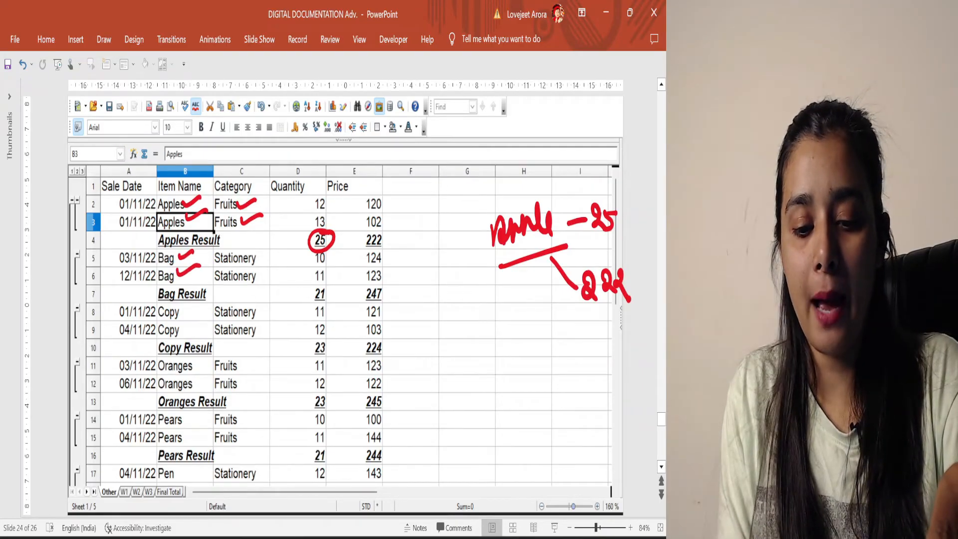
mouse_move(469, 349)
mouse_down()
mouse_move(479, 372)
mouse_move(501, 362)
mouse_move(522, 379)
mouse_move(553, 351)
mouse_move(568, 361)
mouse_move(578, 394)
mouse_move(604, 408)
mouse_up()
drag(323, 283, 385, 280)
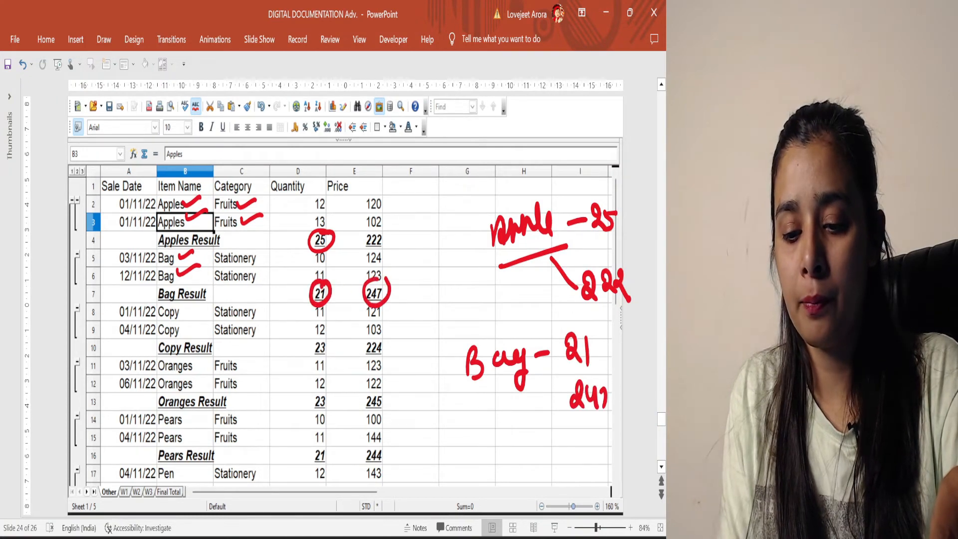
Step: Tick both Copy entries in red, circle their quantity and price subtotals, and circle the Item Name header
mouse_move(178, 314)
mouse_down()
mouse_move(195, 308)
mouse_move(204, 323)
mouse_up()
mouse_move(327, 337)
mouse_down()
mouse_move(312, 357)
mouse_move(330, 342)
mouse_move(382, 358)
mouse_move(373, 335)
mouse_up()
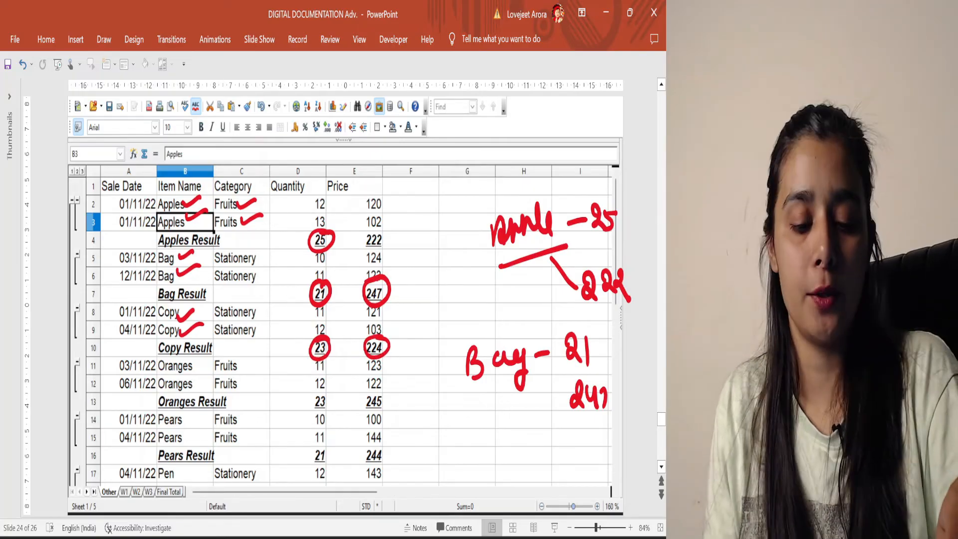
mouse_move(192, 162)
mouse_down()
mouse_move(160, 202)
mouse_move(189, 158)
mouse_up()
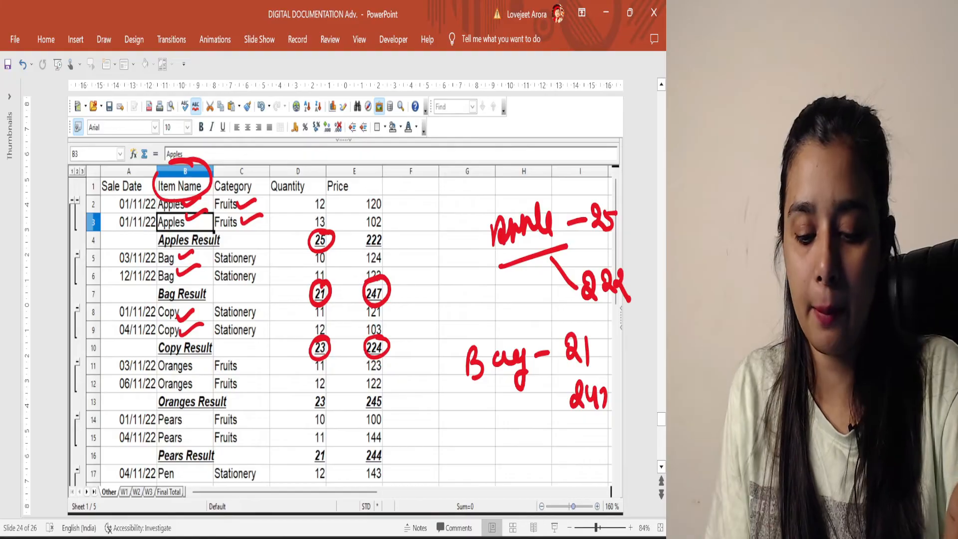
Step: Switch to OpenOffice Calc, undo the Item Name subtotals, and subtotal the data by Category using Sum on Quantity and Price
key(alt+Tab)
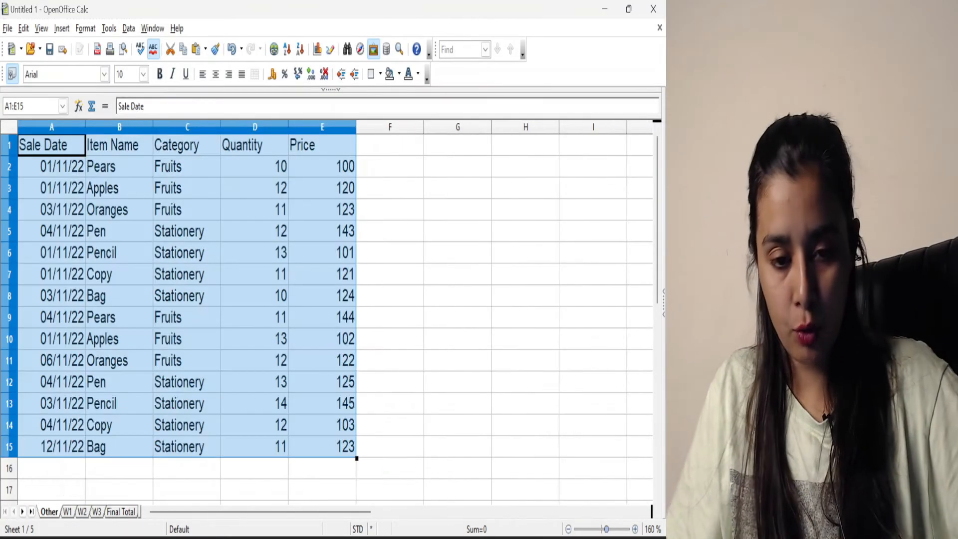
key(ctrl+z)
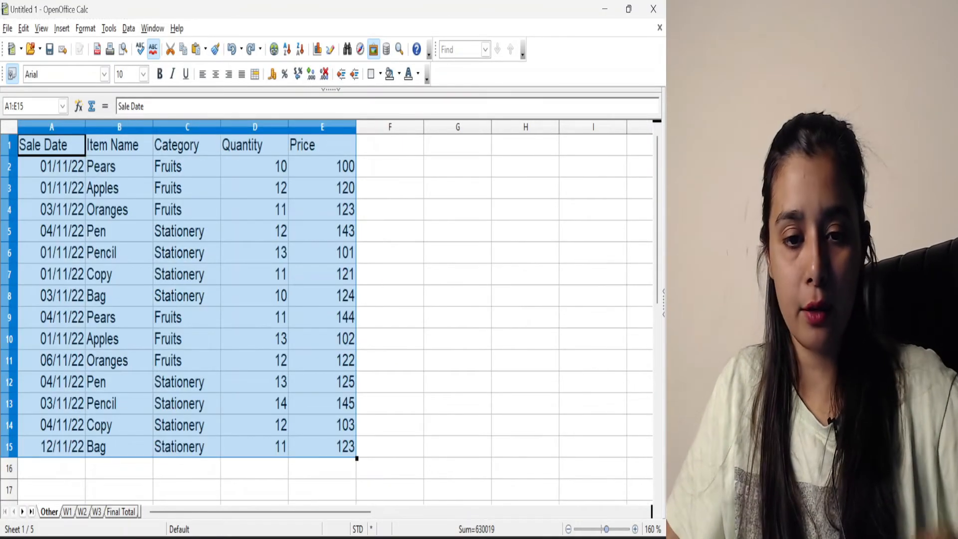
click(129, 30)
click(150, 117)
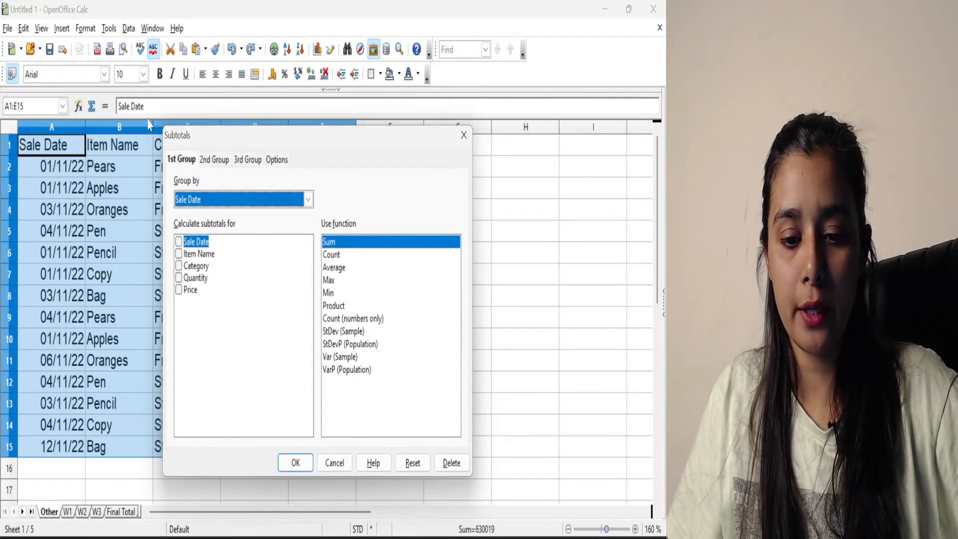
click(216, 202)
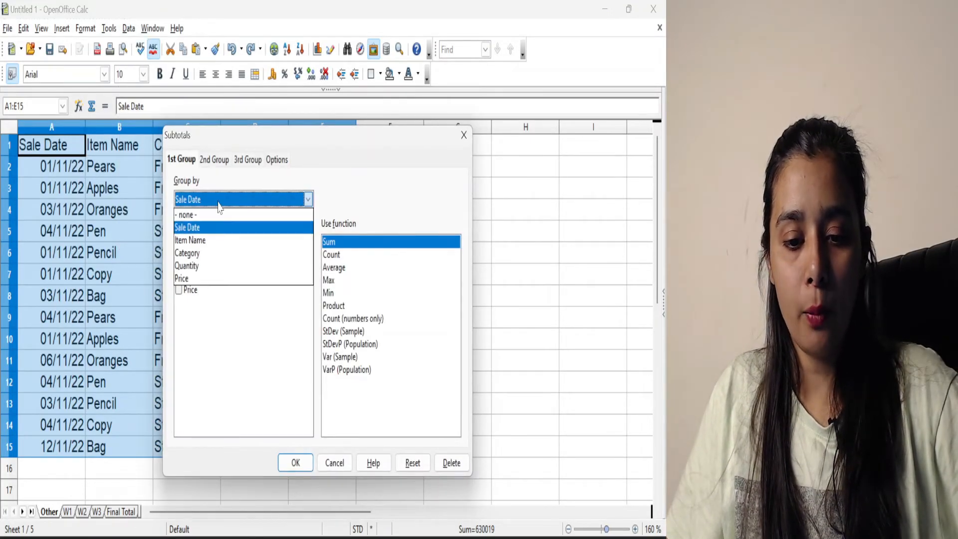
click(200, 253)
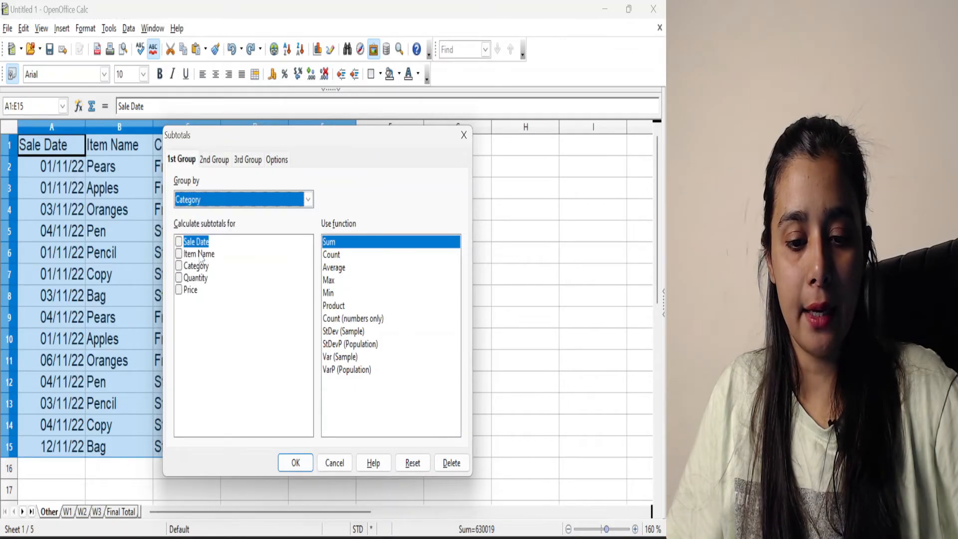
click(200, 279)
click(178, 291)
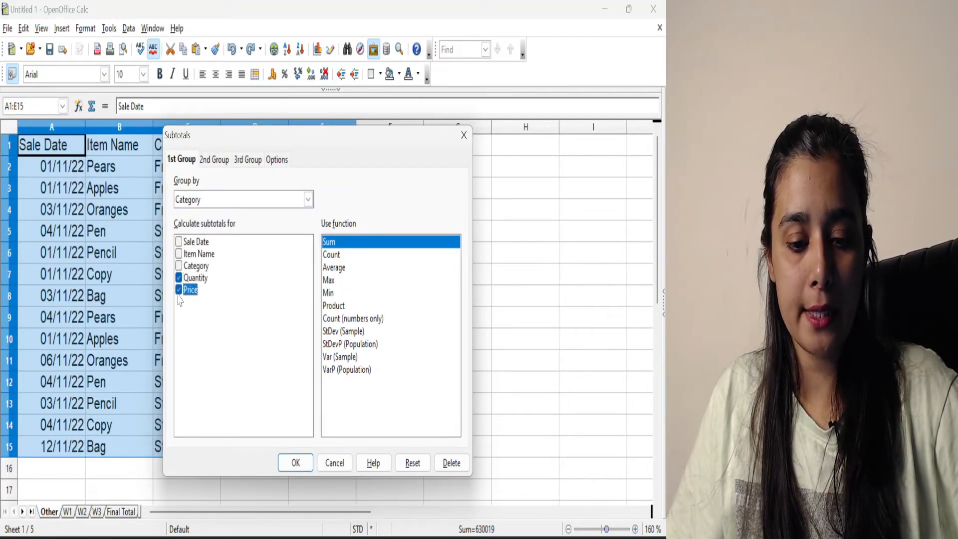
click(292, 462)
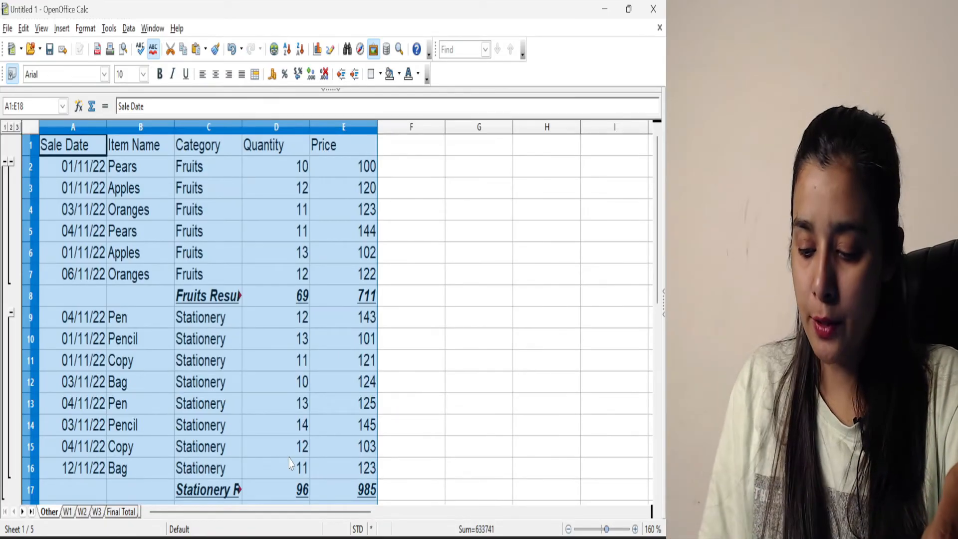
Step: Switch to PowerPoint and paste the screenshot of the Category subtotals onto a new blank slide
mouse_move(302, 537)
click(358, 471)
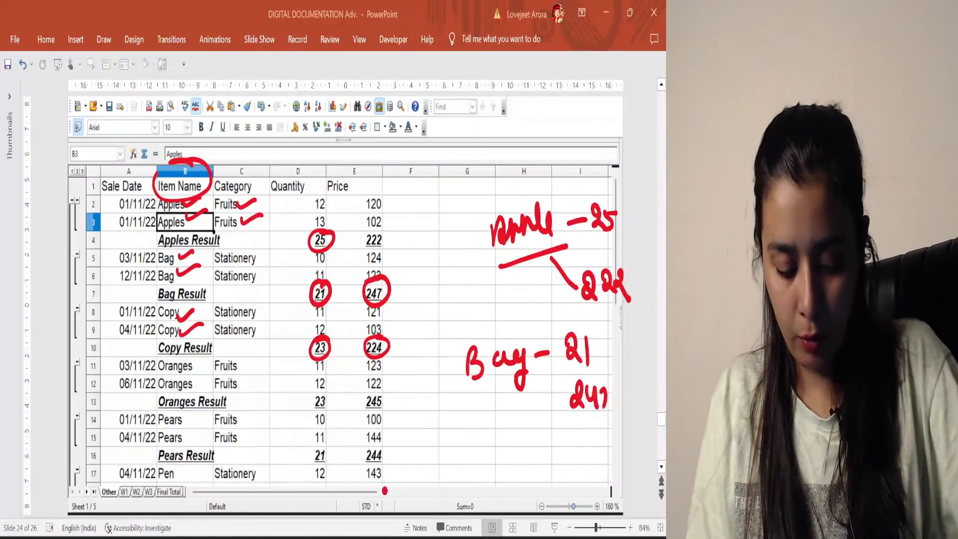
scroll(345, 305, down, 1)
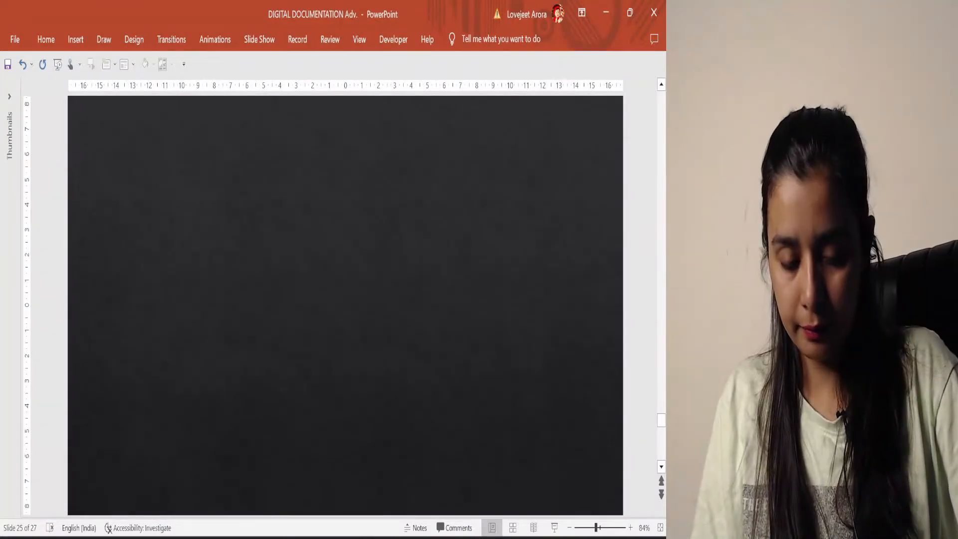
key(ctrl+v)
key(Escape)
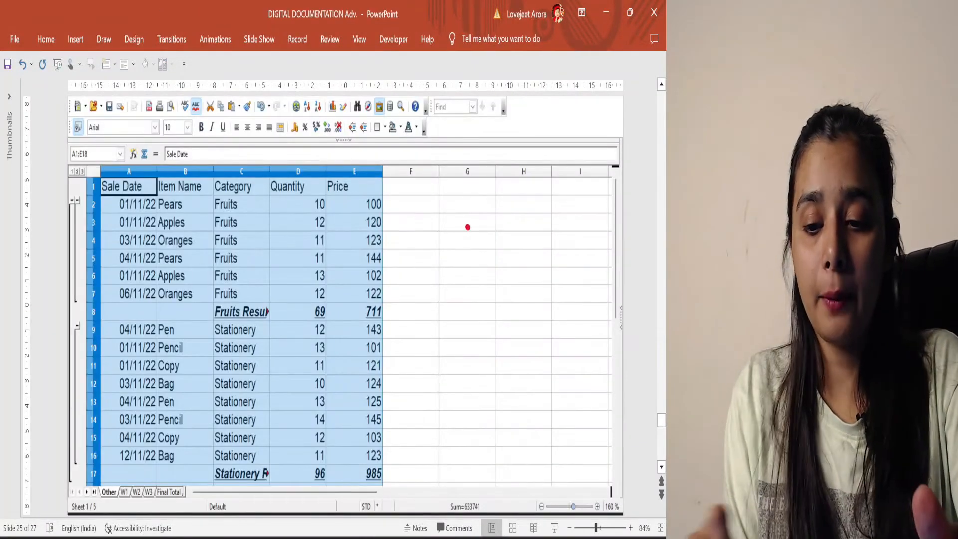
Step: Circle the Category header with its Fruits entries and the Stationery entries in red, and write "G/B" beside the table
mouse_move(243, 177)
mouse_down()
mouse_move(207, 265)
mouse_move(243, 294)
mouse_move(242, 169)
mouse_up()
mouse_move(491, 303)
mouse_down()
mouse_move(484, 314)
mouse_move(511, 311)
mouse_move(520, 327)
mouse_up()
drag(533, 300, 534, 319)
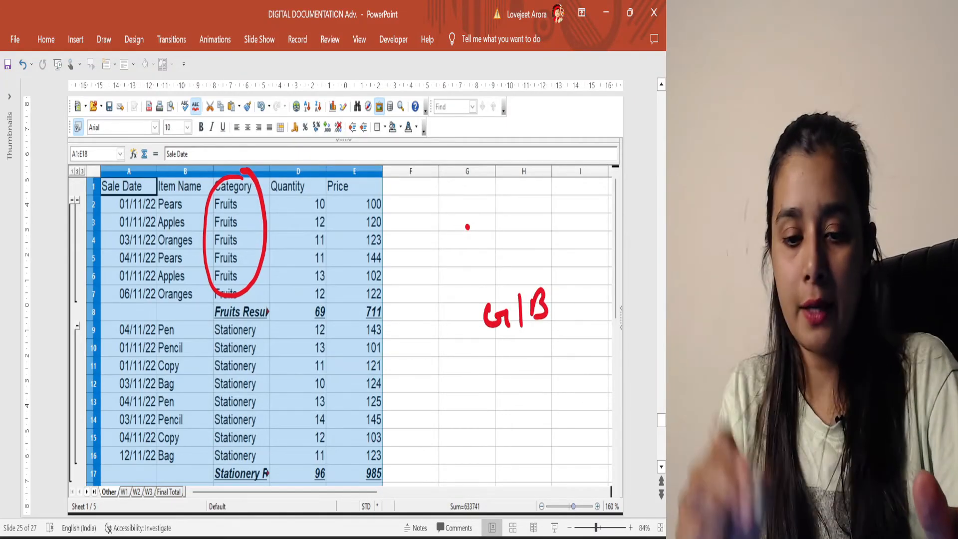
mouse_move(256, 311)
mouse_down()
mouse_move(207, 367)
mouse_move(277, 379)
mouse_move(252, 311)
mouse_up()
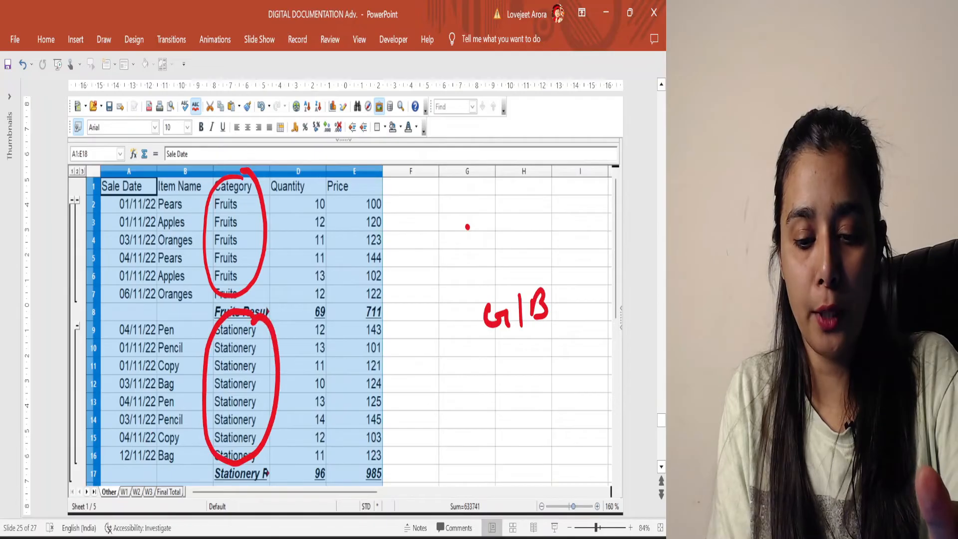
Step: Tick the Fruits and Stationery groups in red, and circle the quantity and price subtotals of both
drag(245, 232, 262, 218)
drag(255, 382, 278, 370)
mouse_move(325, 299)
mouse_down()
mouse_move(311, 314)
mouse_move(324, 295)
mouse_move(367, 322)
mouse_move(381, 295)
mouse_up()
mouse_move(324, 458)
mouse_down()
mouse_move(313, 484)
mouse_move(327, 458)
mouse_move(383, 456)
mouse_up()
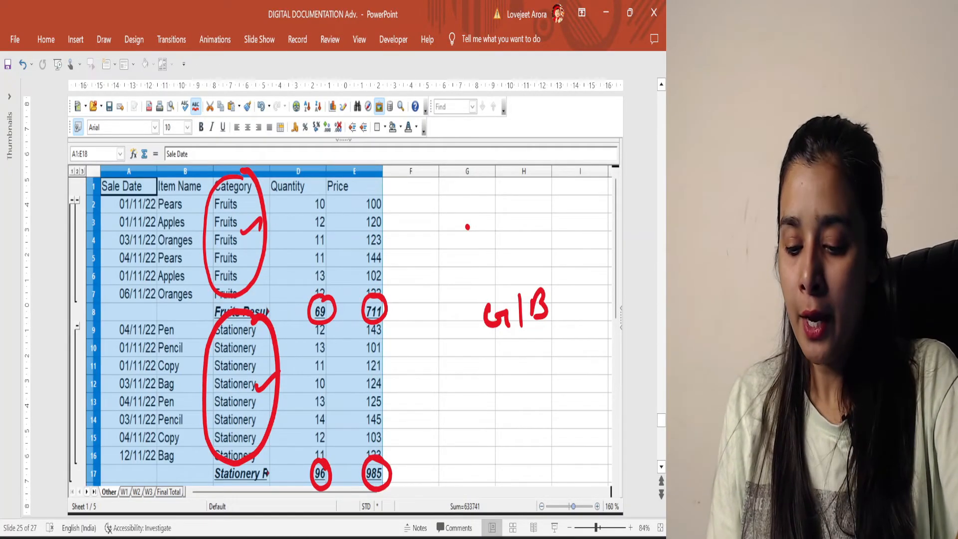
Step: Switch to OpenOffice Calc, undo the Category subtotals, and subtotal the data by Sale Date using Count on Item Name
key(alt+Tab)
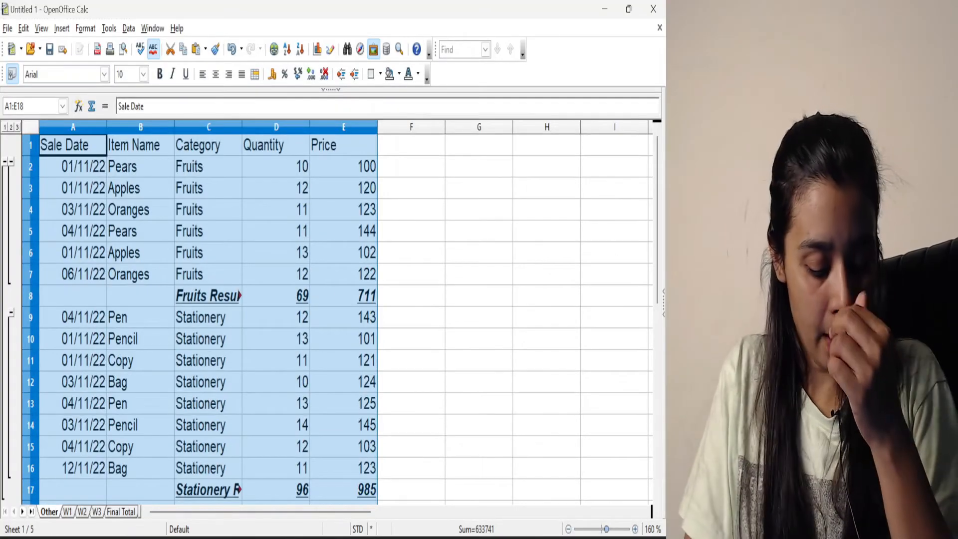
key(ctrl+z)
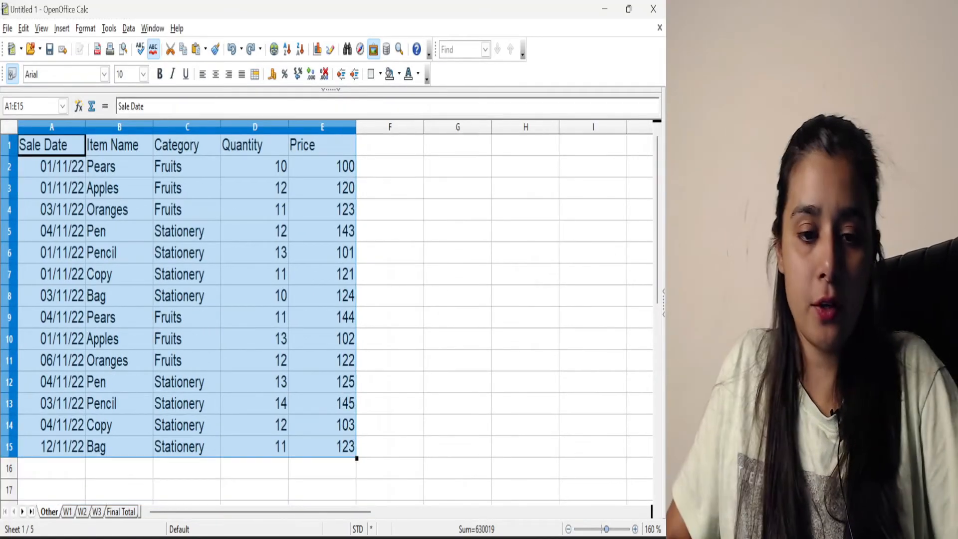
key(alt+d)
key(b)
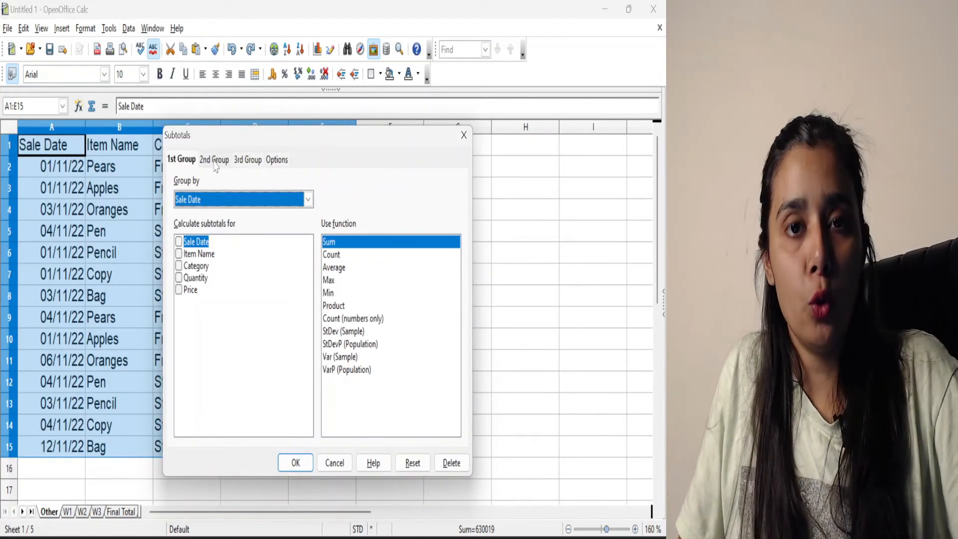
click(342, 257)
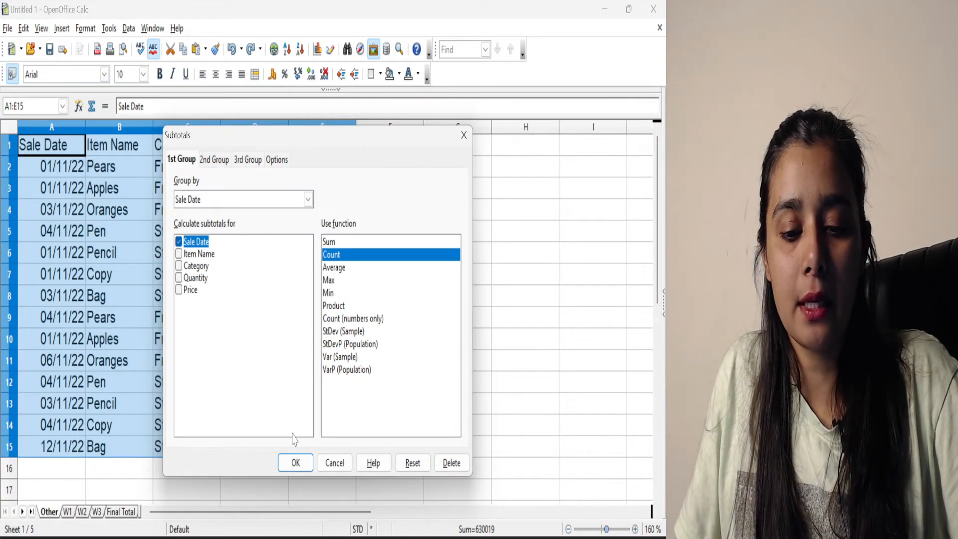
click(185, 254)
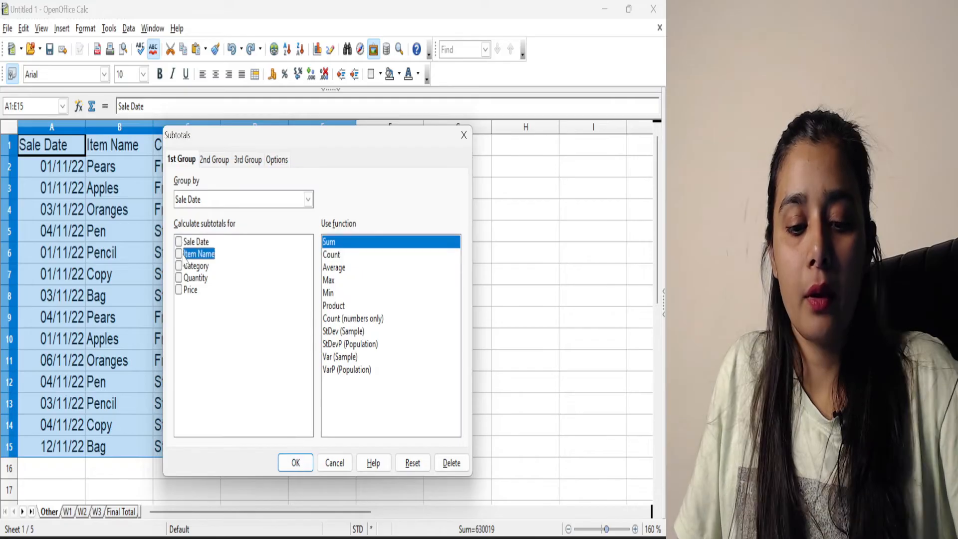
click(334, 256)
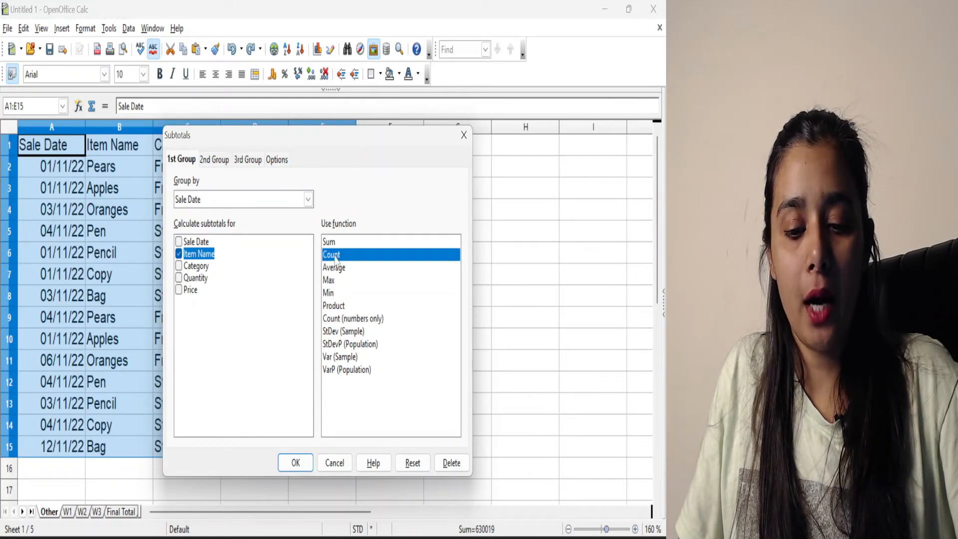
click(296, 463)
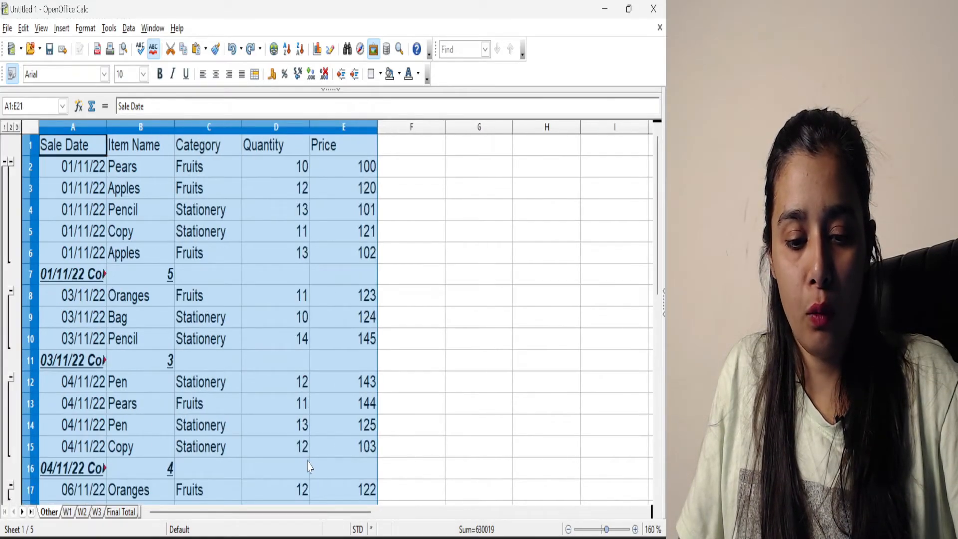
Step: Select cell B2 to clear the range selection, and paste a screenshot of the count subtotals onto a new slide in PowerPoint
click(140, 169)
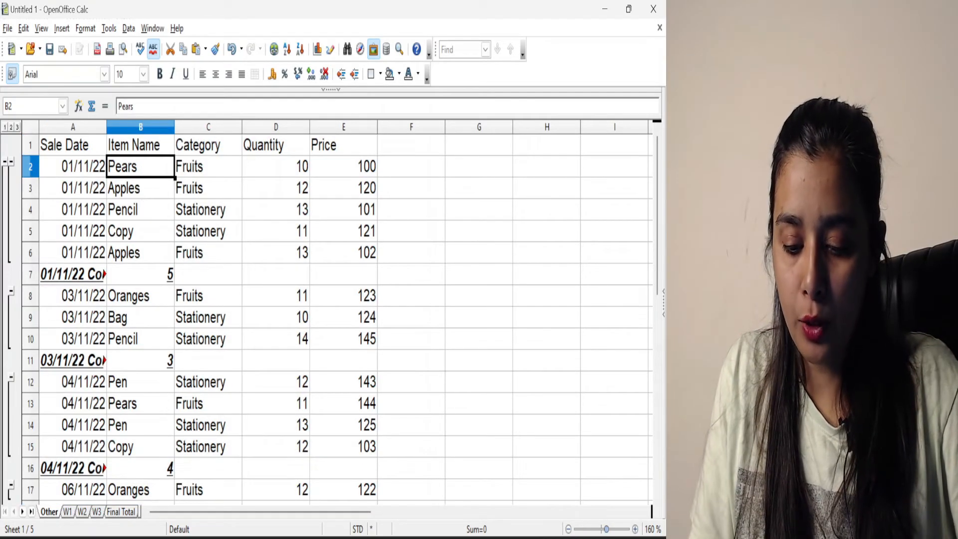
mouse_move(305, 538)
click(364, 477)
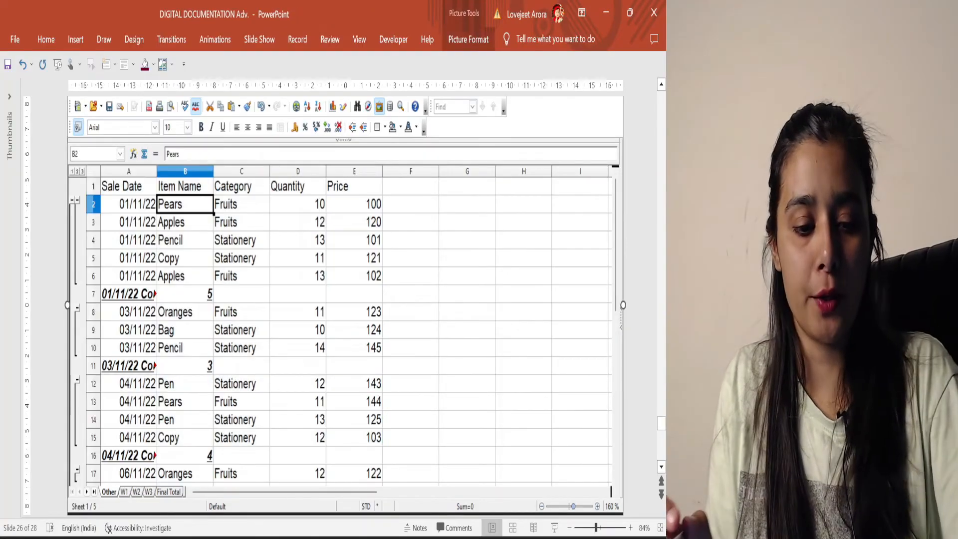
Step: Circle the 01/11/22 sale dates in red, underline their count label, and circle the item counts of the first three date groups
mouse_move(146, 199)
mouse_down()
mouse_move(106, 257)
mouse_move(150, 197)
mouse_up()
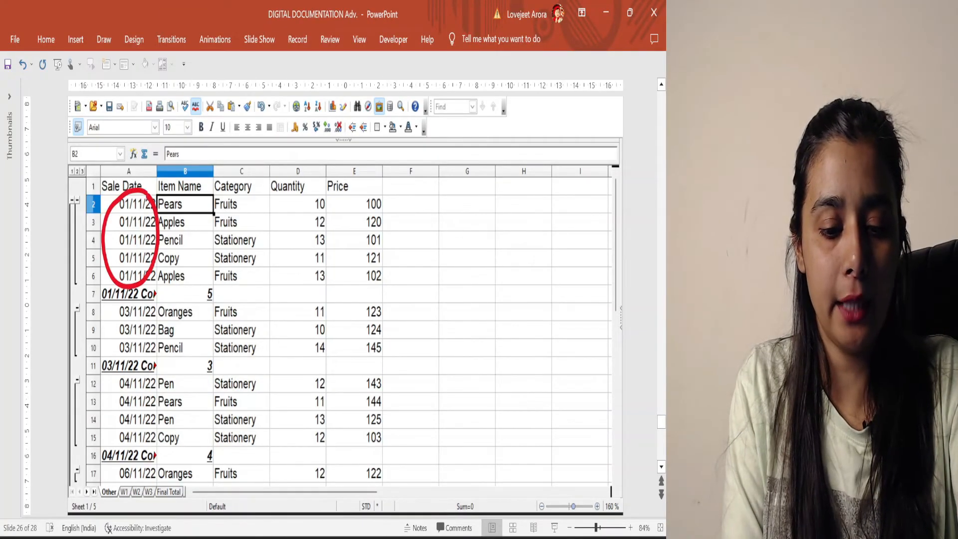
drag(211, 280, 208, 283)
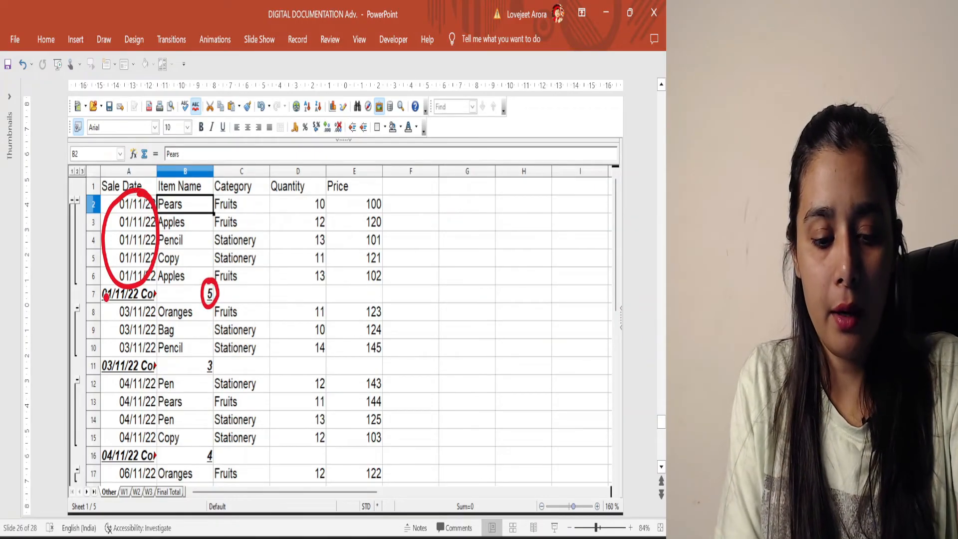
drag(99, 298, 156, 296)
mouse_move(209, 348)
mouse_down()
mouse_move(199, 365)
mouse_move(213, 347)
mouse_up()
drag(216, 446, 214, 437)
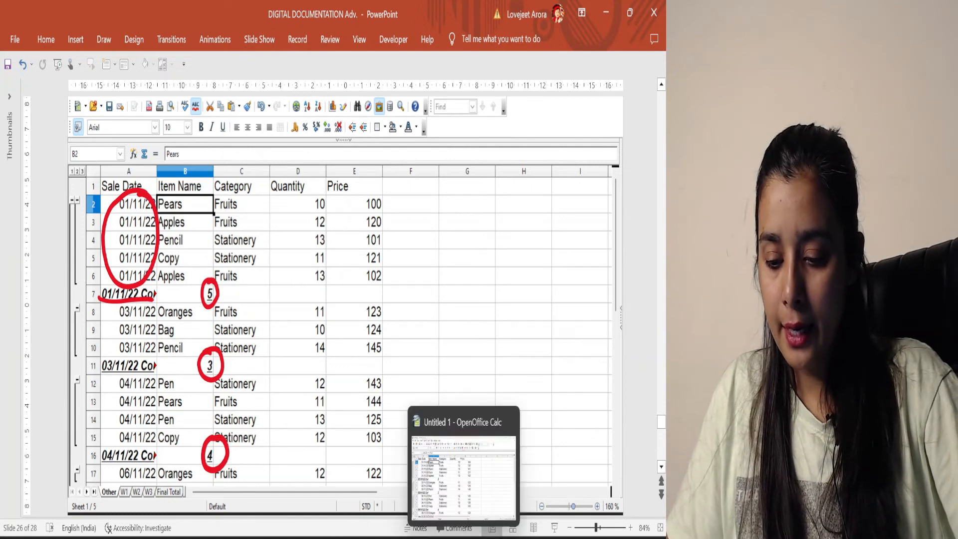
Step: Switch to OpenOffice Calc, undo the Sale Date count subtotals, and open the 2nd group settings of Subtotals
click(436, 533)
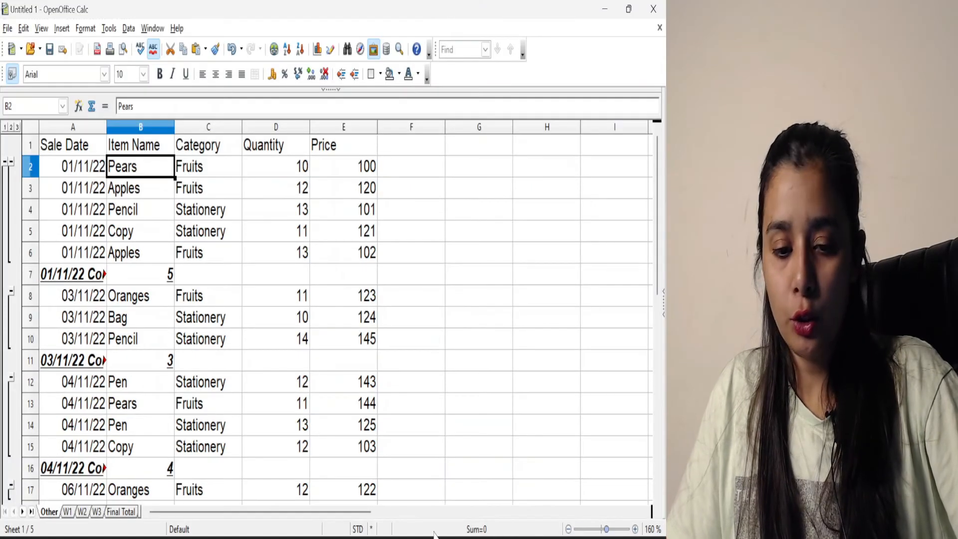
key(ctrl+z)
click(109, 29)
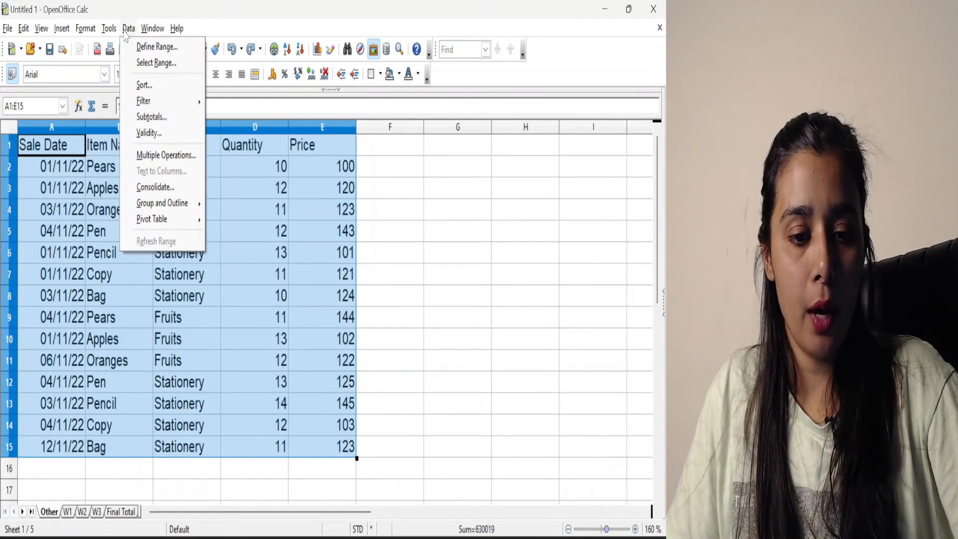
click(128, 28)
click(129, 28)
click(152, 118)
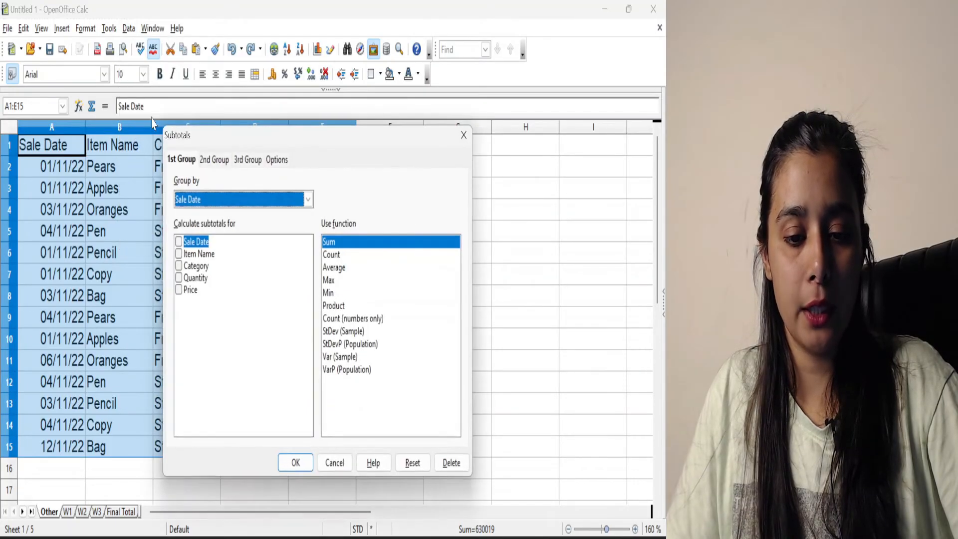
click(214, 159)
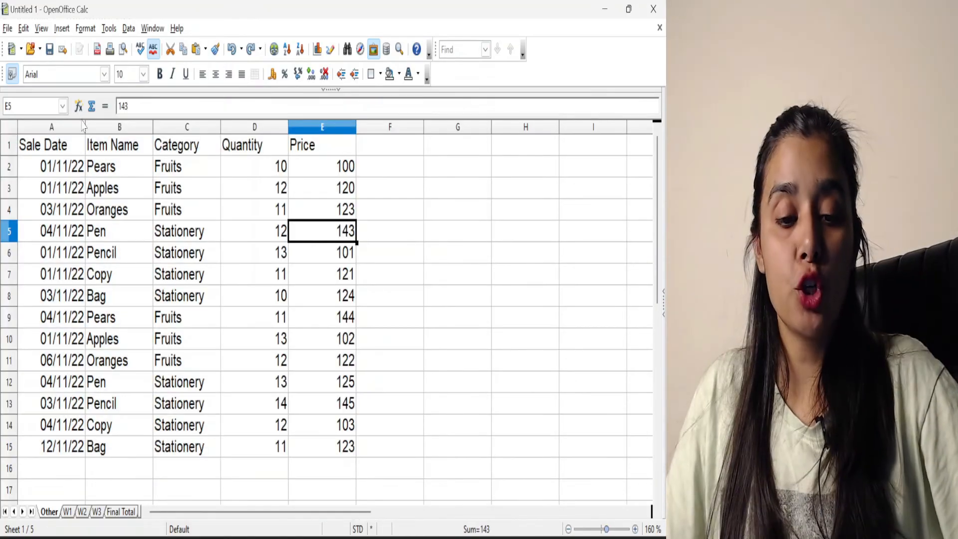
Step: Set the first Subtotals group to Sale Date, using Sum on Quantity and Price
click(128, 29)
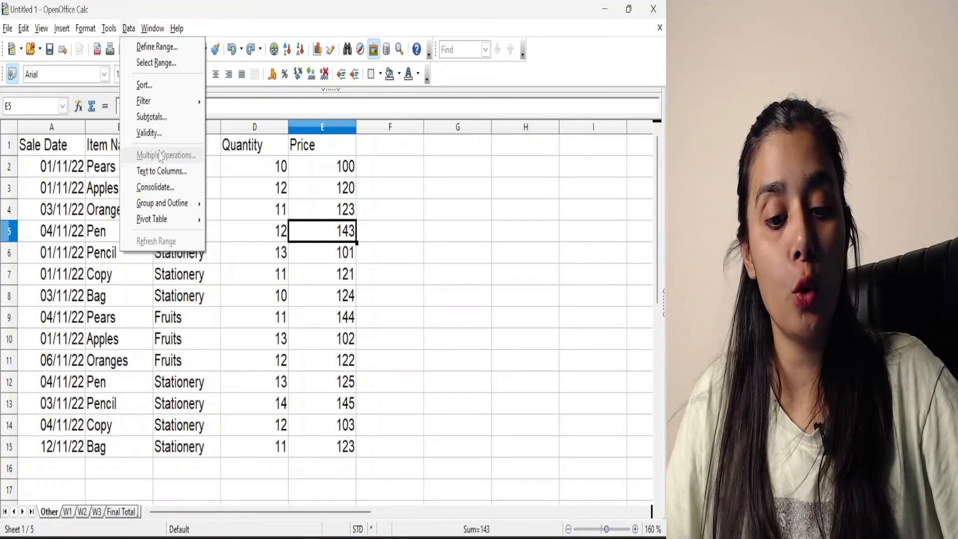
click(154, 118)
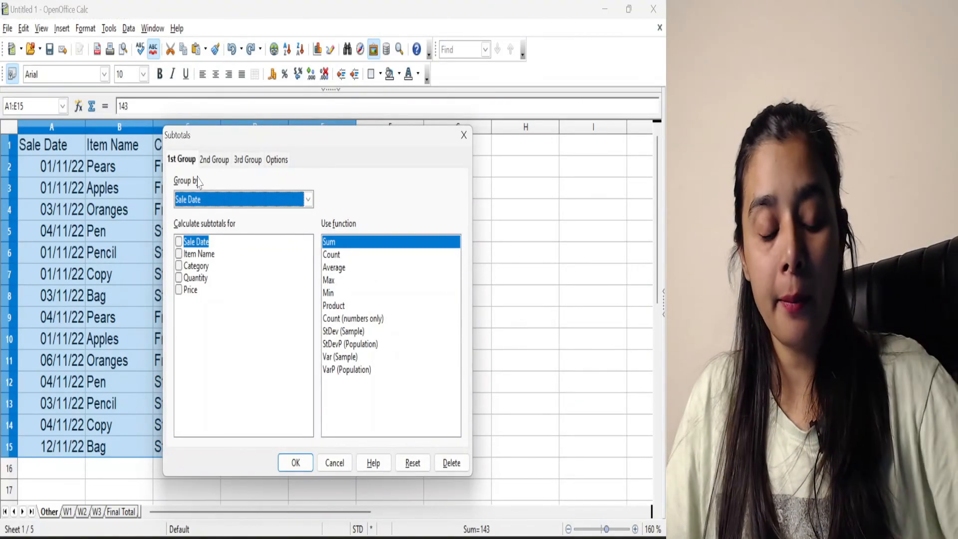
click(207, 200)
click(202, 209)
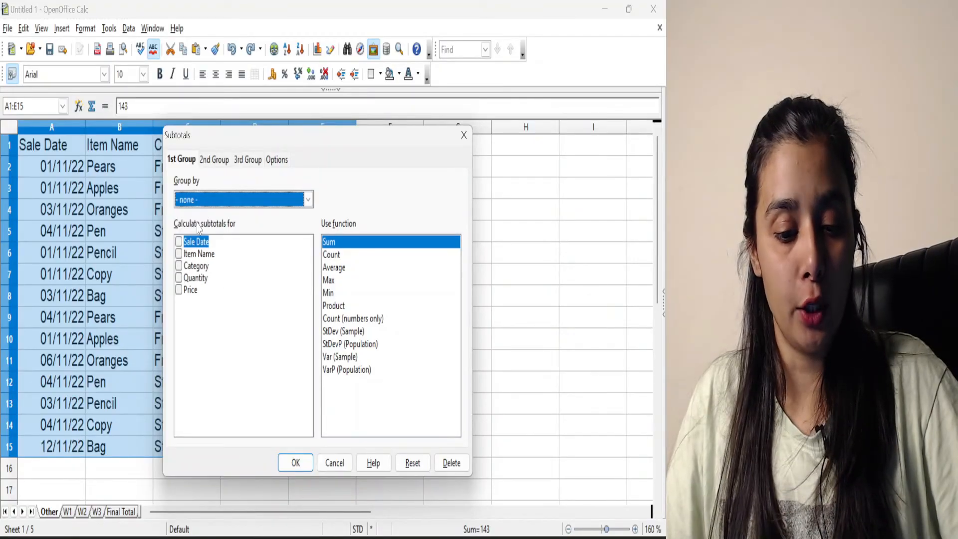
click(200, 202)
click(197, 223)
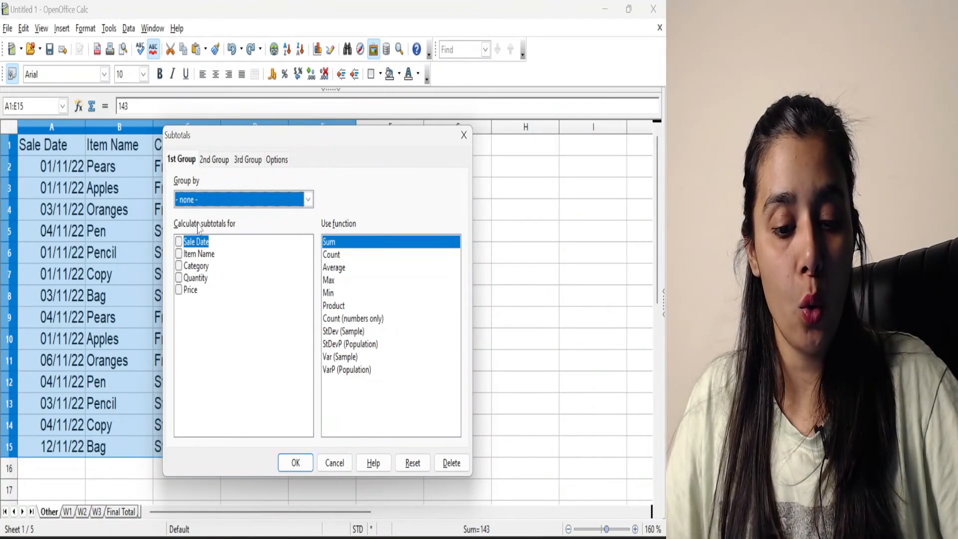
click(202, 200)
click(199, 221)
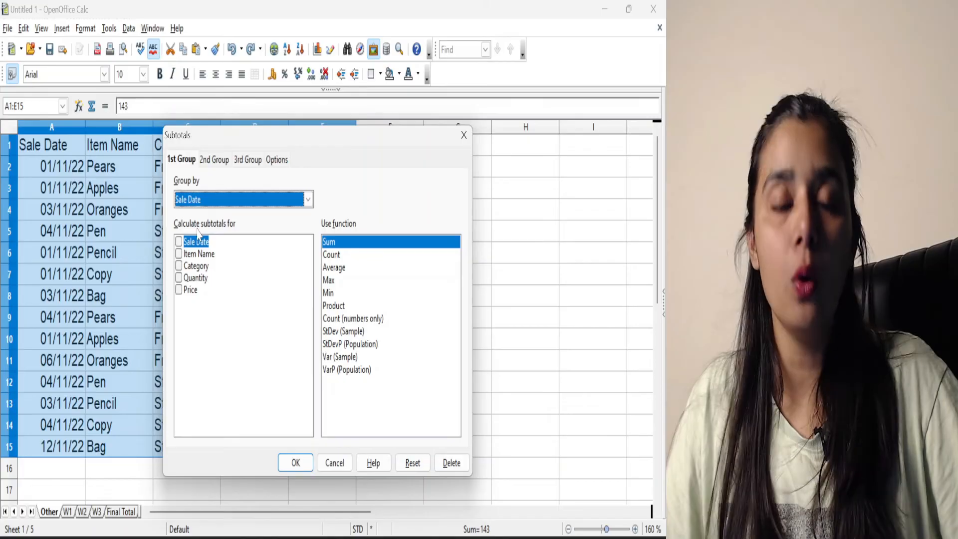
click(189, 291)
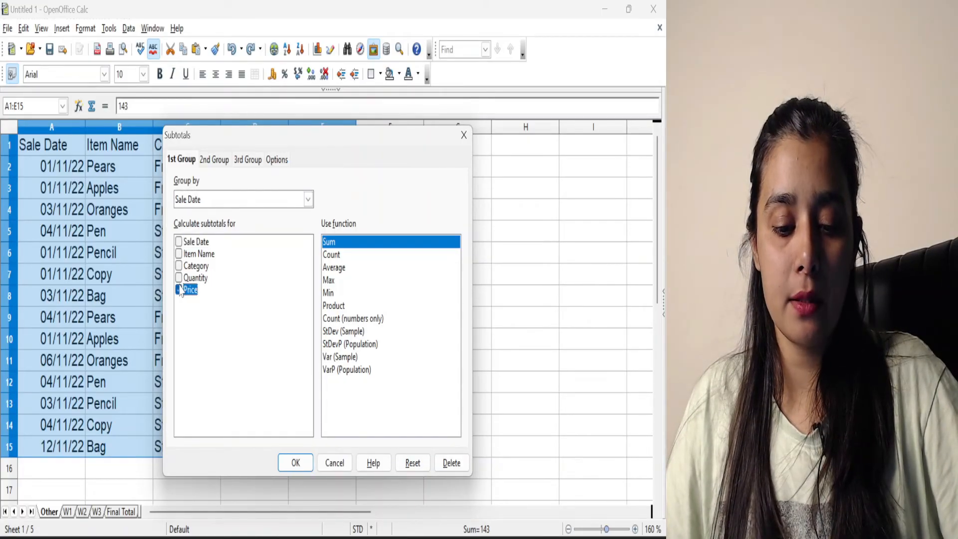
click(179, 279)
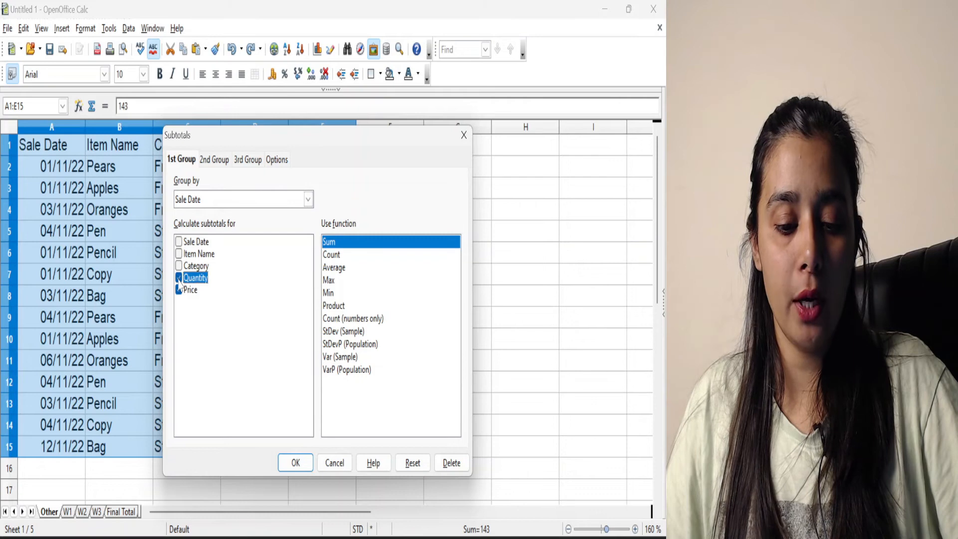
Step: Set the second Subtotals group to Item Name with Sum on Quantity and Price, and apply the nested subtotals
click(218, 159)
click(199, 202)
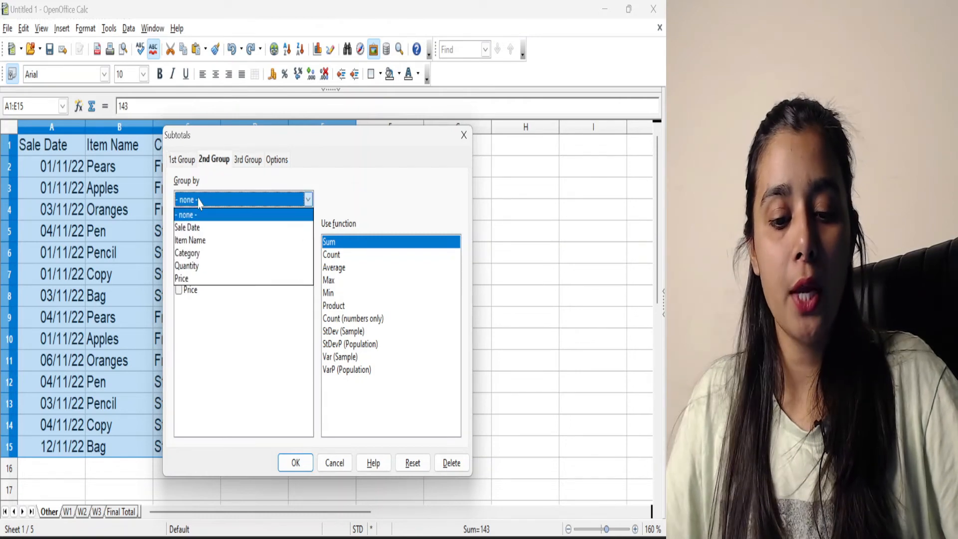
click(193, 240)
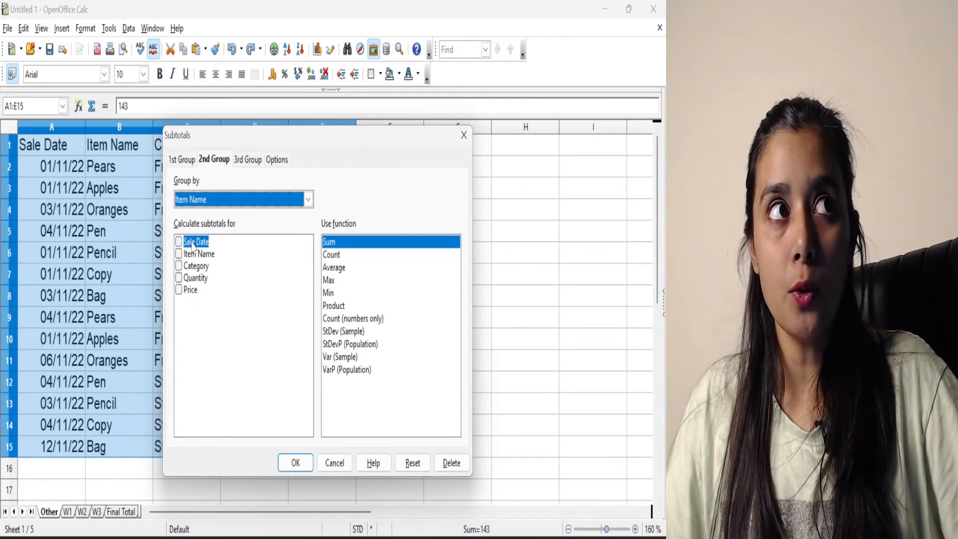
click(179, 278)
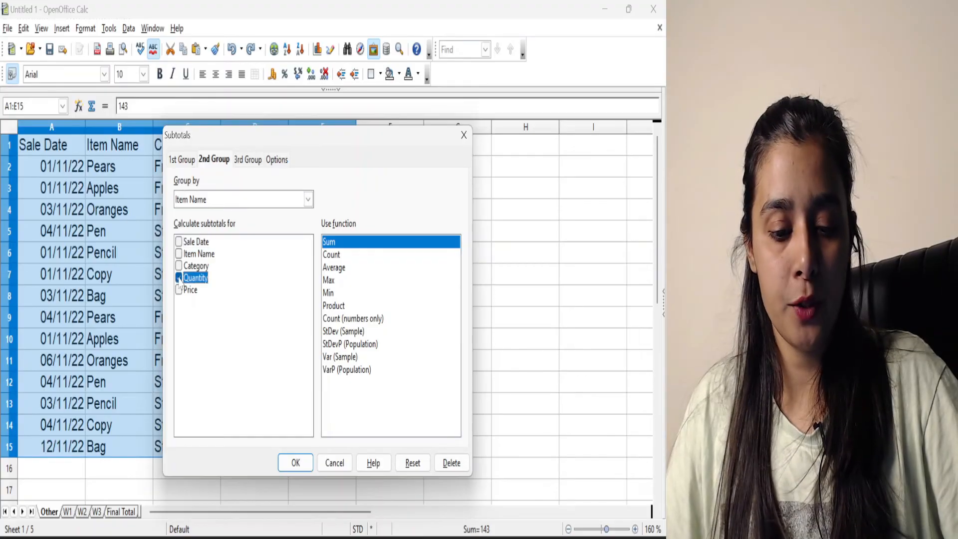
click(179, 290)
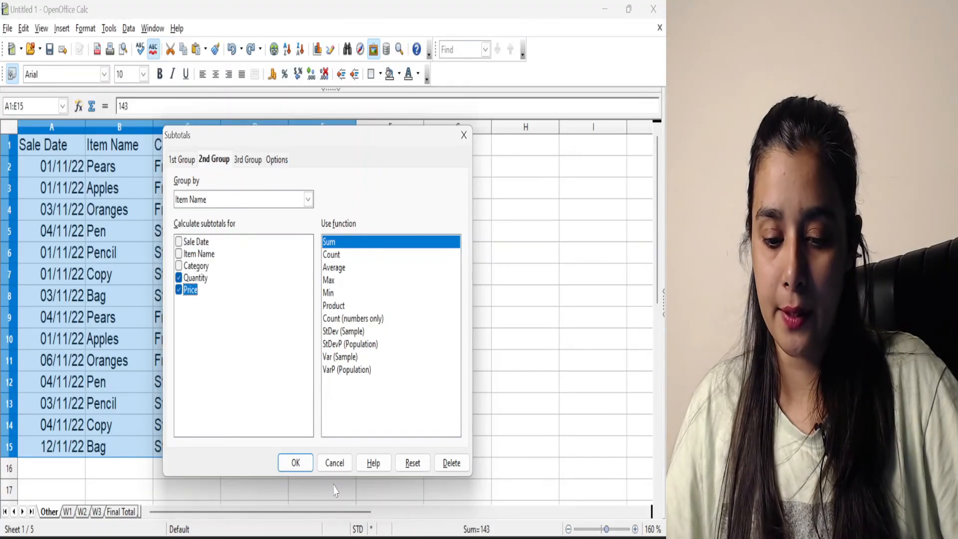
click(296, 463)
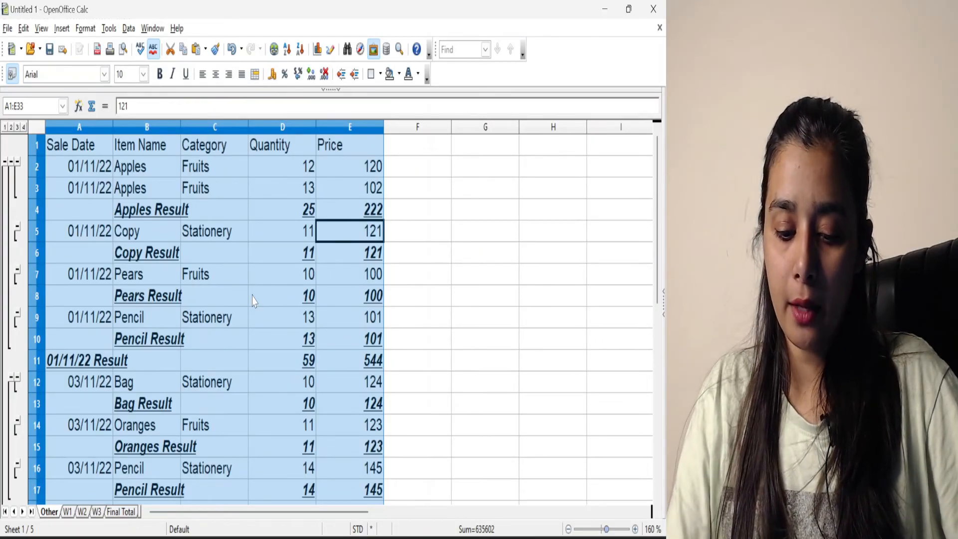
Step: Switch to PowerPoint and paste the screenshot of the nested Sale Date and Item Name subtotals onto a new slide
click(303, 538)
click(359, 474)
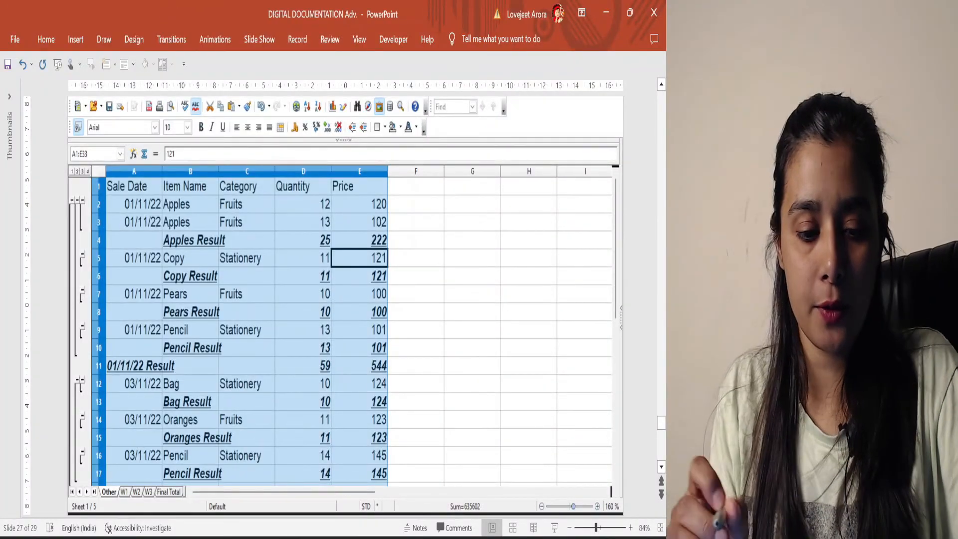
right_click(151, 145)
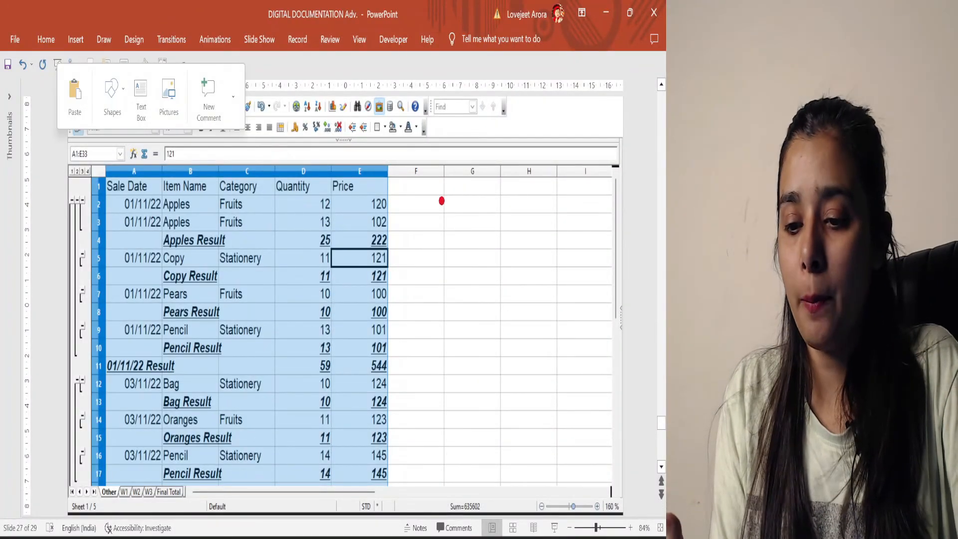
Step: Write a circled "1" beside the table in red, circle the two Apples entries, and label the number "Apples" with a connecting line
drag(438, 205, 459, 226)
mouse_move(467, 182)
mouse_down()
mouse_move(424, 209)
mouse_move(468, 180)
mouse_up()
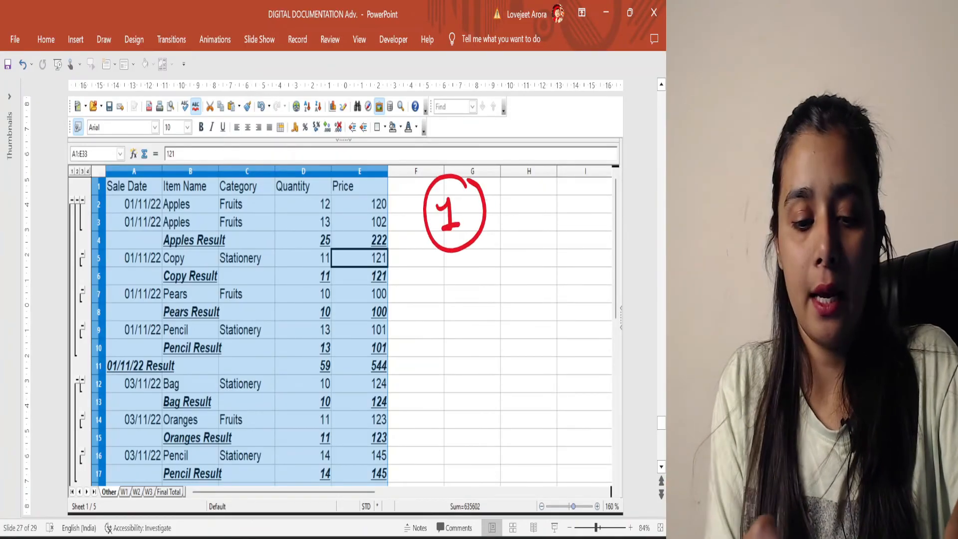
mouse_move(192, 194)
mouse_down()
mouse_move(159, 225)
mouse_move(200, 187)
mouse_move(167, 192)
mouse_up()
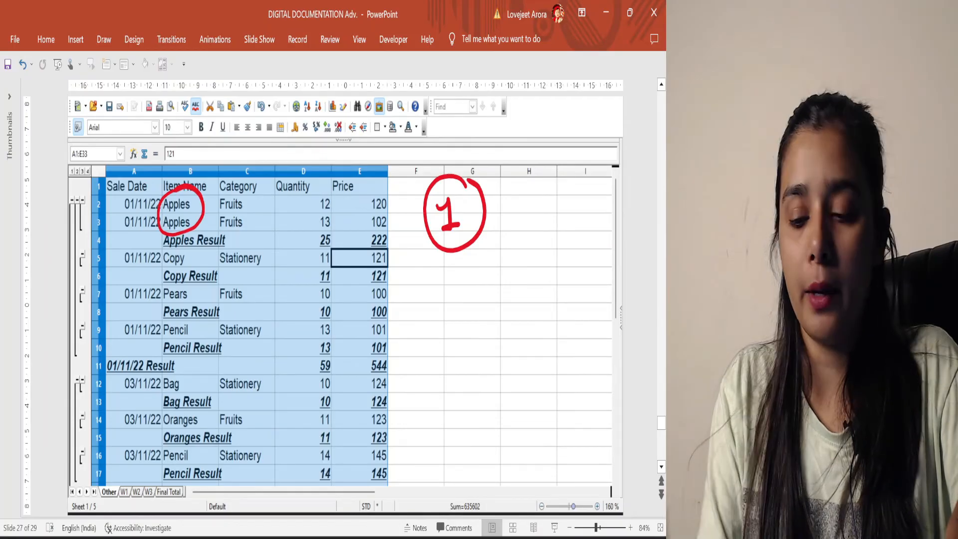
mouse_move(485, 203)
mouse_down()
mouse_move(537, 160)
mouse_move(571, 188)
mouse_move(588, 149)
mouse_up()
drag(556, 195, 585, 184)
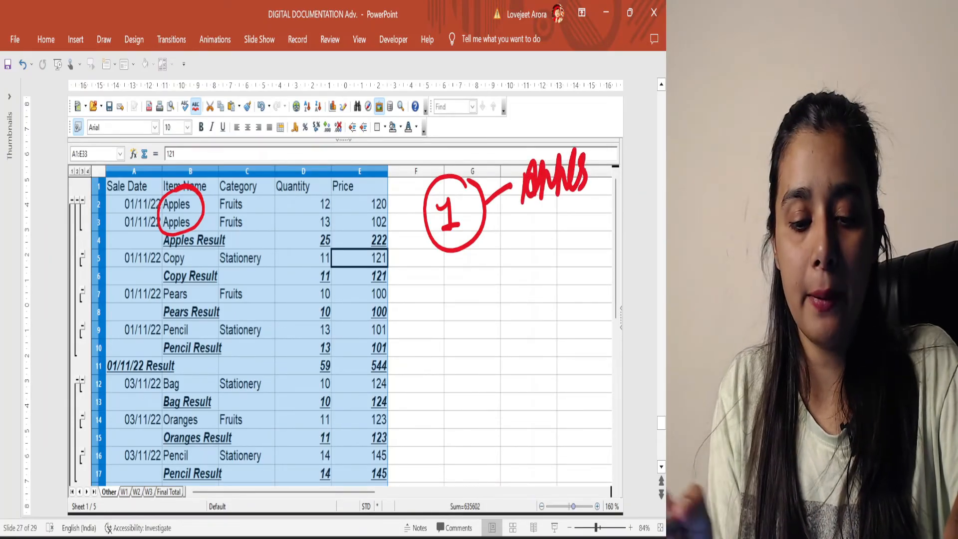
Step: Circle the Fruits category of the Apples rows and the quantity and price subtotals of Apples in red
mouse_move(252, 190)
mouse_down()
mouse_move(222, 231)
mouse_move(241, 201)
mouse_up()
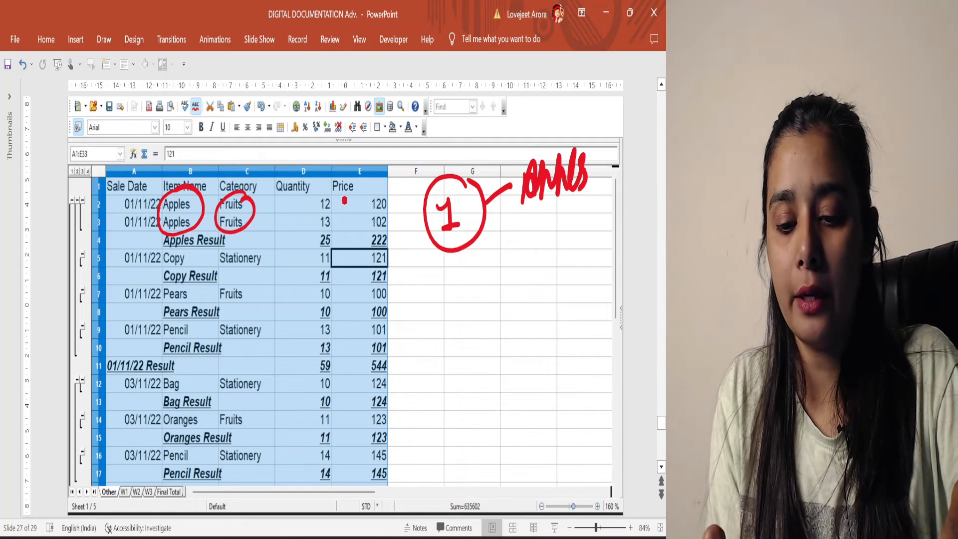
mouse_move(333, 232)
mouse_down()
mouse_move(375, 246)
mouse_move(391, 231)
mouse_up()
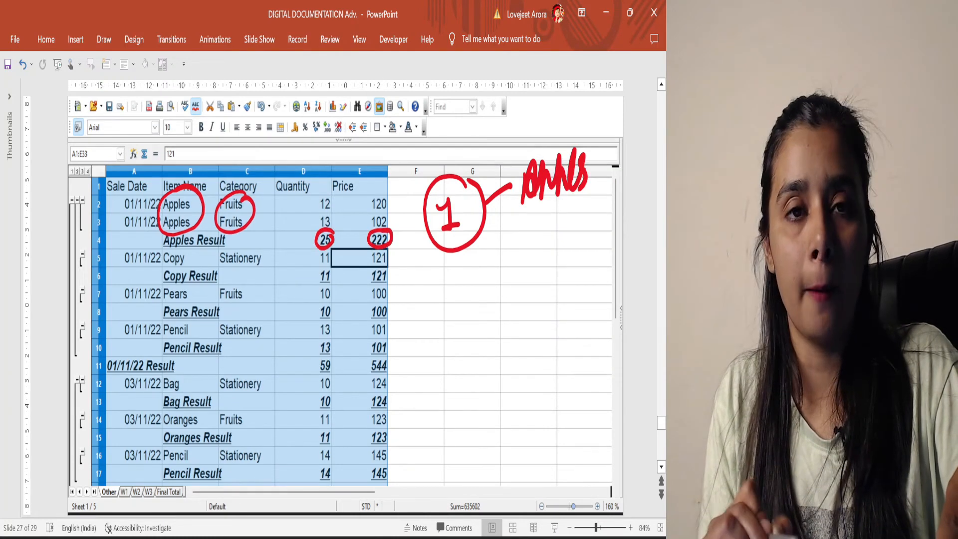
Step: Tick the Copy and Pears rows dated 01/11/22 in red and circle the Copy Result quantity and price subtotals
drag(110, 260, 139, 254)
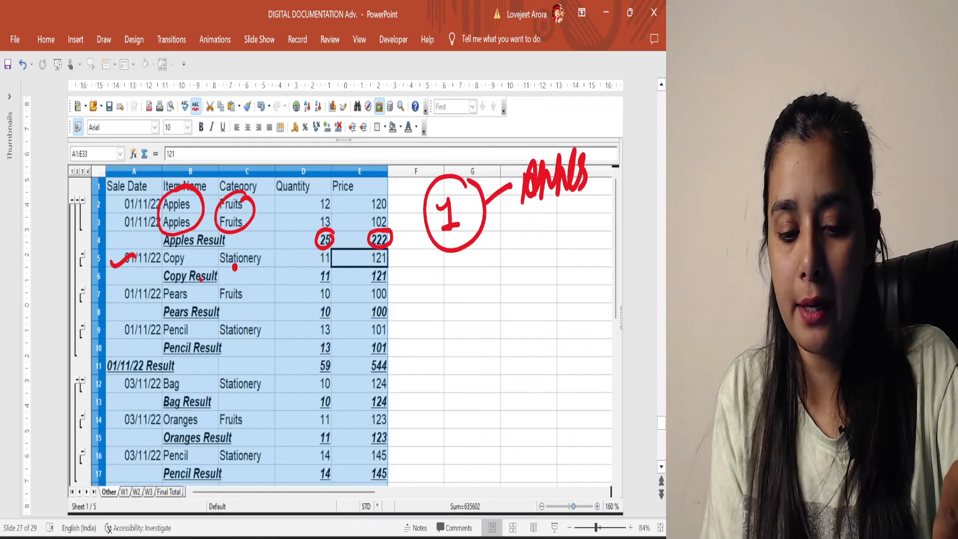
drag(329, 266, 382, 265)
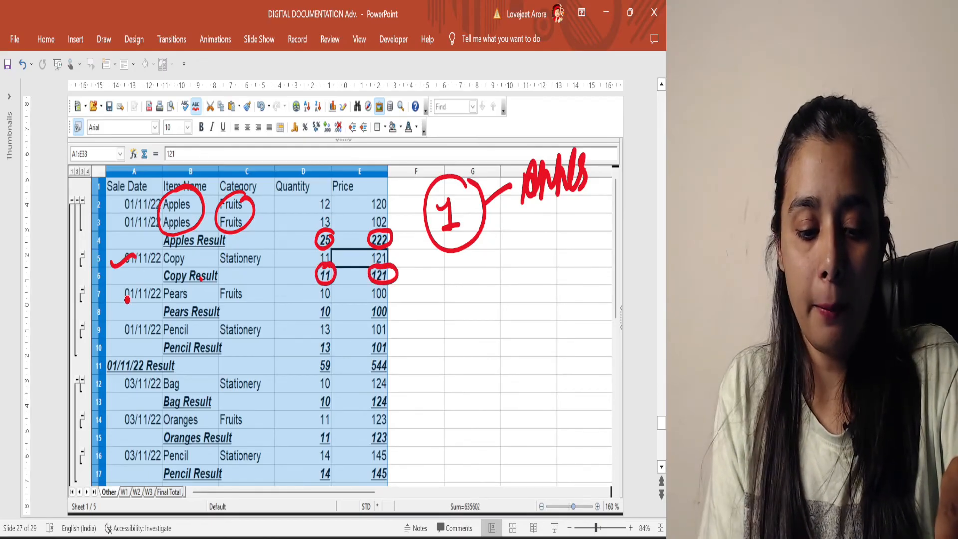
drag(117, 295, 133, 288)
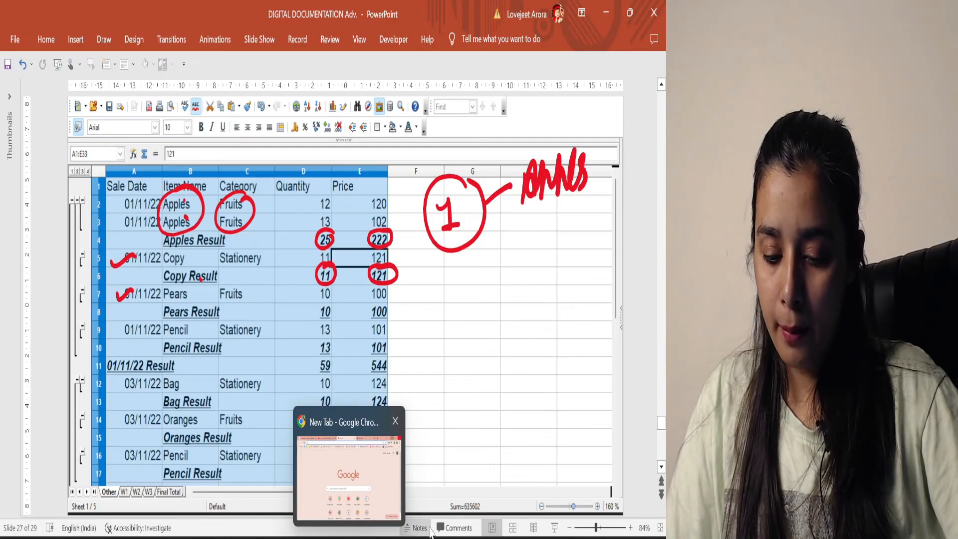
Step: Switch to OpenOffice Calc, set the second Subtotals group to Category while keeping Sum on Quantity and Price, and apply it
click(464, 537)
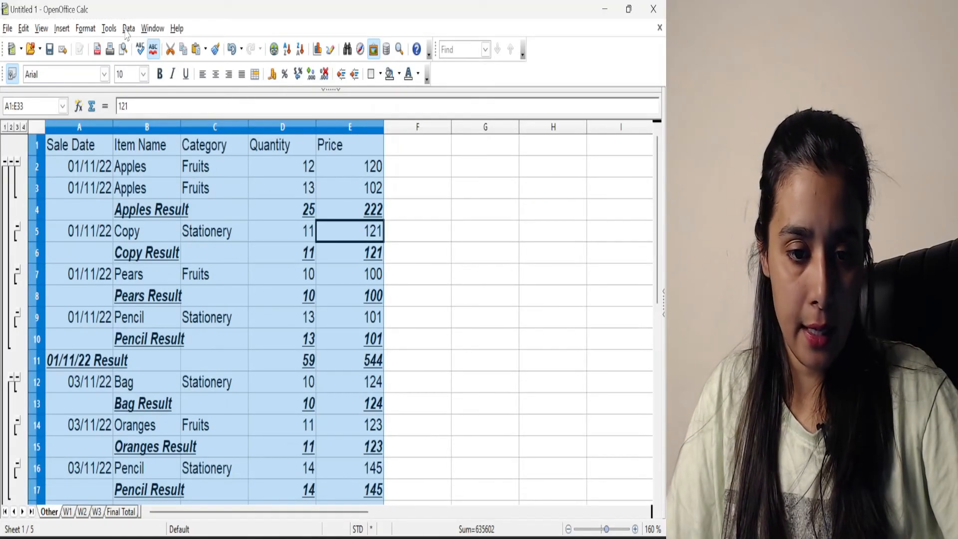
click(128, 29)
click(155, 121)
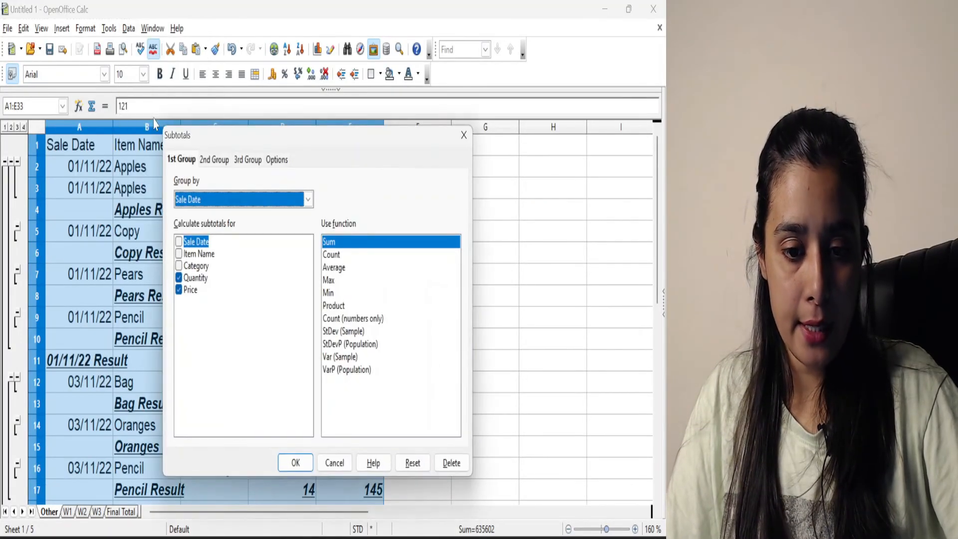
click(223, 161)
click(219, 195)
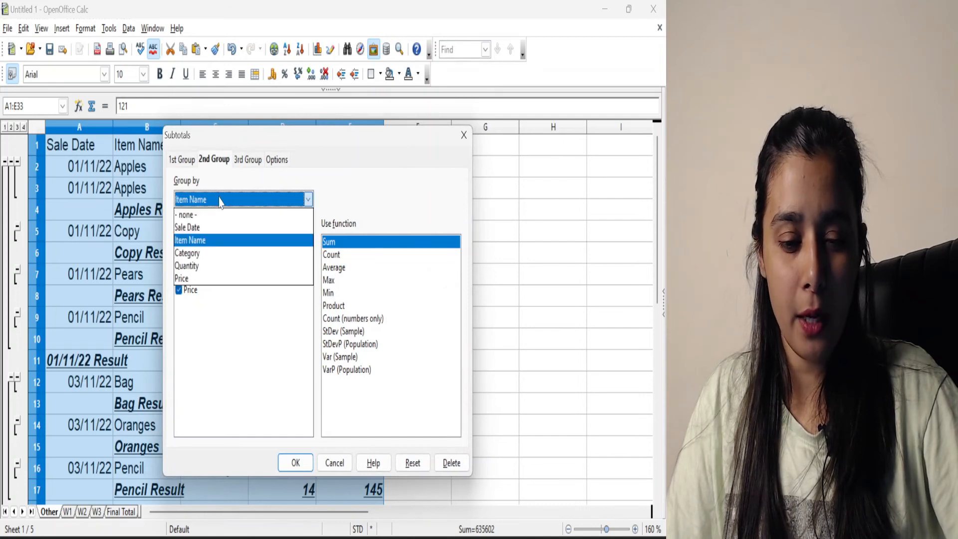
click(195, 250)
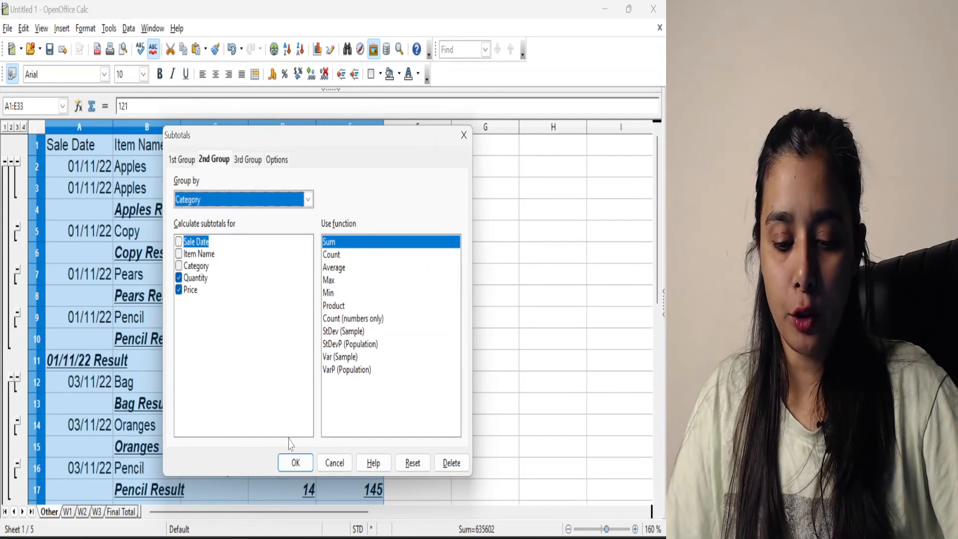
click(295, 462)
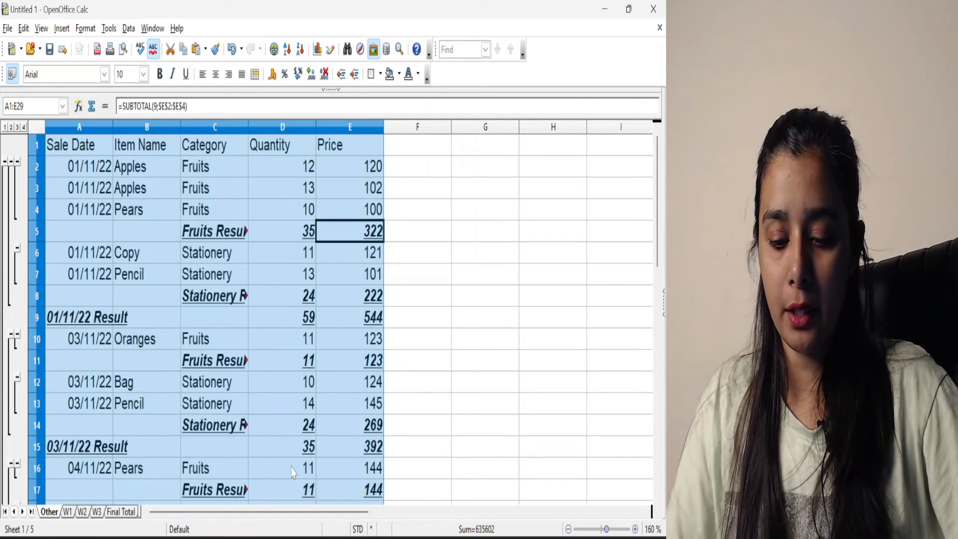
Step: Switch to PowerPoint and paste the screenshot of the nested Sale Date and Category subtotals onto a new slide
click(364, 474)
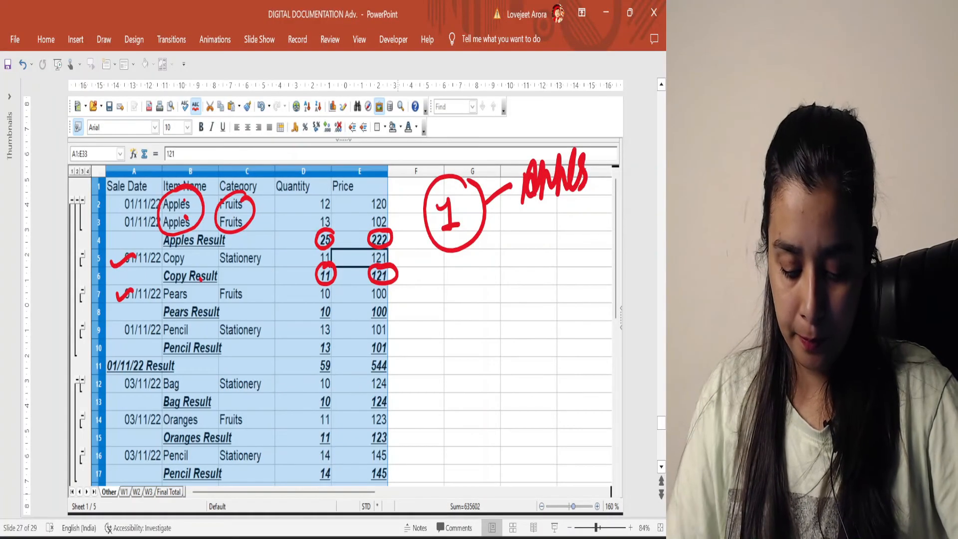
key(ctrl+m)
key(ctrl+v)
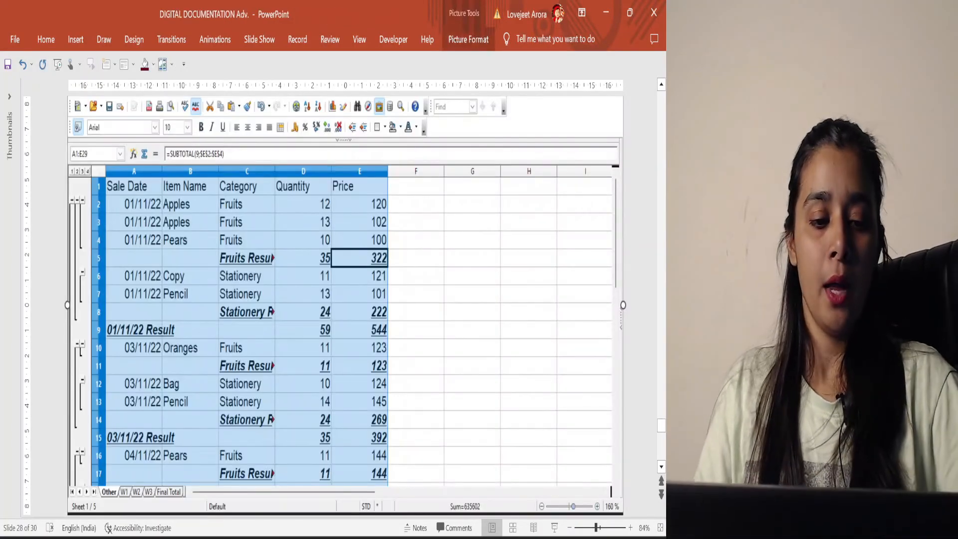
key(Escape)
Step: Write a circled "1" beside the table in red, tick the Apples and Pears items of 01/11/22, and circle their Fruits category
drag(456, 246, 468, 269)
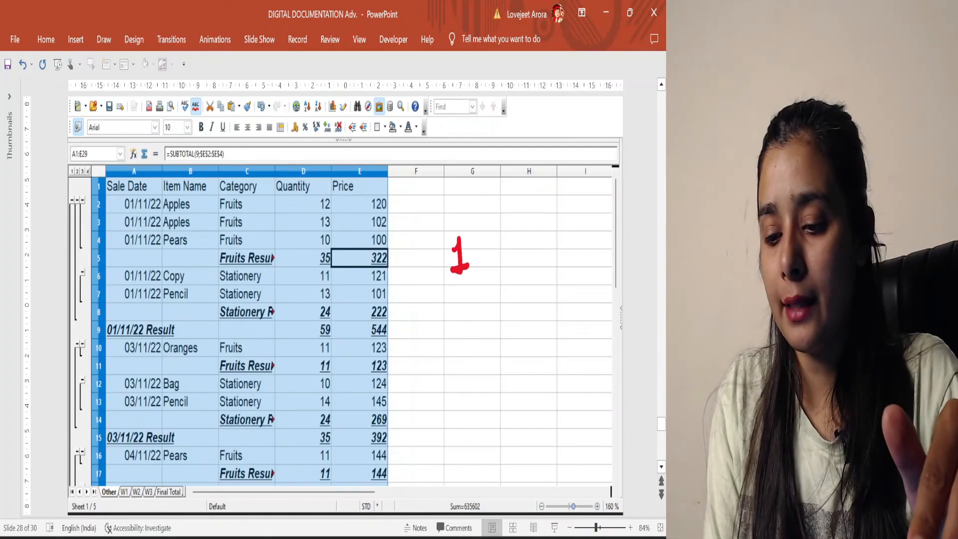
drag(469, 220, 476, 220)
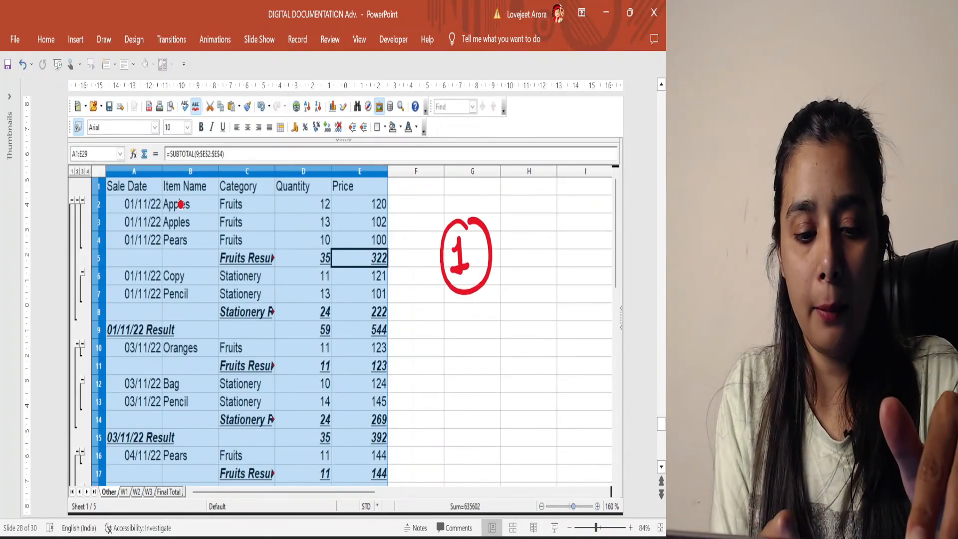
drag(181, 204, 197, 200)
mouse_move(182, 220)
mouse_down()
mouse_move(193, 217)
mouse_move(191, 243)
mouse_up()
mouse_move(249, 192)
mouse_down()
mouse_move(215, 199)
mouse_move(248, 240)
mouse_move(241, 194)
mouse_up()
Step: Label the circled 1 "Fruits" with a connecting line, circle the Fruits quantity subtotal, and write "35" and "322" by the label
mouse_move(495, 249)
mouse_down()
mouse_move(522, 230)
mouse_move(527, 259)
mouse_move(559, 221)
mouse_move(576, 234)
mouse_move(588, 211)
mouse_move(579, 232)
mouse_up()
click(498, 230)
drag(329, 238, 335, 236)
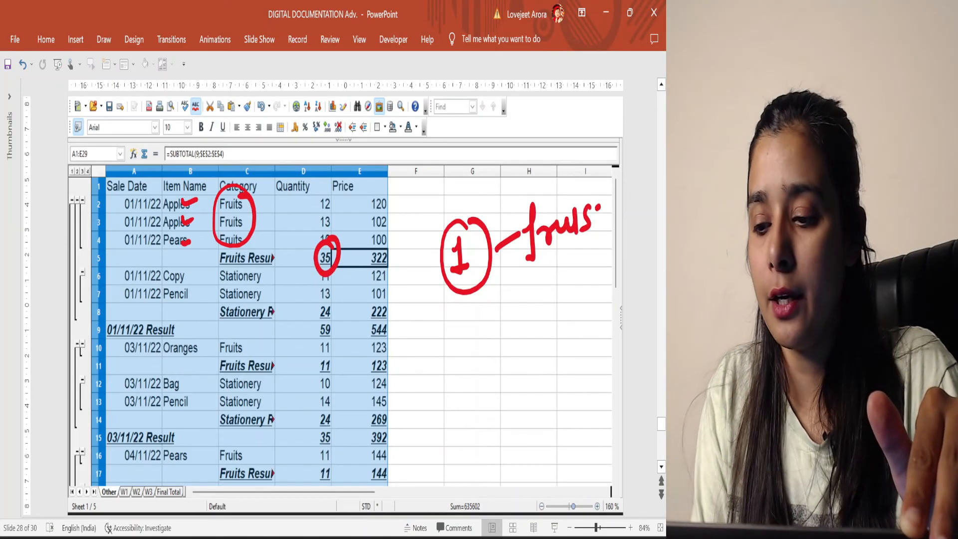
mouse_move(597, 205)
mouse_down()
mouse_move(594, 231)
mouse_move(612, 229)
mouse_move(583, 280)
mouse_move(619, 266)
mouse_up()
Step: Draw a circled "S" connected below the circled 1 and circle the Stationery quantity subtotal of 01/11/22
drag(471, 294, 471, 325)
mouse_move(469, 317)
mouse_down()
mouse_move(452, 371)
mouse_move(464, 320)
mouse_move(465, 367)
mouse_up()
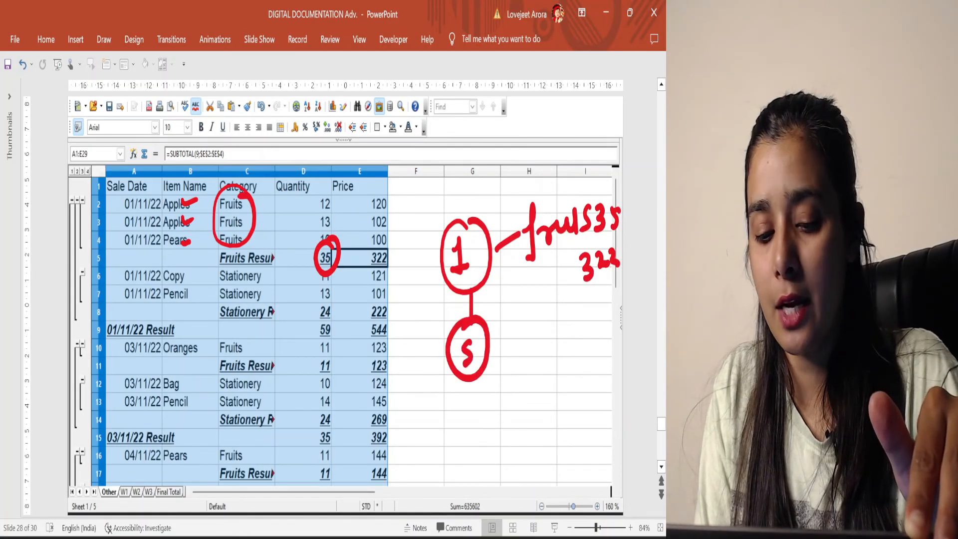
drag(331, 299, 337, 300)
Step: Branch a "24" and a circled "222" off the circled S with connecting lines
drag(469, 383, 469, 403)
drag(463, 420, 480, 437)
drag(492, 410, 497, 424)
drag(493, 411, 495, 435)
drag(488, 354, 535, 381)
mouse_move(532, 377)
mouse_down()
mouse_move(561, 367)
mouse_move(537, 373)
mouse_move(542, 404)
mouse_up()
drag(542, 386, 554, 394)
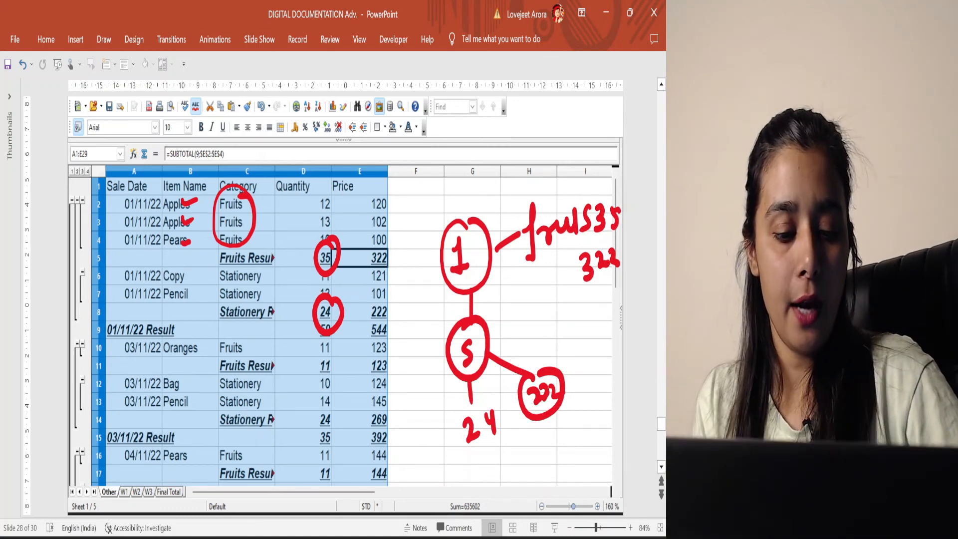
Step: Outline the 03/11/22 dates and item names in red with an arrow, and circle their Fruits and Stationery categories
mouse_move(195, 330)
mouse_down()
mouse_move(115, 344)
mouse_move(164, 428)
mouse_move(203, 339)
mouse_move(163, 406)
mouse_move(163, 425)
mouse_up()
drag(134, 385, 149, 418)
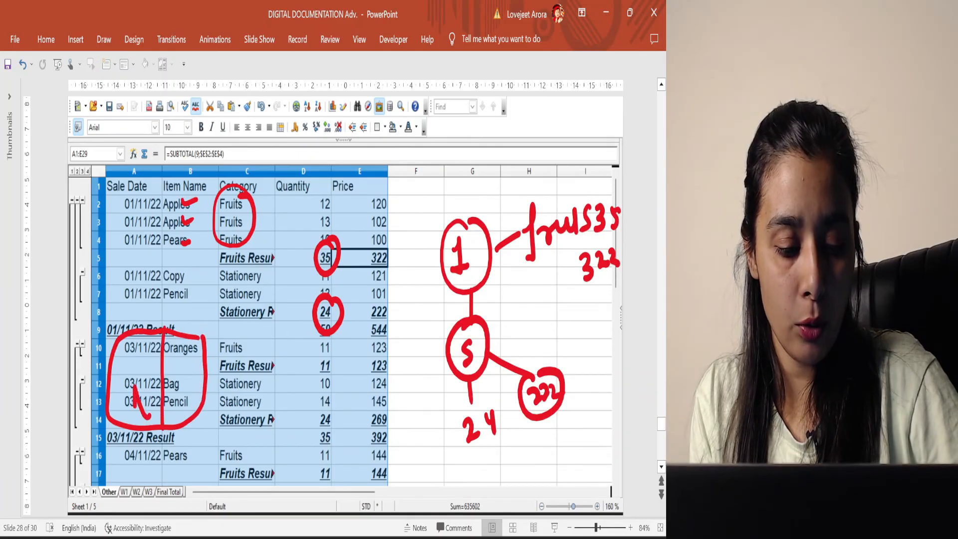
mouse_move(251, 344)
mouse_down()
mouse_move(227, 330)
mouse_move(250, 343)
mouse_up()
mouse_move(260, 376)
mouse_down()
mouse_move(267, 396)
mouse_move(257, 373)
mouse_up()
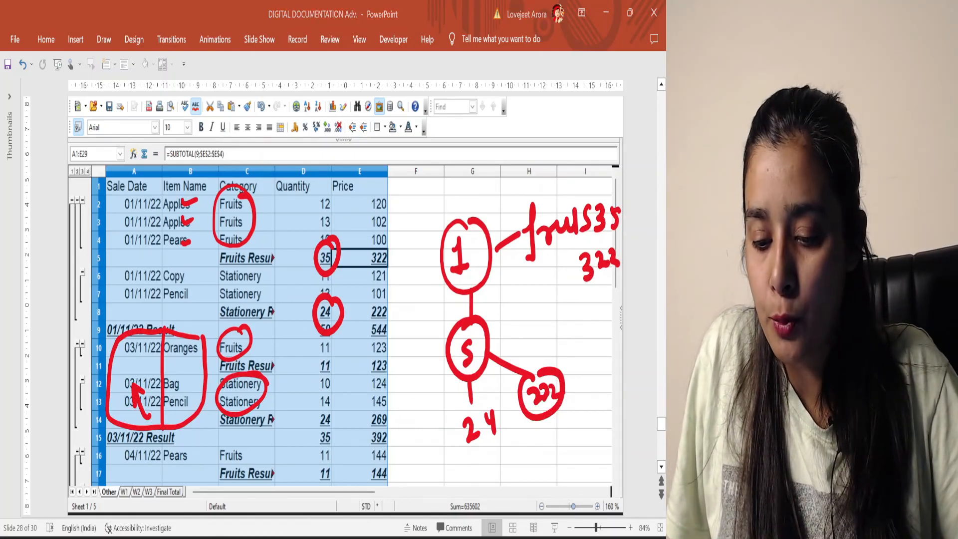
Step: Switch to OpenOffice Calc, undo the applied subtotals on the sales data, and open the Subtotals settings
key(alt+Tab)
key(ctrl+z)
key(ctrl+z)
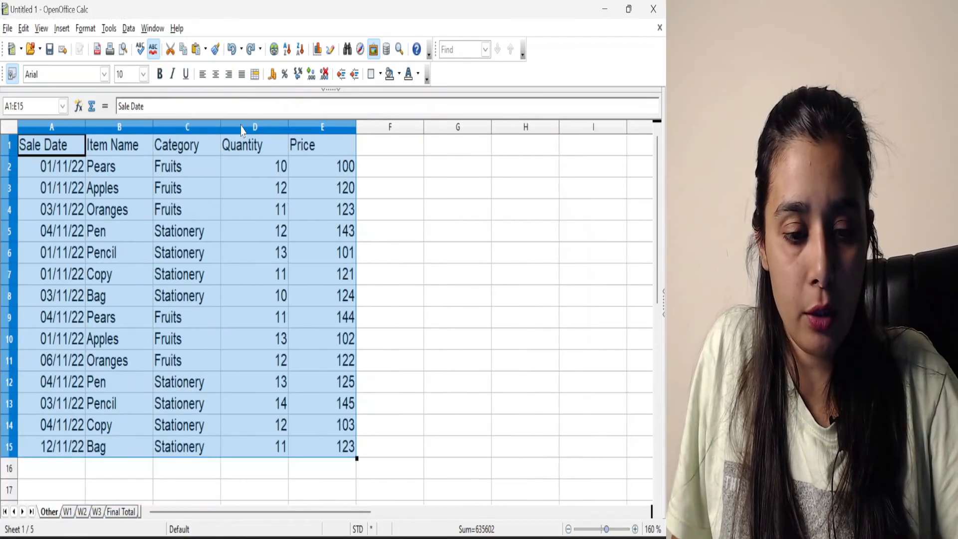
click(128, 29)
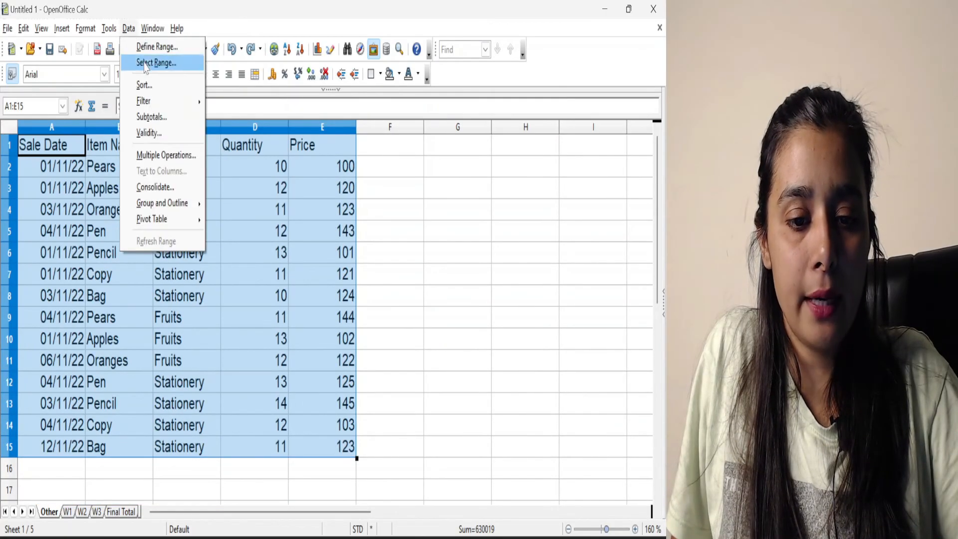
click(158, 123)
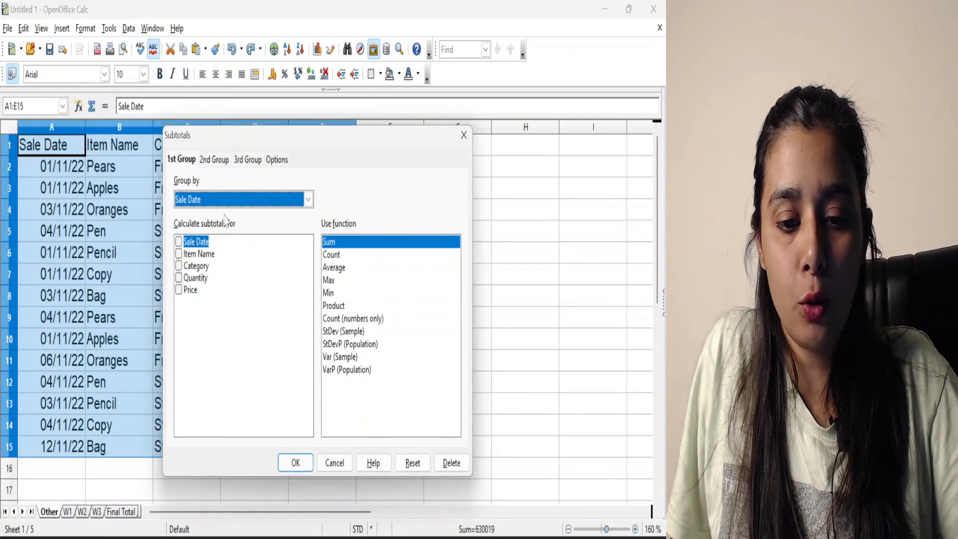
click(181, 244)
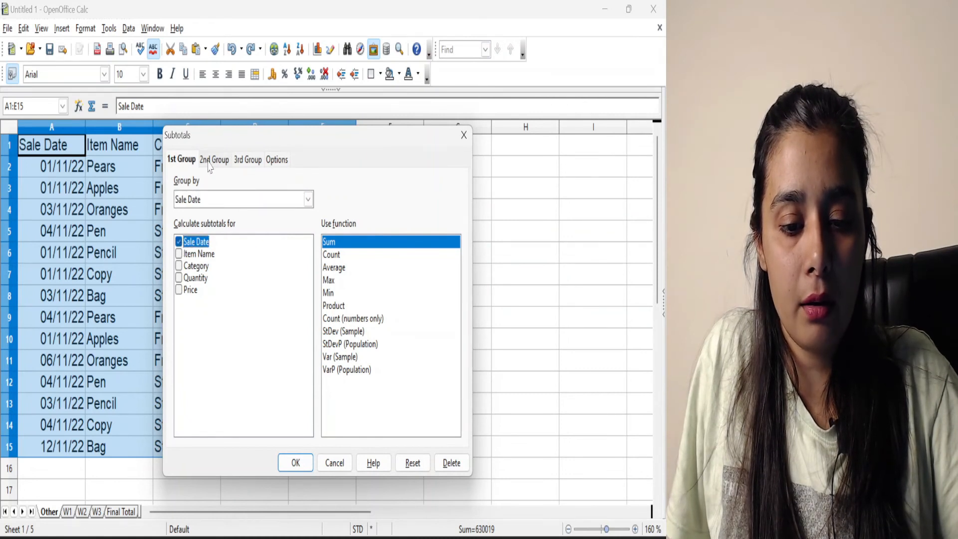
click(200, 206)
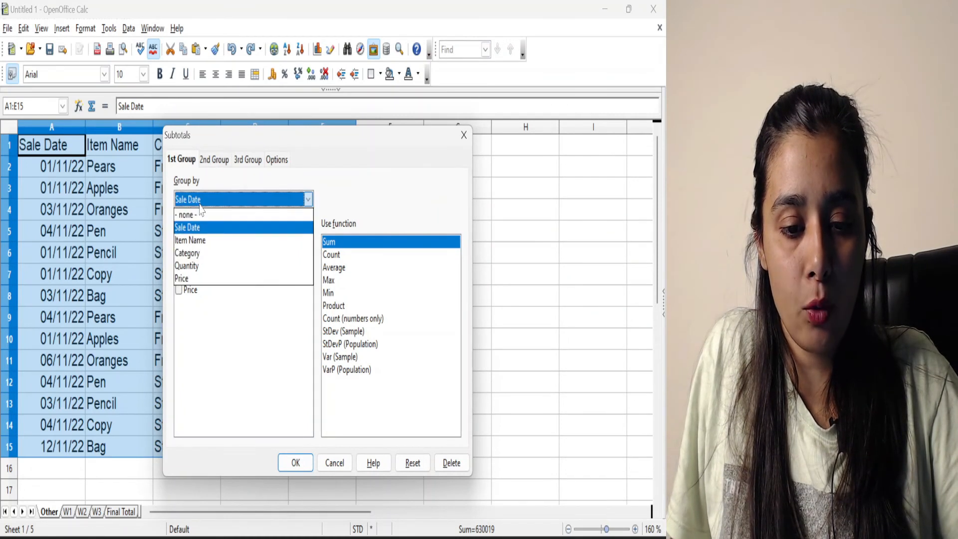
click(192, 227)
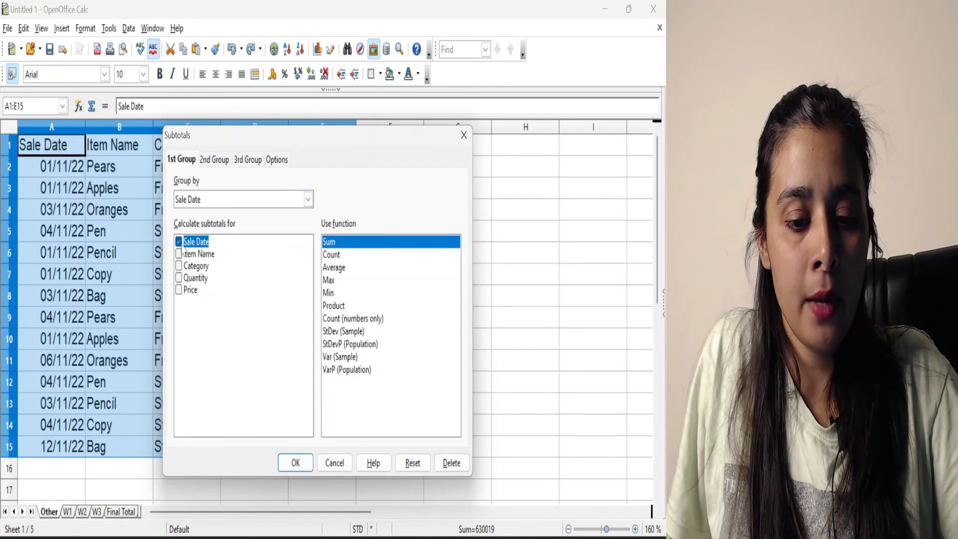
click(179, 242)
click(178, 278)
click(178, 291)
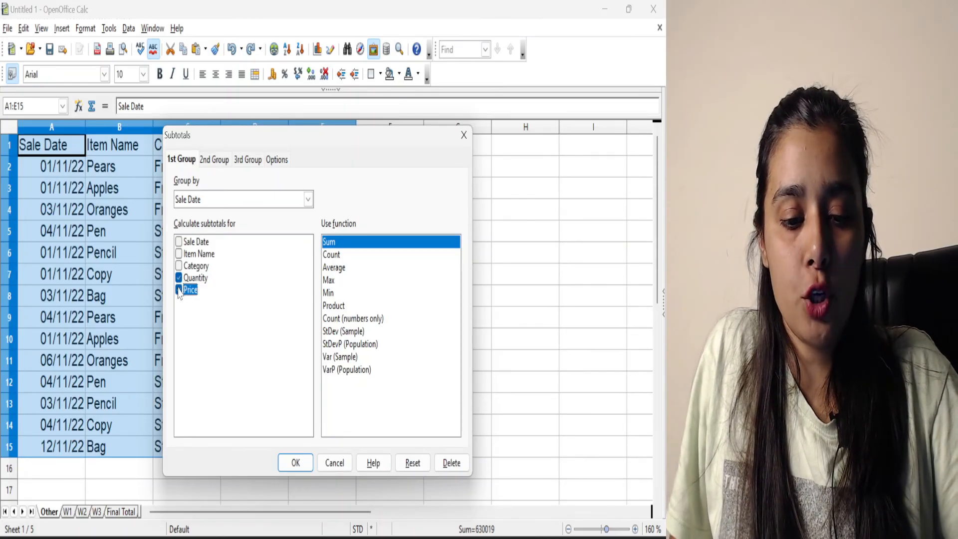
click(178, 278)
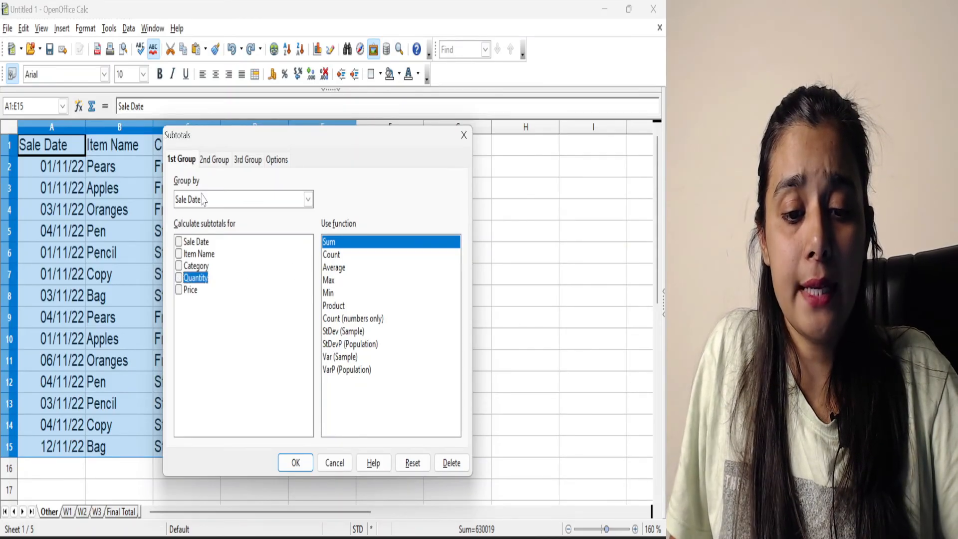
Step: Use Count on Item Name in the Sale Date first group and in a Category second group, and apply the nested subtotals
click(179, 254)
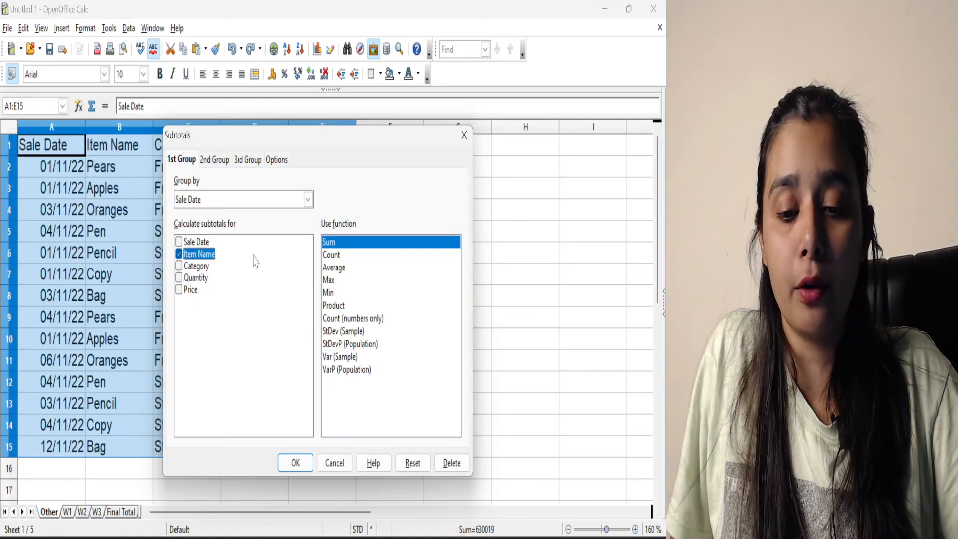
click(331, 258)
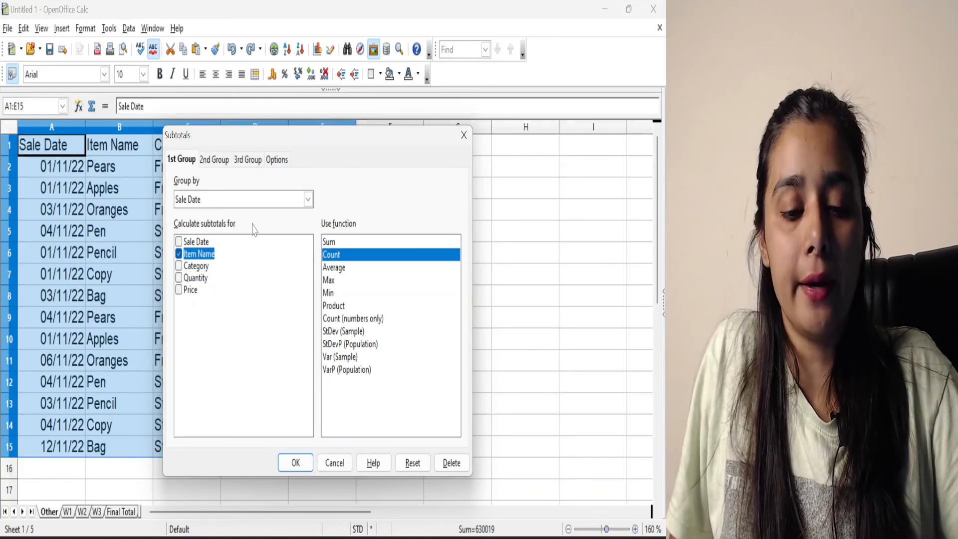
click(213, 161)
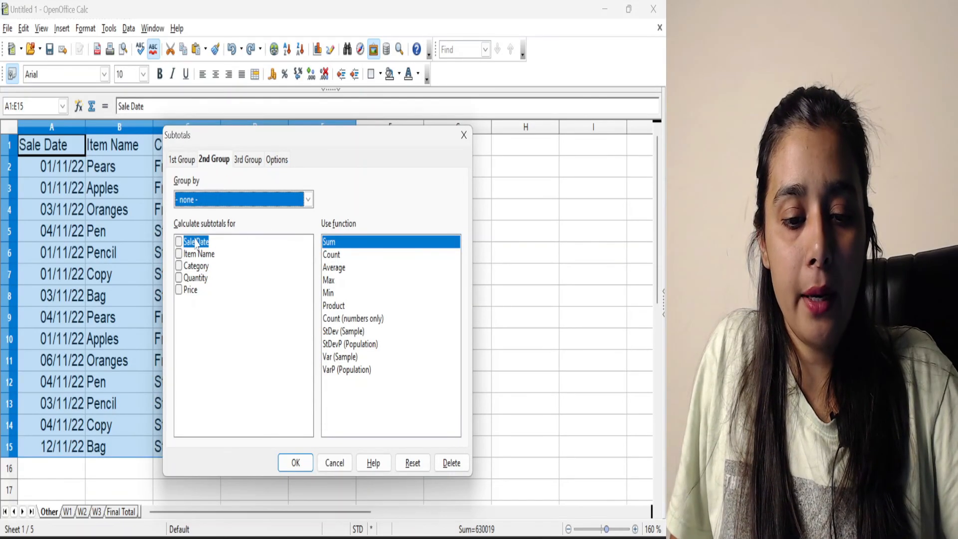
click(222, 201)
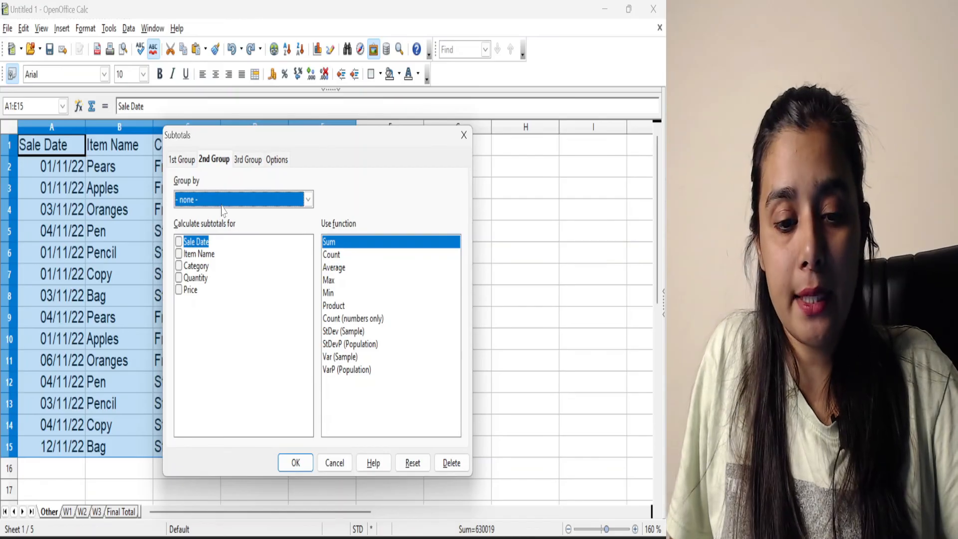
click(195, 254)
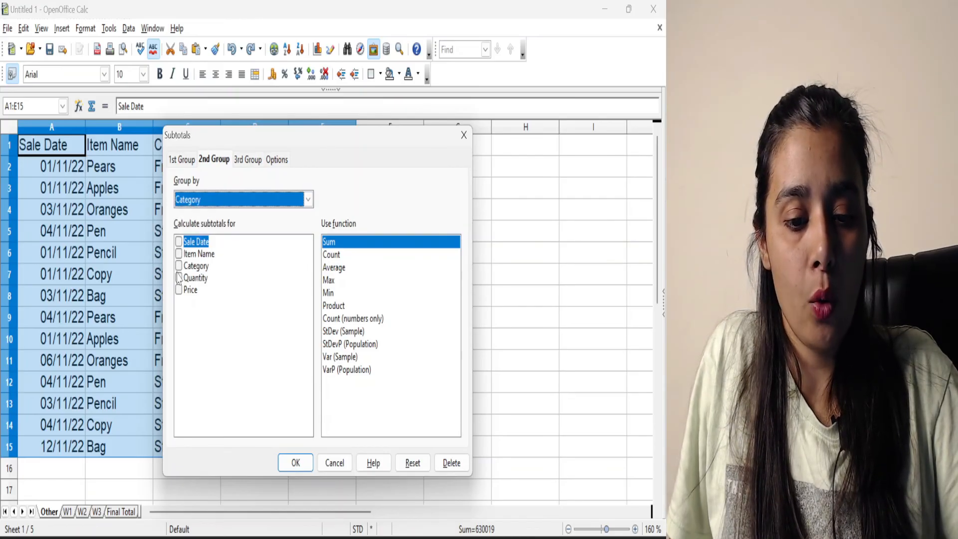
click(178, 255)
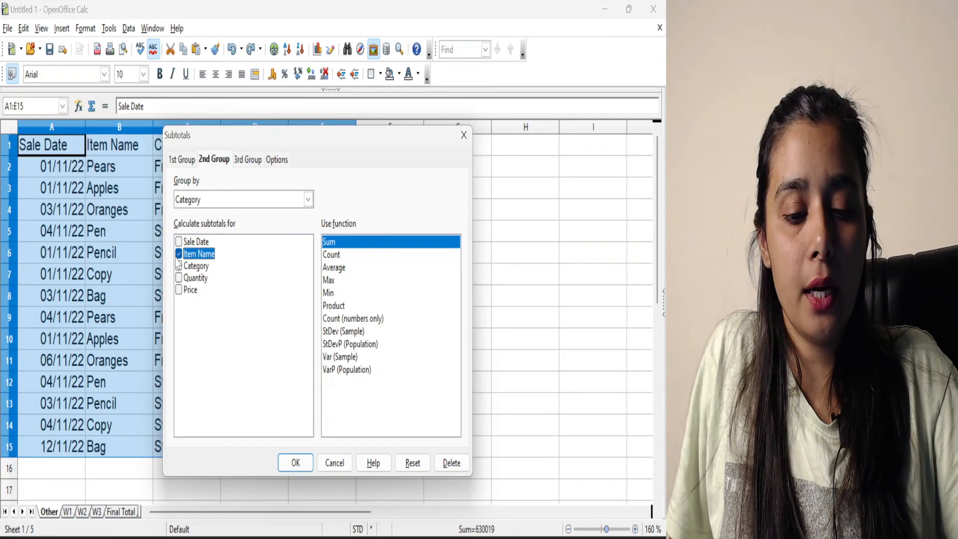
click(333, 256)
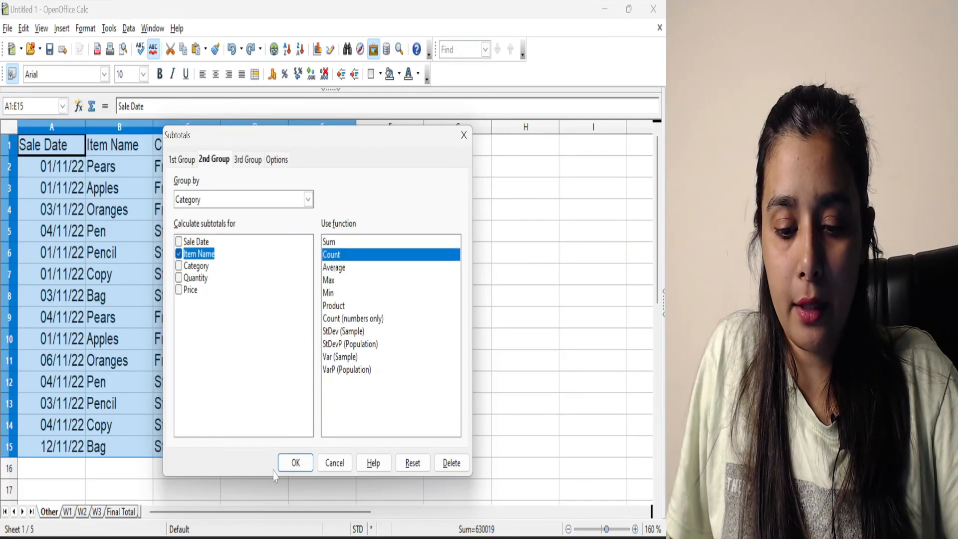
click(295, 463)
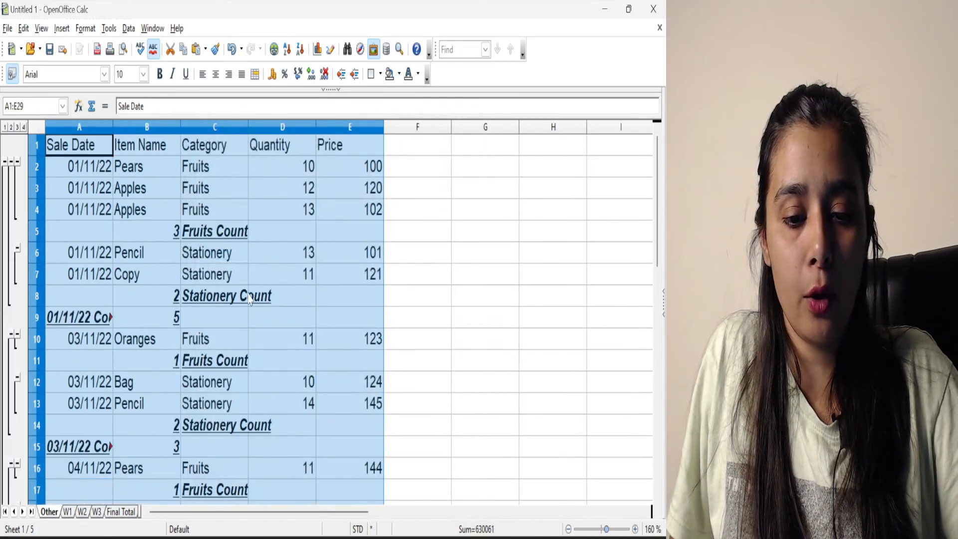
Step: Examine the Stationery Count label and the Fruits count formula of 01/11/22
click(249, 300)
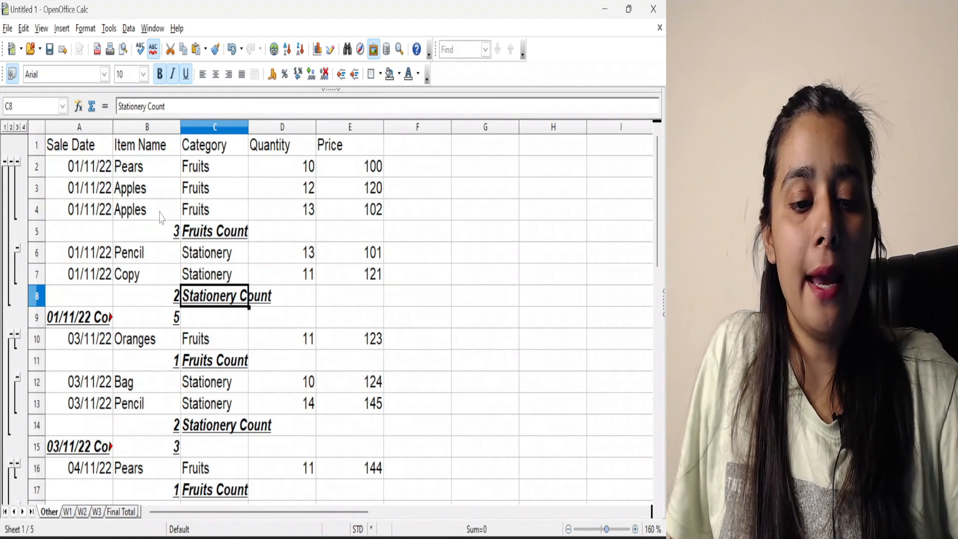
click(171, 232)
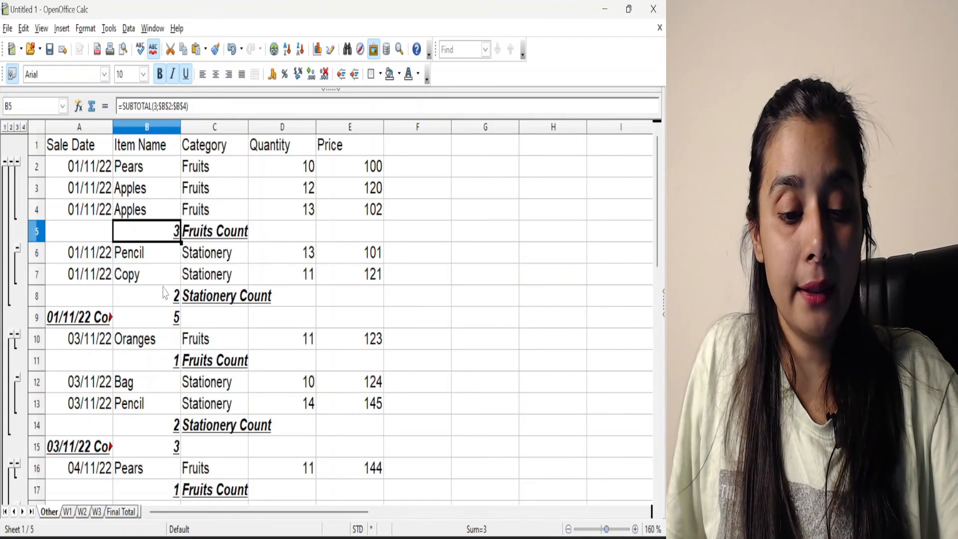
Step: Select the 01/11/22 total count in Calc, switch to PowerPoint, and paste the sheet screenshot onto a new slide
click(173, 302)
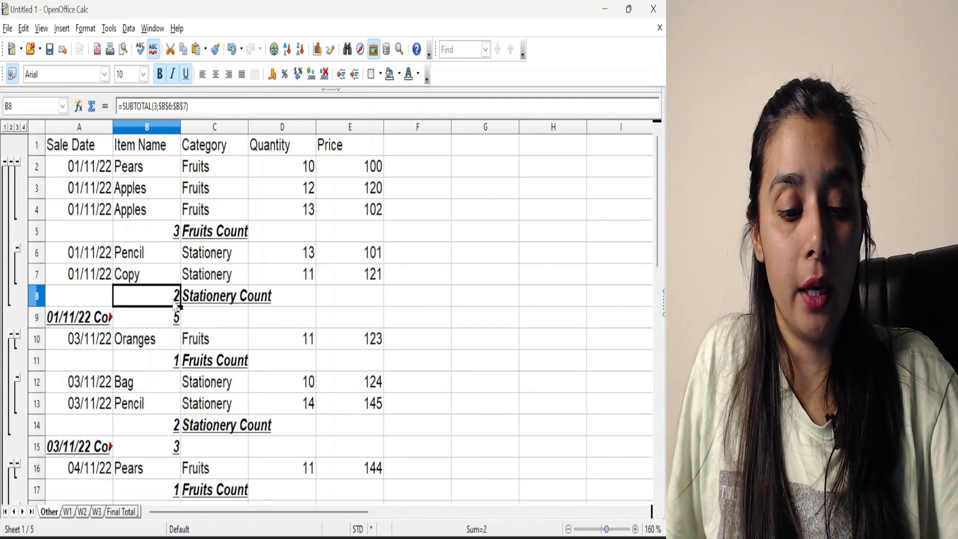
click(171, 325)
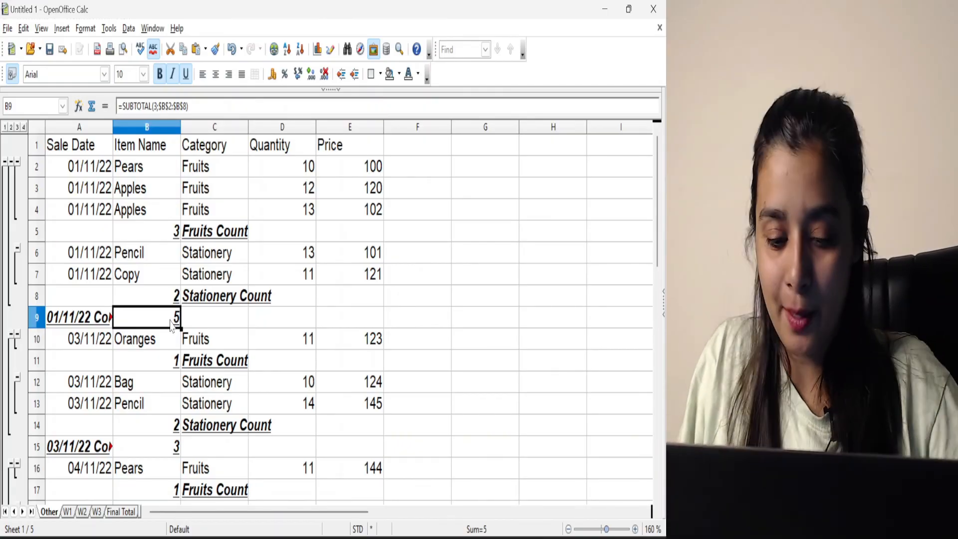
click(305, 538)
click(366, 476)
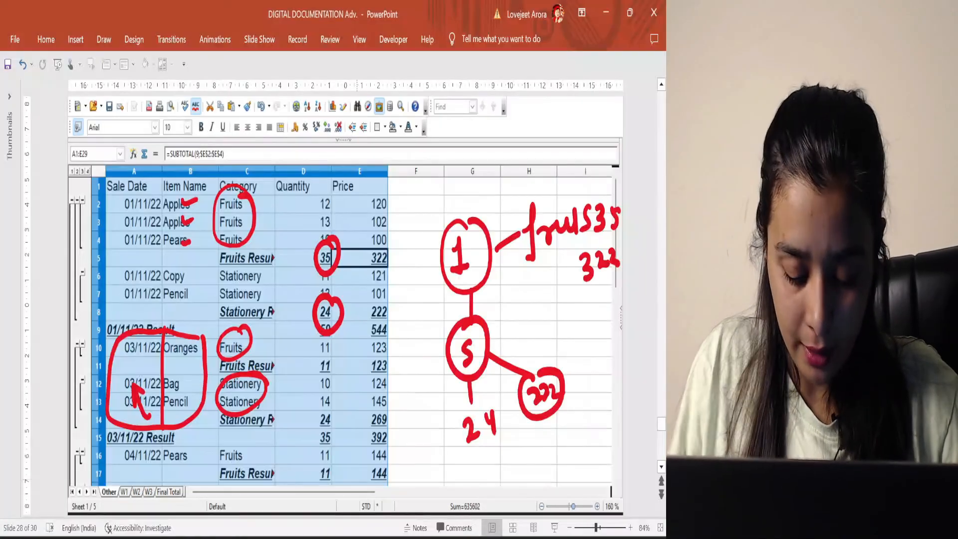
key(ctrl+m)
key(ctrl+v)
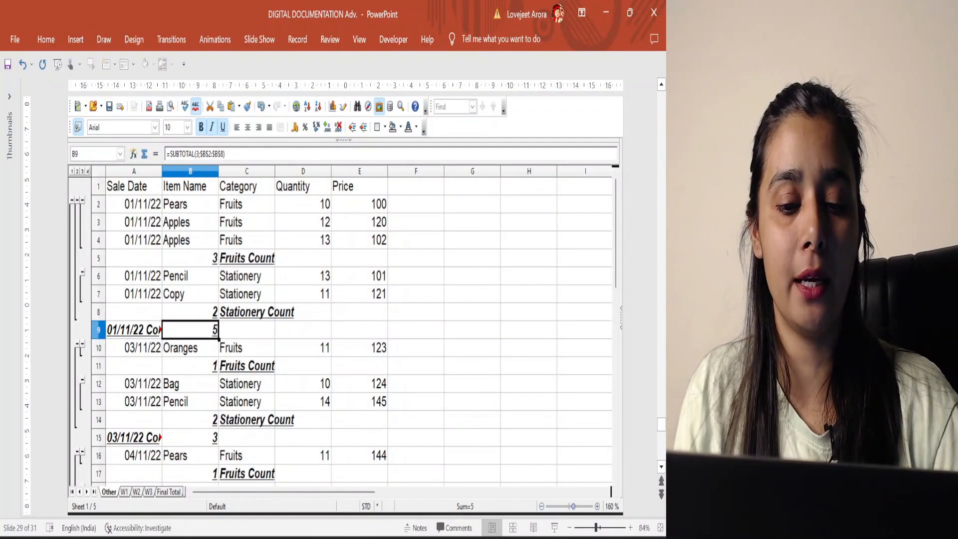
Step: Circle the first 01/11/22 dates in red and draw a circled 1 linked to a circled F and a 3
mouse_move(145, 175)
mouse_down()
mouse_move(159, 234)
mouse_move(136, 169)
mouse_up()
drag(433, 190, 437, 219)
drag(444, 174, 489, 188)
drag(506, 173, 506, 203)
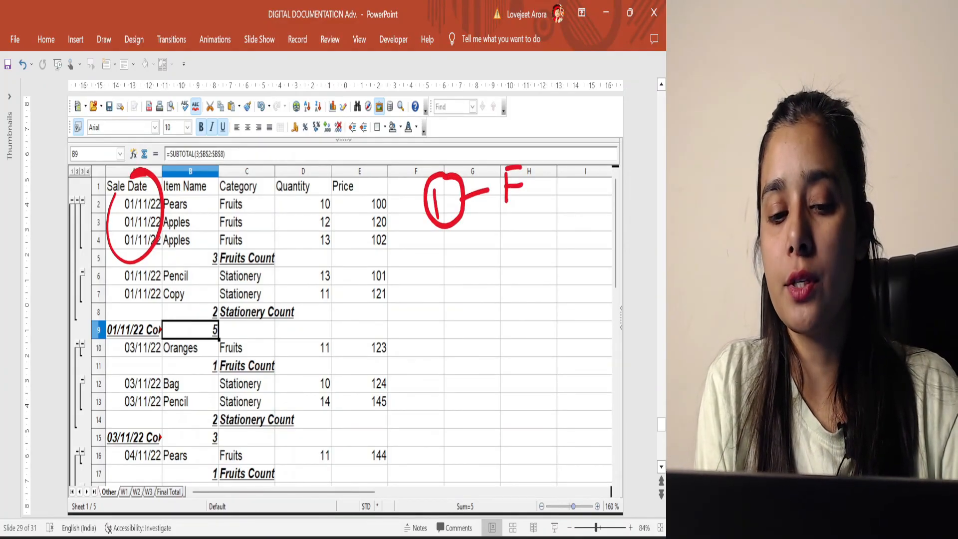
mouse_move(530, 154)
mouse_down()
mouse_move(548, 190)
mouse_move(530, 143)
mouse_up()
drag(550, 175, 570, 160)
mouse_move(575, 151)
mouse_down()
mouse_move(584, 156)
mouse_move(582, 189)
mouse_up()
Step: Tick the 01/11/22 Stationery rows and branch from the circled 1 to a circled S linked to a circled 2
mouse_move(449, 232)
mouse_down()
mouse_move(448, 257)
mouse_move(456, 258)
mouse_up()
mouse_move(250, 279)
mouse_down()
mouse_move(267, 270)
mouse_move(281, 283)
mouse_up()
mouse_move(455, 269)
mouse_down()
mouse_move(448, 289)
mouse_move(504, 273)
mouse_move(541, 289)
mouse_move(530, 259)
mouse_move(549, 284)
mouse_up()
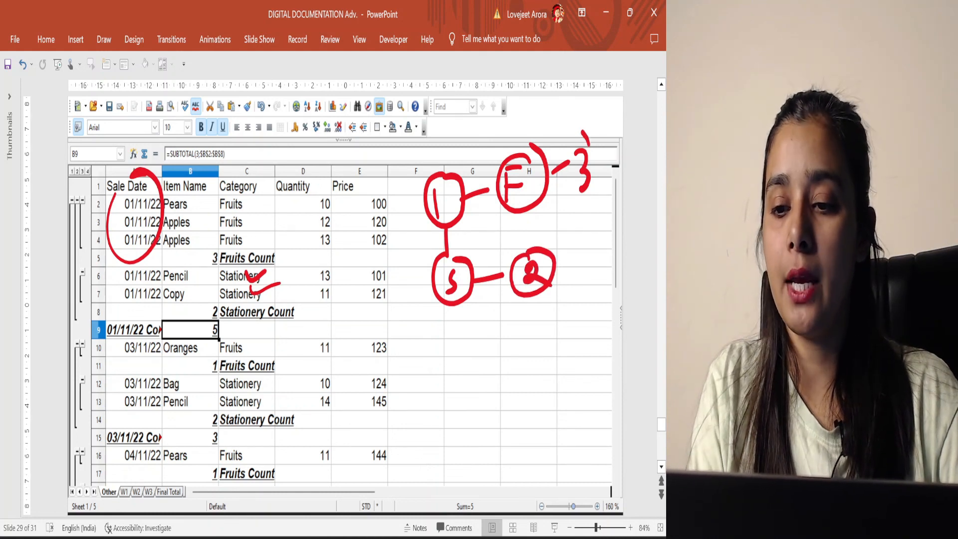
Step: Circle the 3 in the diagram, join the 3 and 2 to a circled 5, and circle the 01/11/22 total count
drag(582, 132, 588, 138)
drag(580, 198, 555, 248)
drag(568, 227, 597, 268)
drag(596, 265, 590, 291)
drag(594, 246, 583, 297)
mouse_move(216, 314)
mouse_down()
mouse_move(208, 339)
mouse_move(195, 327)
mouse_up()
Step: Tick the 03/11/22 dates, mark their Fruits as 1 and Stationery as 2, and circle the 03/11/22 total count
drag(113, 351, 141, 337)
drag(111, 379, 140, 370)
drag(112, 408, 146, 396)
mouse_move(232, 335)
mouse_down()
mouse_move(238, 341)
mouse_move(234, 334)
mouse_up()
drag(253, 347, 290, 343)
mouse_move(269, 378)
mouse_down()
mouse_move(269, 409)
mouse_move(297, 406)
mouse_up()
mouse_move(220, 433)
mouse_down()
mouse_move(216, 442)
mouse_move(196, 433)
mouse_up()
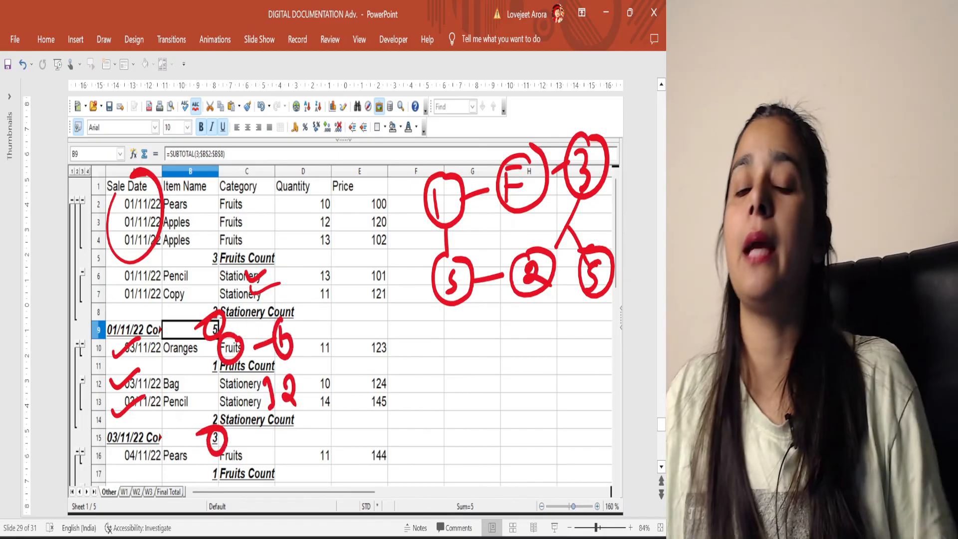